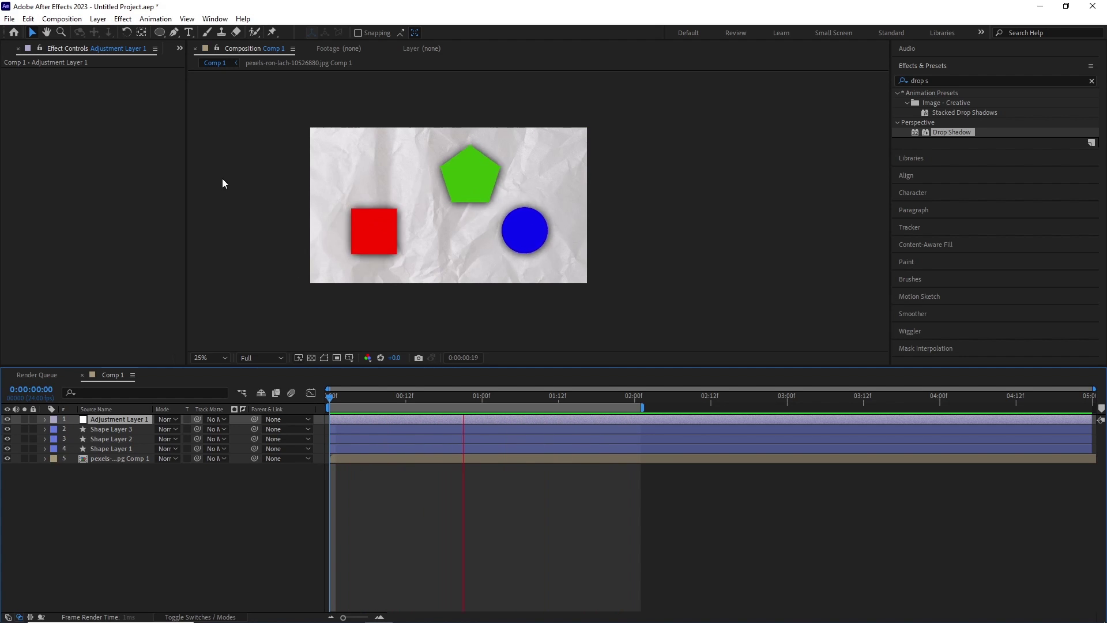
# - Apply the Posterize Time effect to Adjustment Layer 1 and set its frame rate to 12
pyautogui.click(122, 19)
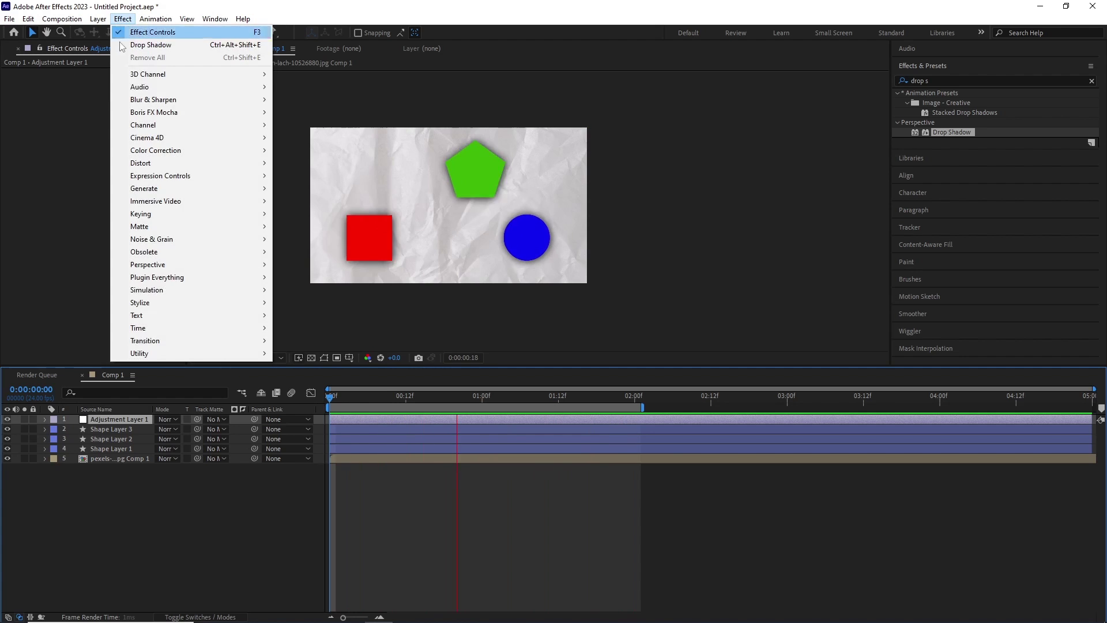
pyautogui.moveTo(166, 328)
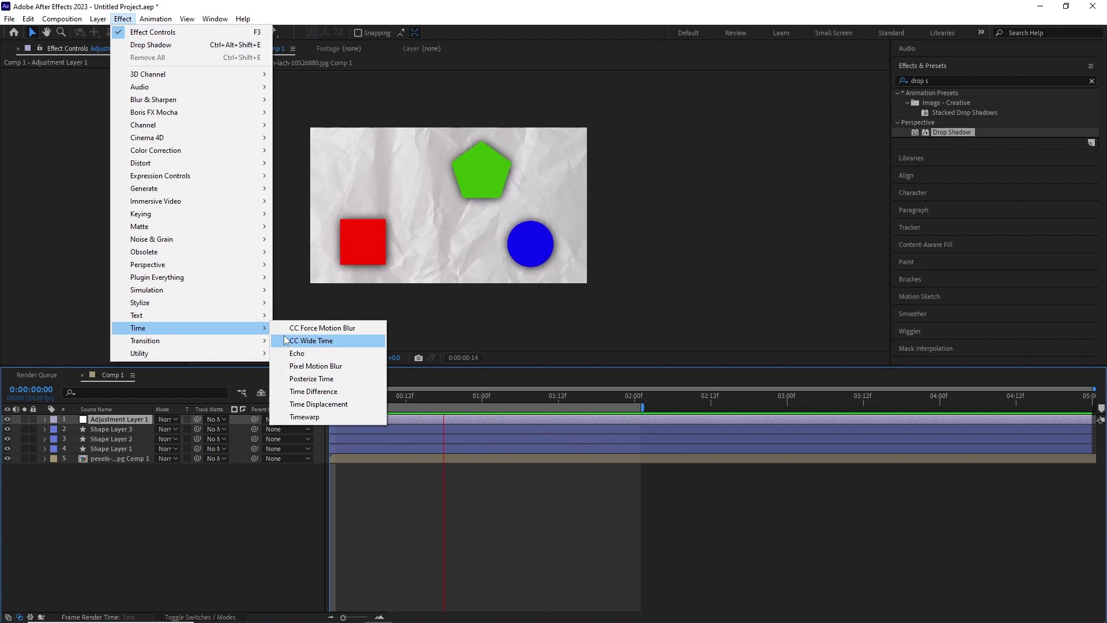
pyautogui.click(312, 378)
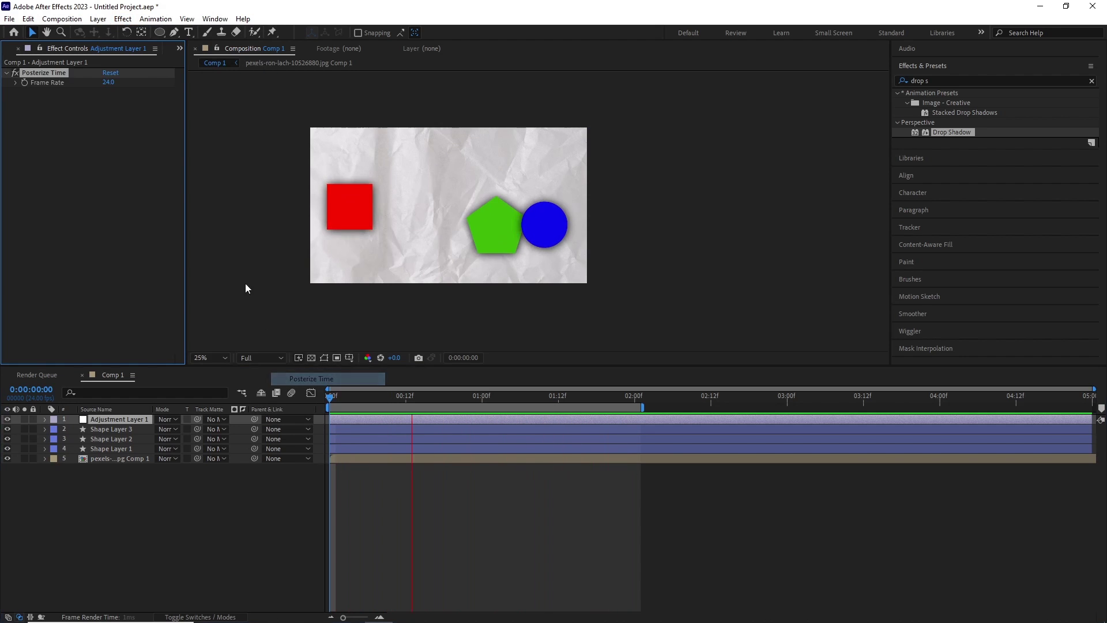
pyautogui.write('12')
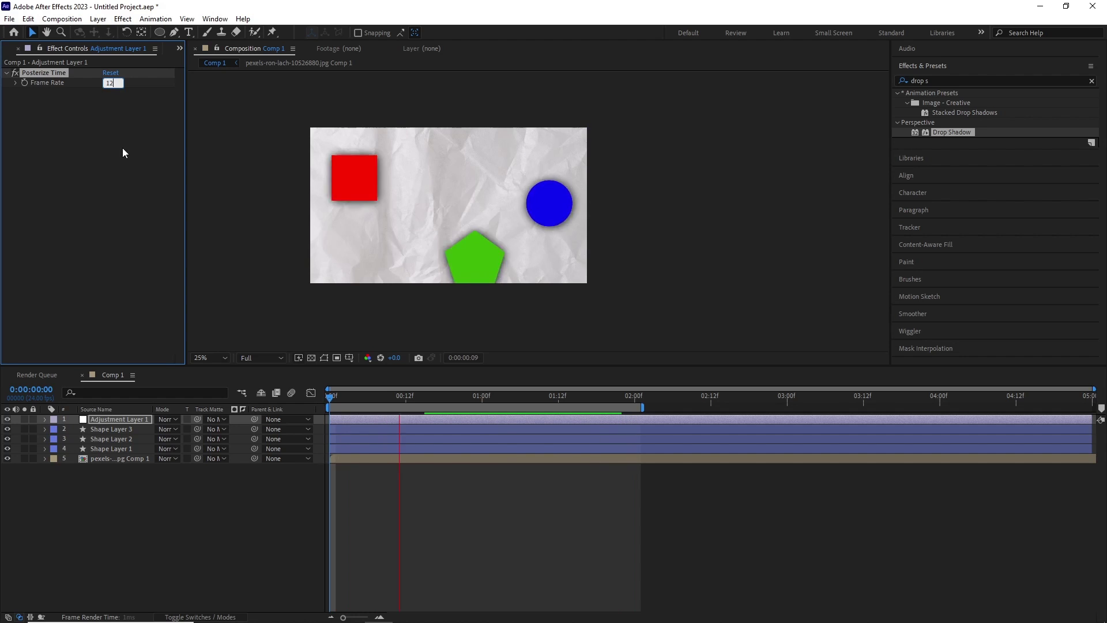
pyautogui.press('Return')
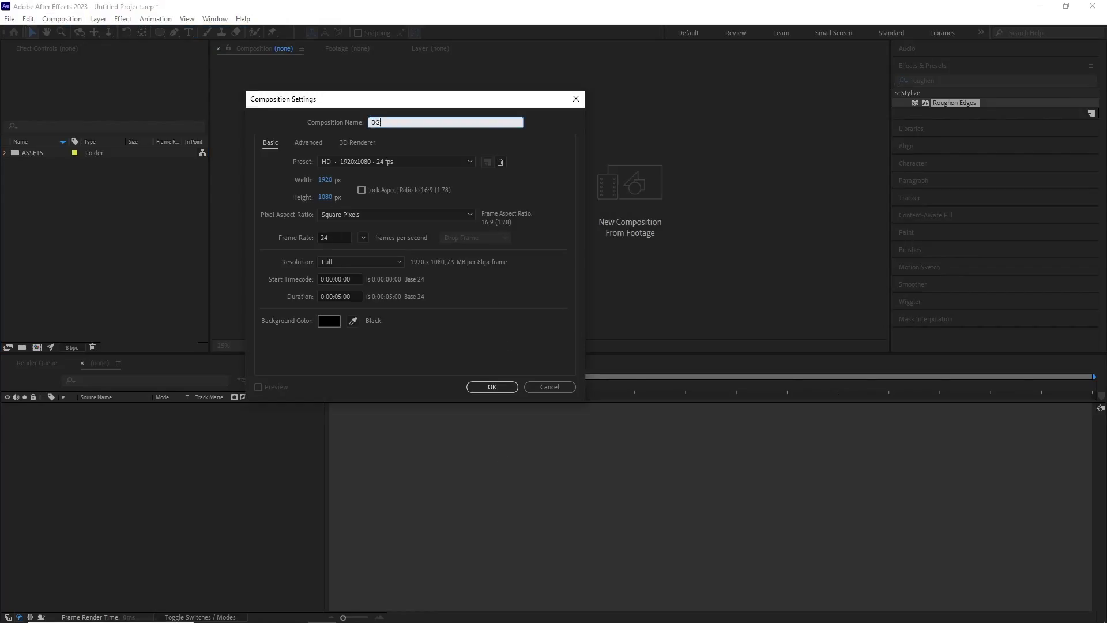
# - Create the BG composition and add the crumpled paper image, keyframing its position, 62% scale and 90° rotation at the start
pyautogui.press('Return')
pyautogui.click(6, 164)
pyautogui.moveTo(54, 185); pyautogui.dragTo(171, 420)
pyautogui.scroll(-1, 489, 224)
pyautogui.press('s')
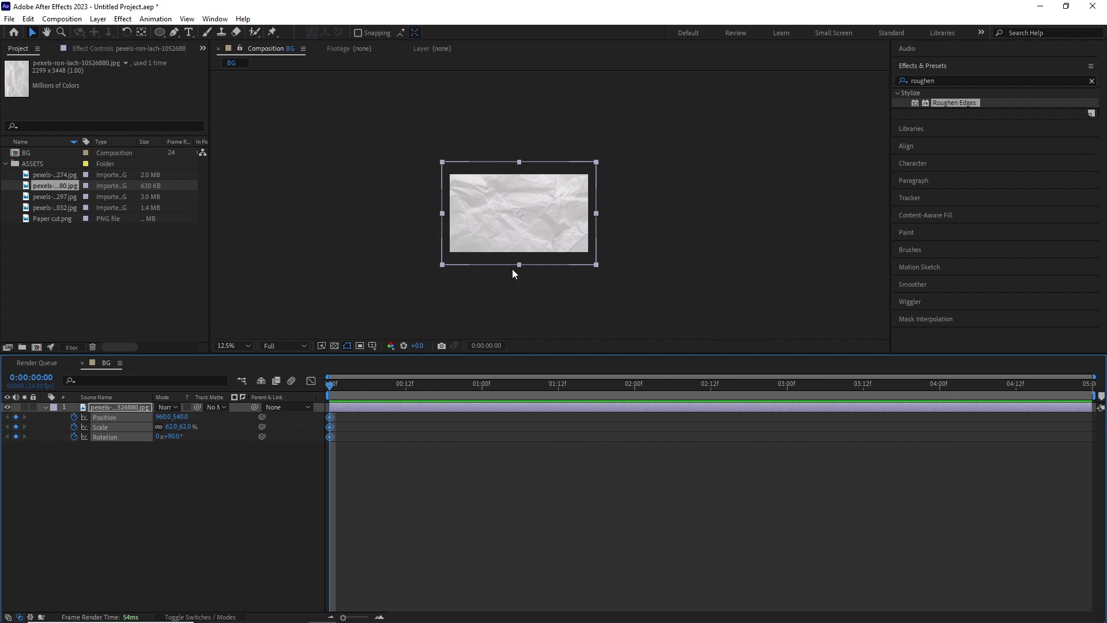
# - At frame 4, shift and slightly rotate the crumpled paper and scale it to 72% to create new keyframes
pyautogui.scroll(1, 513, 269)
pyautogui.moveTo(330, 386); pyautogui.dragTo(356, 387)
pyautogui.moveTo(445, 276); pyautogui.dragTo(458, 255)
pyautogui.moveTo(171, 437); pyautogui.dragTo(175, 437)
pyautogui.moveTo(181, 427); pyautogui.dragTo(187, 427)
pyautogui.moveTo(470, 254); pyautogui.dragTo(484, 265)
# - At frame 8, keyframe the crumpled paper with 80° rotation, a new position and an adjusted scale
pyautogui.moveTo(356, 386); pyautogui.dragTo(380, 386)
pyautogui.moveTo(557, 244); pyautogui.dragTo(502, 247)
pyautogui.moveTo(173, 436); pyautogui.dragTo(162, 437)
pyautogui.moveTo(554, 244); pyautogui.dragTo(561, 266)
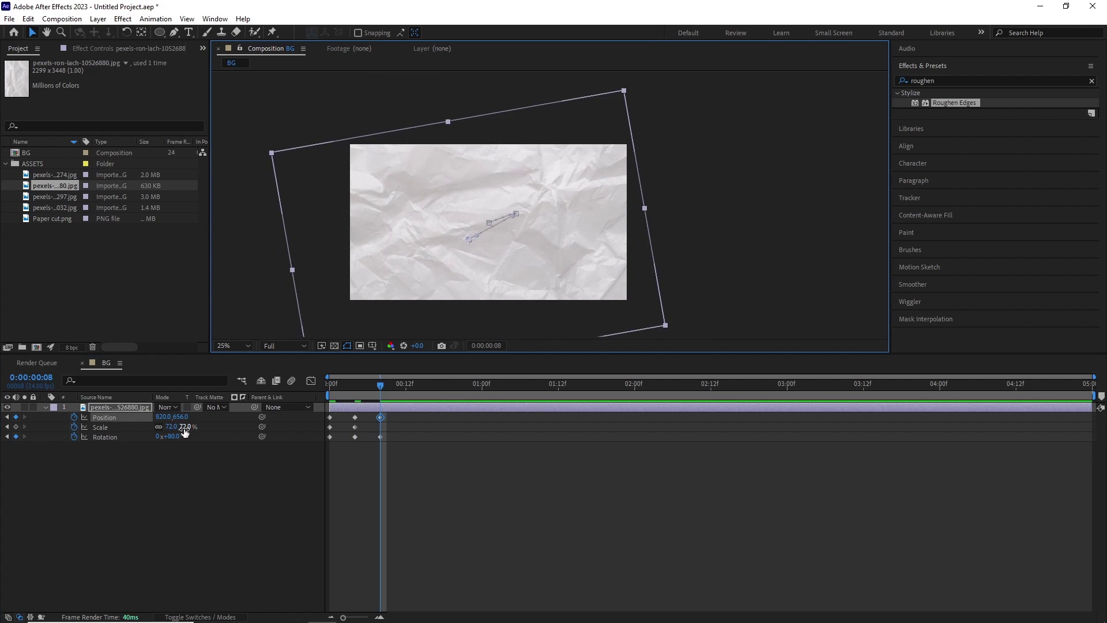
pyautogui.moveTo(184, 428); pyautogui.dragTo(183, 428)
pyautogui.moveTo(459, 262); pyautogui.dragTo(486, 231)
# - At frame 12, keyframe the crumpled paper at position 692, 724 with 74% scale and 92° rotation
pyautogui.moveTo(382, 386); pyautogui.dragTo(390, 393)
pyautogui.moveTo(499, 232); pyautogui.dragTo(503, 210)
pyautogui.moveTo(503, 211); pyautogui.dragTo(464, 255)
pyautogui.moveTo(183, 427); pyautogui.dragTo(186, 427)
pyautogui.moveTo(164, 437); pyautogui.dragTo(171, 436)
pyautogui.moveTo(538, 203); pyautogui.dragTo(529, 197)
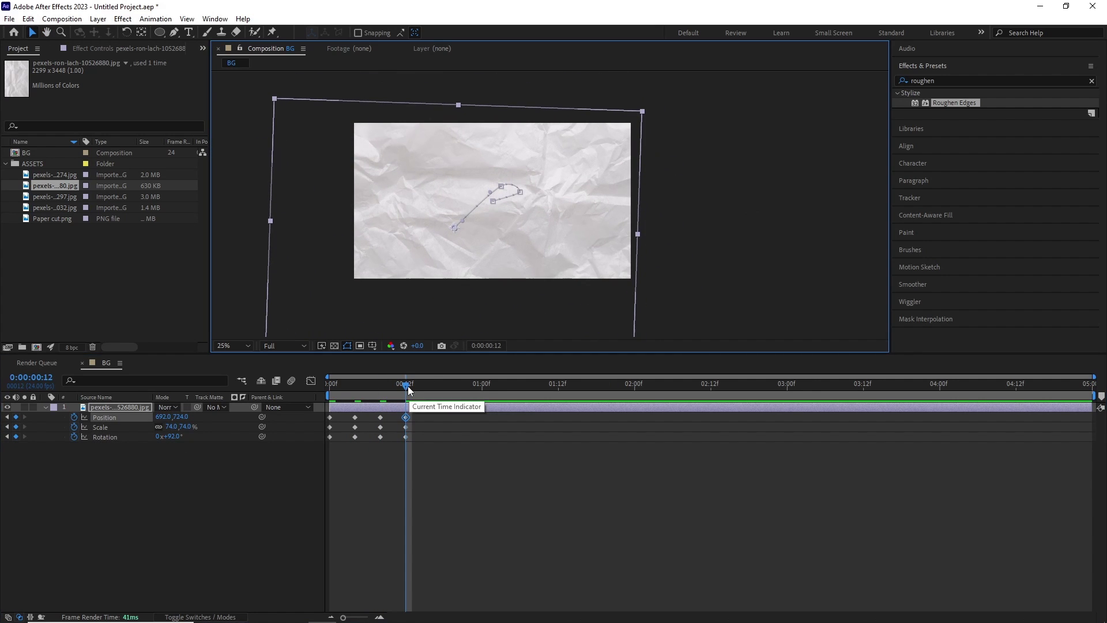
# - At frame 16, keyframe a different position, scale and rotation for the crumpled paper while keeping the frame covered
pyautogui.moveTo(415, 386); pyautogui.dragTo(434, 386)
pyautogui.moveTo(561, 219); pyautogui.dragTo(633, 225)
pyautogui.moveTo(184, 426); pyautogui.dragTo(175, 427)
pyautogui.moveTo(522, 234); pyautogui.dragTo(488, 211)
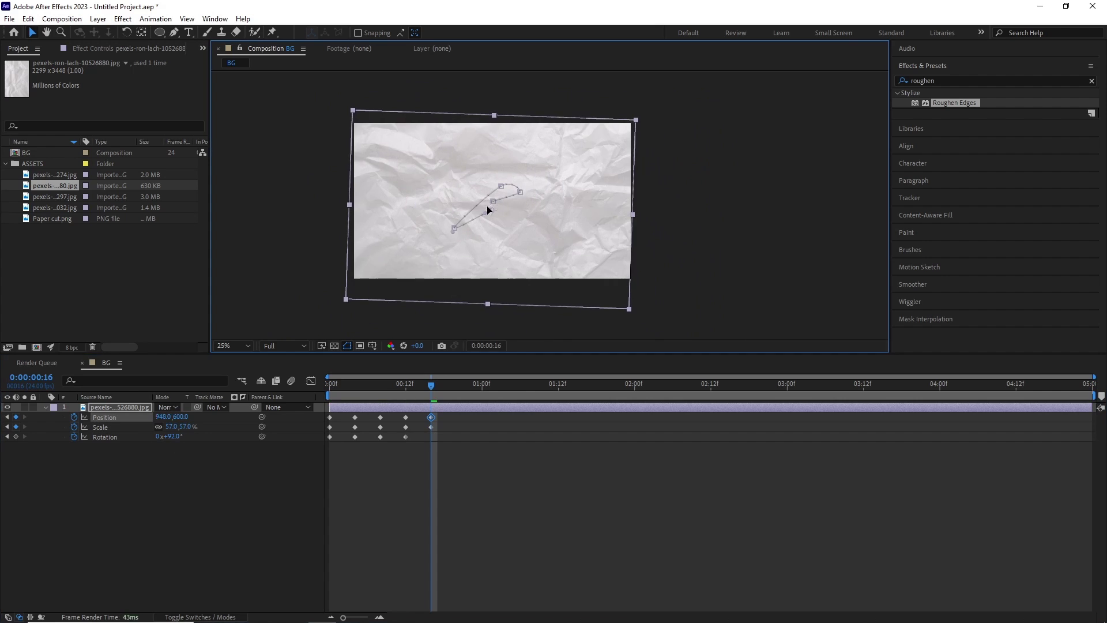
pyautogui.moveTo(189, 428); pyautogui.dragTo(175, 437)
pyautogui.moveTo(555, 228)
pyautogui.mouseDown()
pyautogui.moveTo(557, 210)
pyautogui.moveTo(557, 221)
pyautogui.mouseUp()
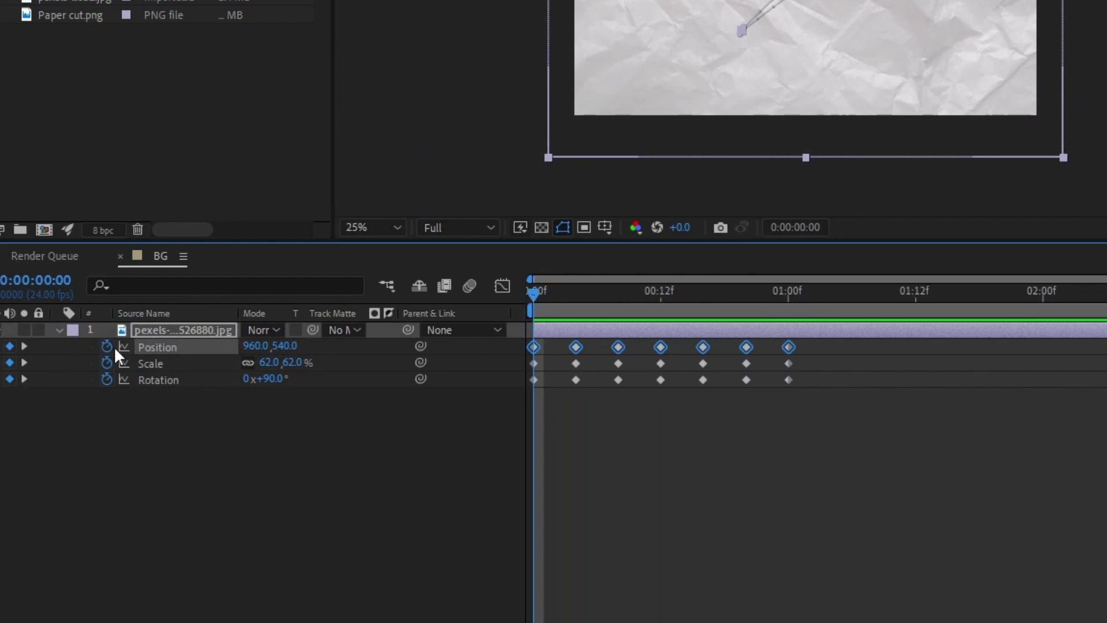
# - Add the expression loopOutDuration(type = "cycle", duration = 0) to the crumpled paper's Position
pyautogui.keyDown('alt'); pyautogui.click(73, 418); pyautogui.keyUp('alt')
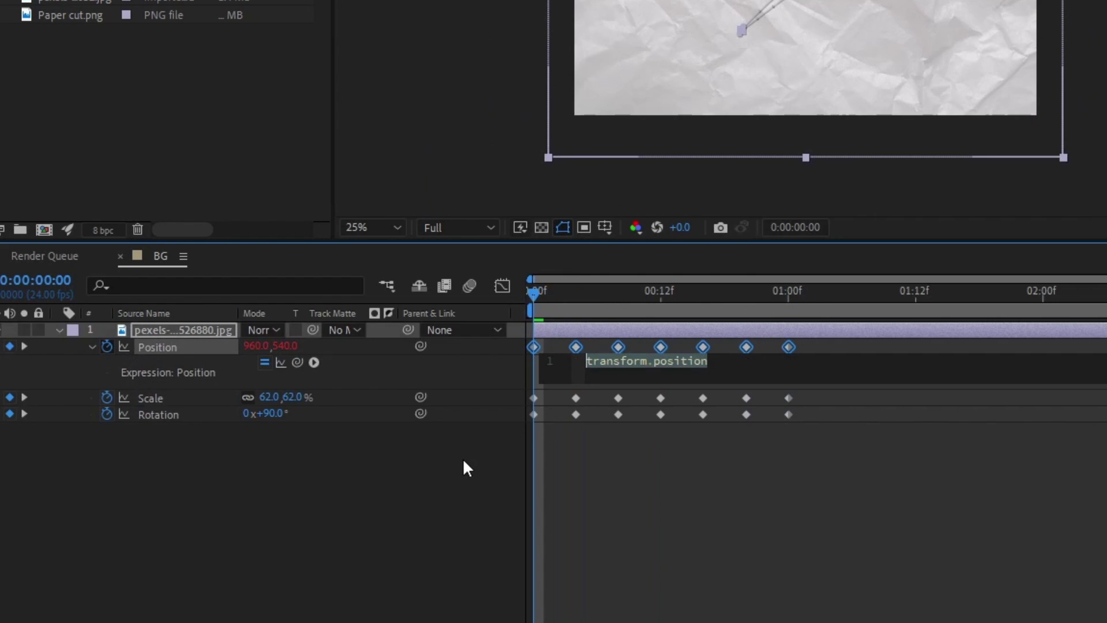
pyautogui.click(314, 362)
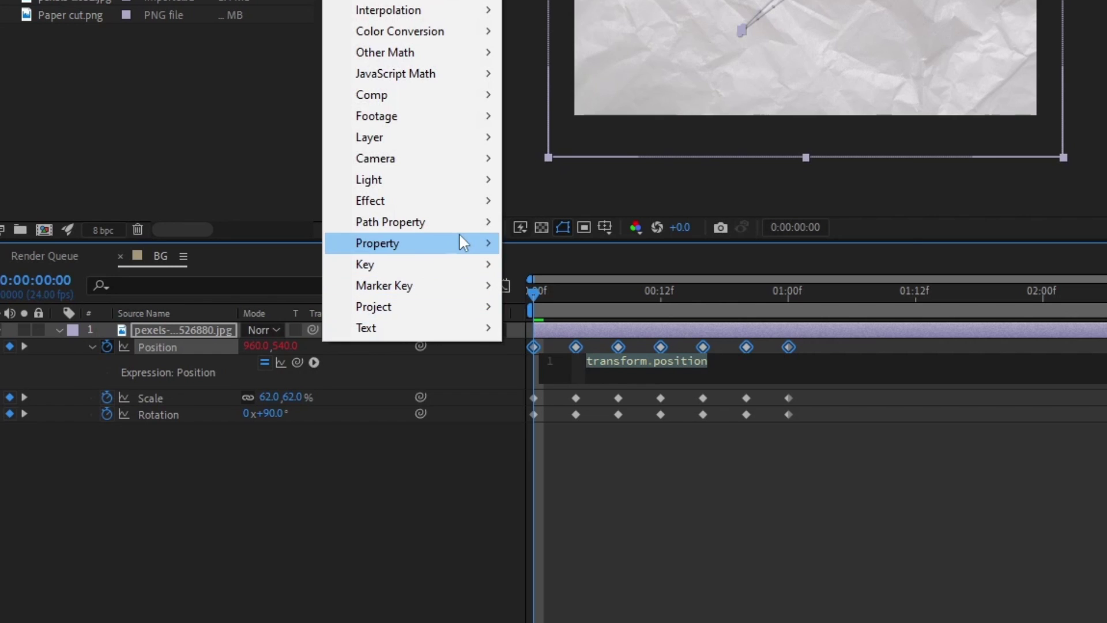
pyautogui.moveTo(463, 242)
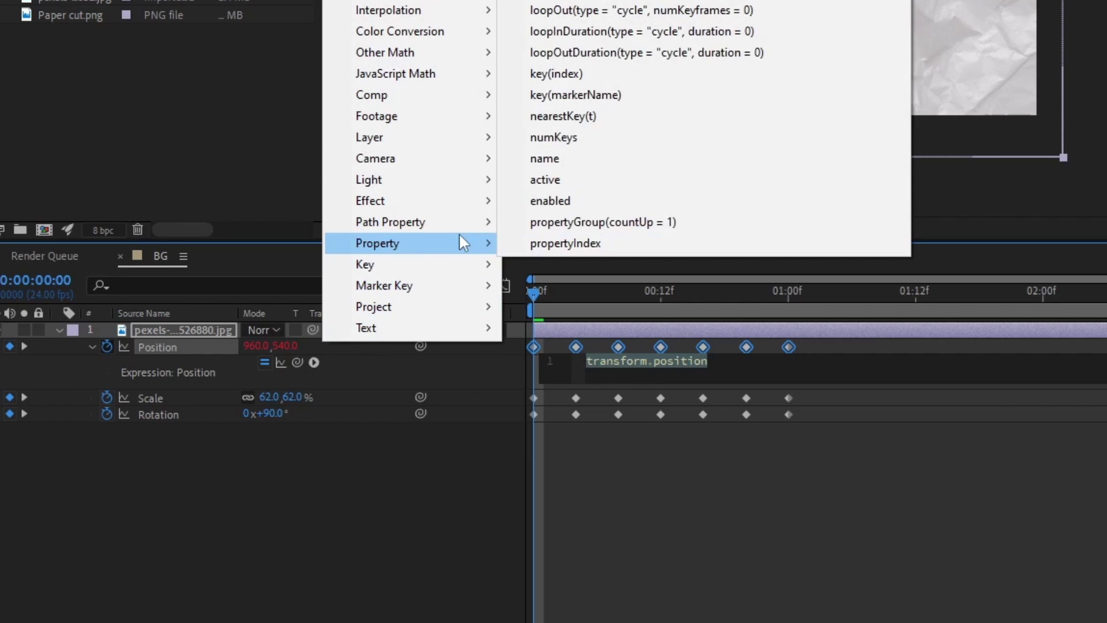
pyautogui.click(653, 53)
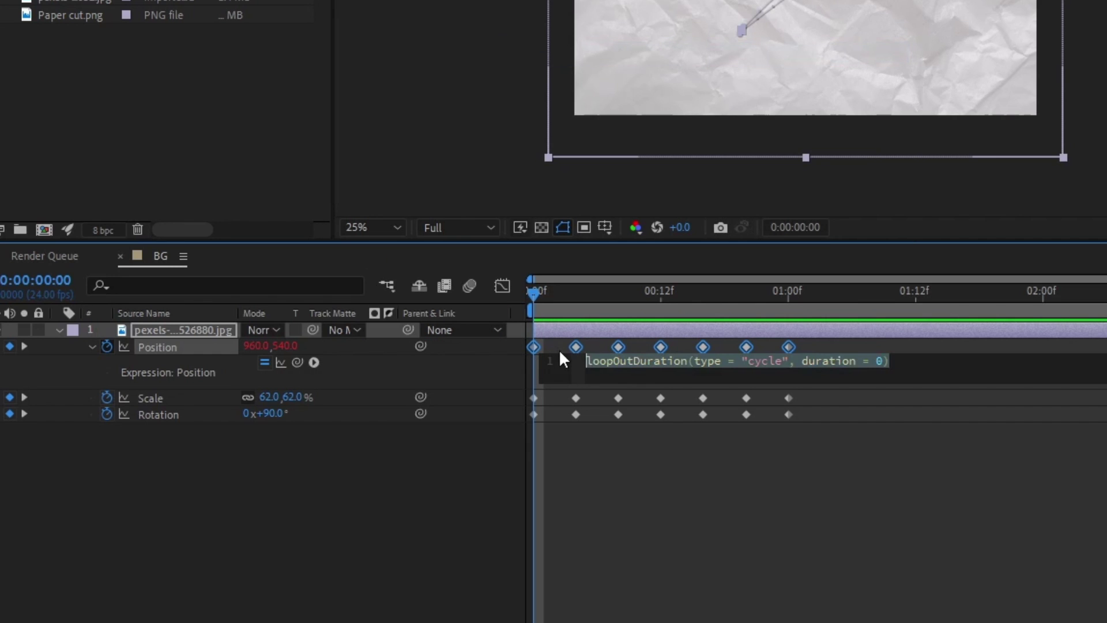
# - Copy the loopOutDuration expression to the crumpled paper's Scale and Rotation, and preview the looping animation
pyautogui.hotkey('ctrl', 'c')
pyautogui.click(433, 601)
pyautogui.keyDown('alt'); pyautogui.click(104, 396); pyautogui.keyUp('alt')
pyautogui.hotkey('ctrl', 'v')
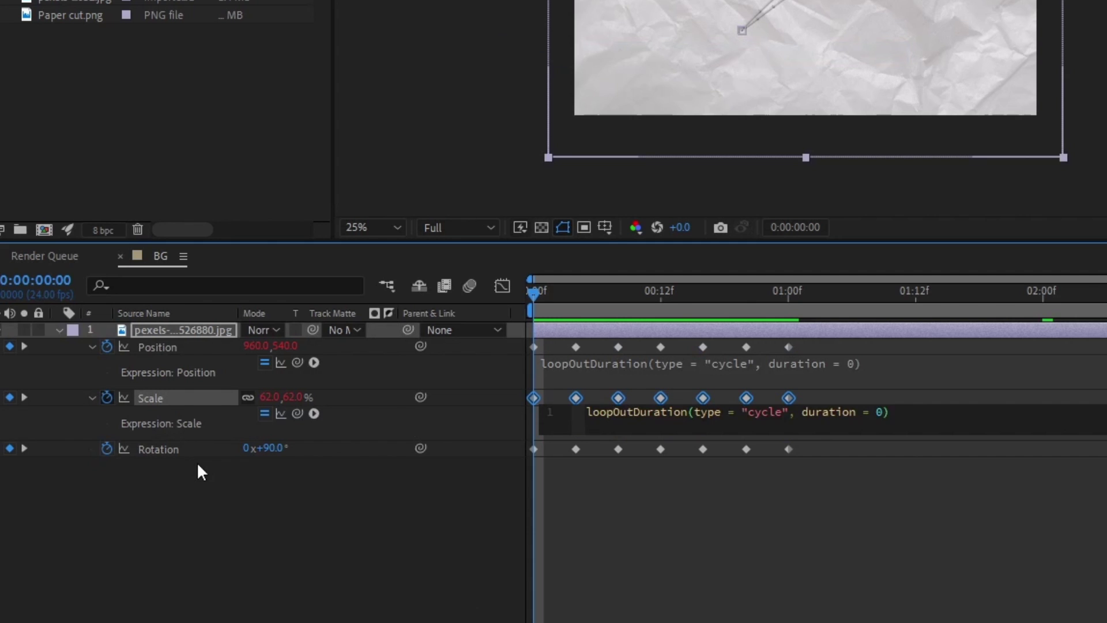
pyautogui.keyDown('alt'); pyautogui.click(107, 449); pyautogui.keyUp('alt')
pyautogui.hotkey('ctrl', 'v')
pyautogui.click(255, 618)
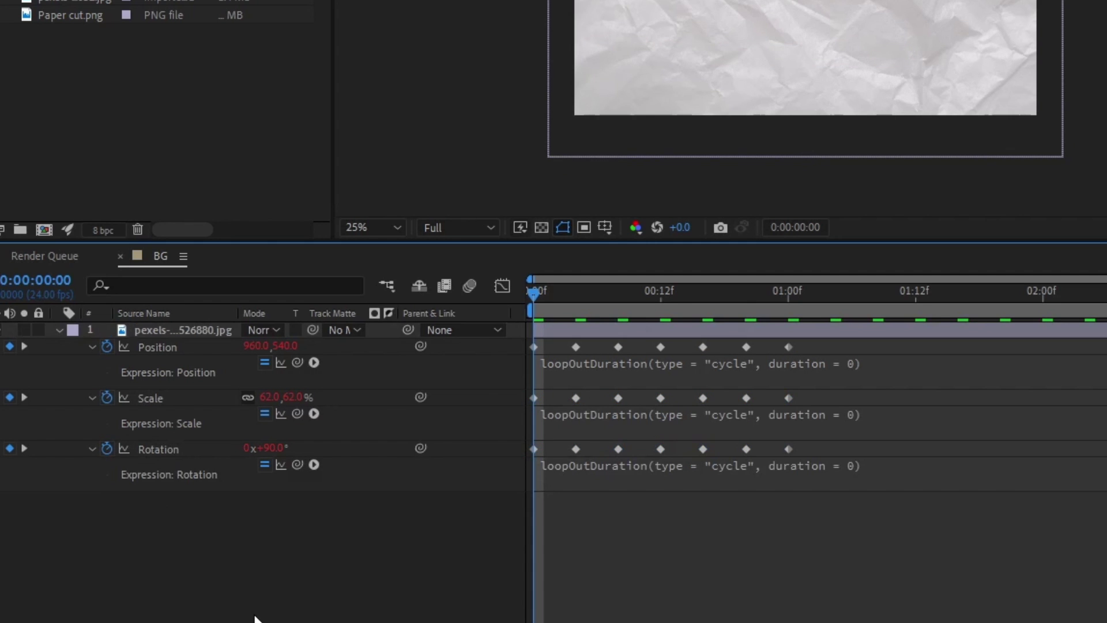
pyautogui.press('space')
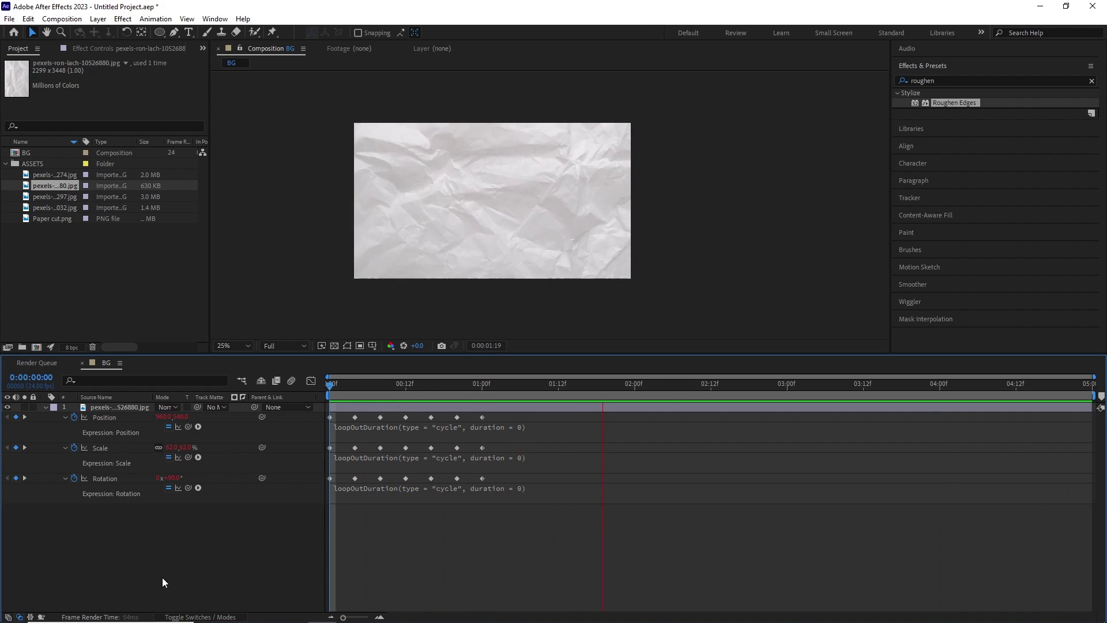
# - Apply a Curves effect to the crumpled paper layer and shape the curve for more contrast
pyautogui.click(120, 407)
pyautogui.click(122, 19)
pyautogui.moveTo(248, 151)
pyautogui.click(303, 379)
pyautogui.moveTo(131, 157); pyautogui.dragTo(129, 154)
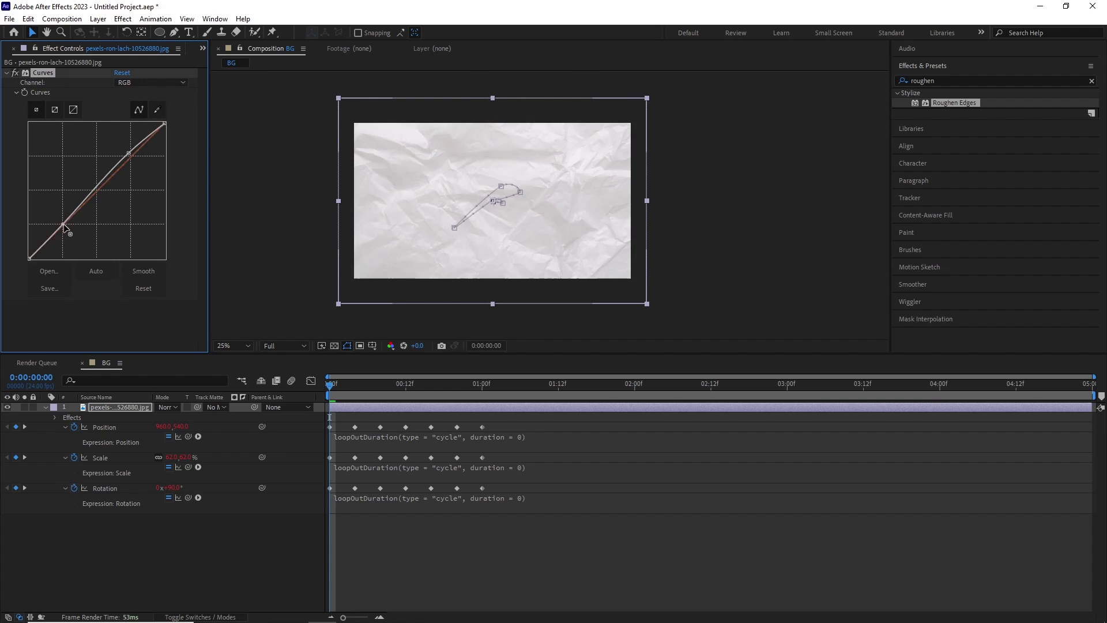
pyautogui.moveTo(65, 224); pyautogui.dragTo(69, 233)
pyautogui.moveTo(139, 165); pyautogui.dragTo(140, 168)
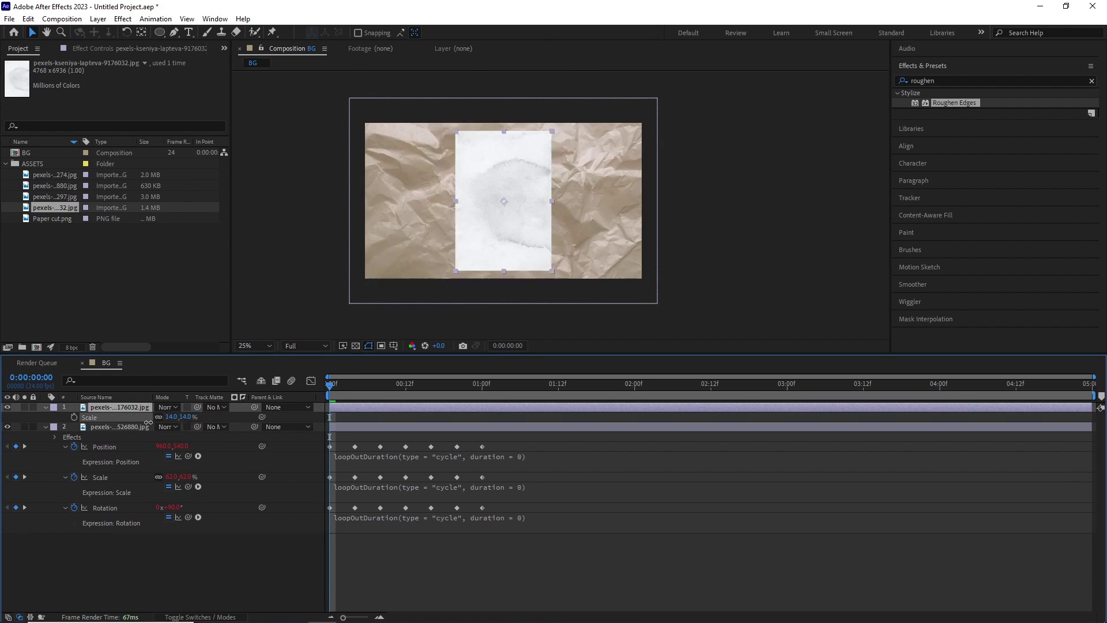
# - Scale the stained paper layer to 20% and rotate it 90°
pyautogui.moveTo(148, 423); pyautogui.dragTo(152, 423)
pyautogui.press('r')
pyautogui.moveTo(171, 417); pyautogui.dragTo(175, 423)
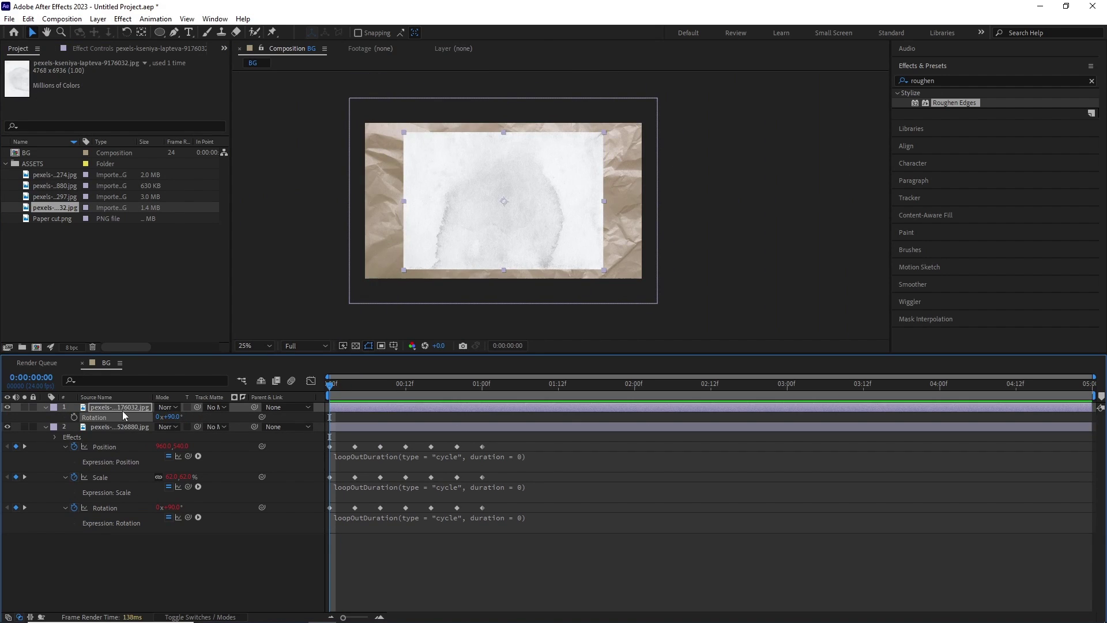
# - Apply Levels to the stained paper with Input Black 175.9 and Input White 229.5, and blend the layer with Multiply
pyautogui.click(123, 18)
pyautogui.click(297, 470)
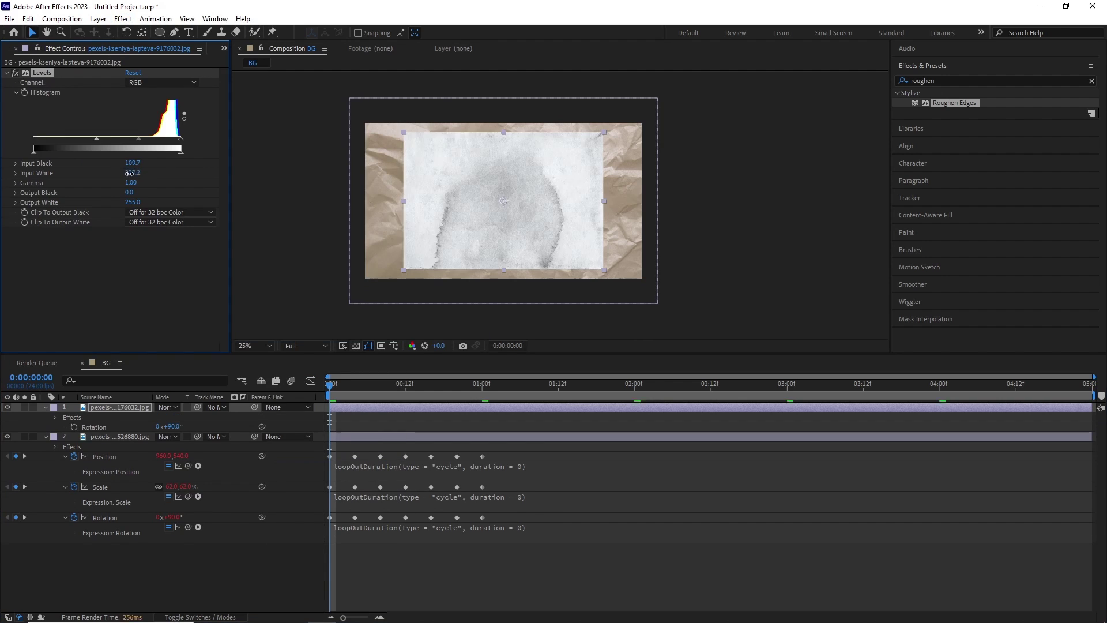
pyautogui.moveTo(133, 162); pyautogui.dragTo(141, 163)
pyautogui.click(167, 408)
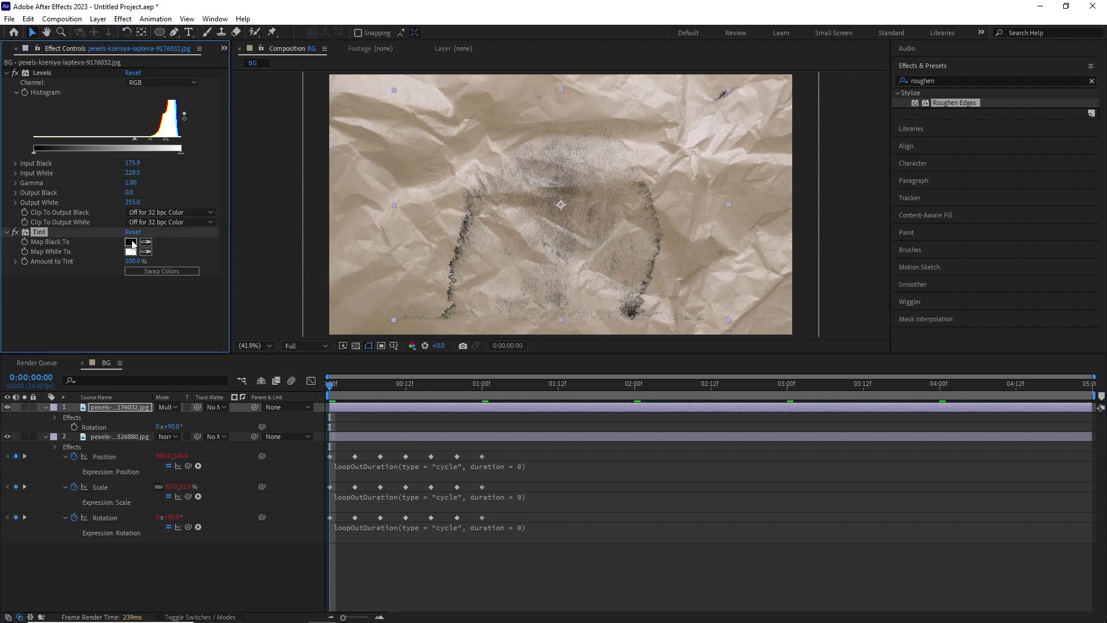
# - Set the stain's Tint to map black to brown, and adjust Levels to Input Black 196.3 and Input White 235
pyautogui.click(131, 242)
pyautogui.press('Return')
pyautogui.moveTo(141, 172); pyautogui.dragTo(139, 163)
pyautogui.moveTo(129, 173); pyautogui.dragTo(130, 172)
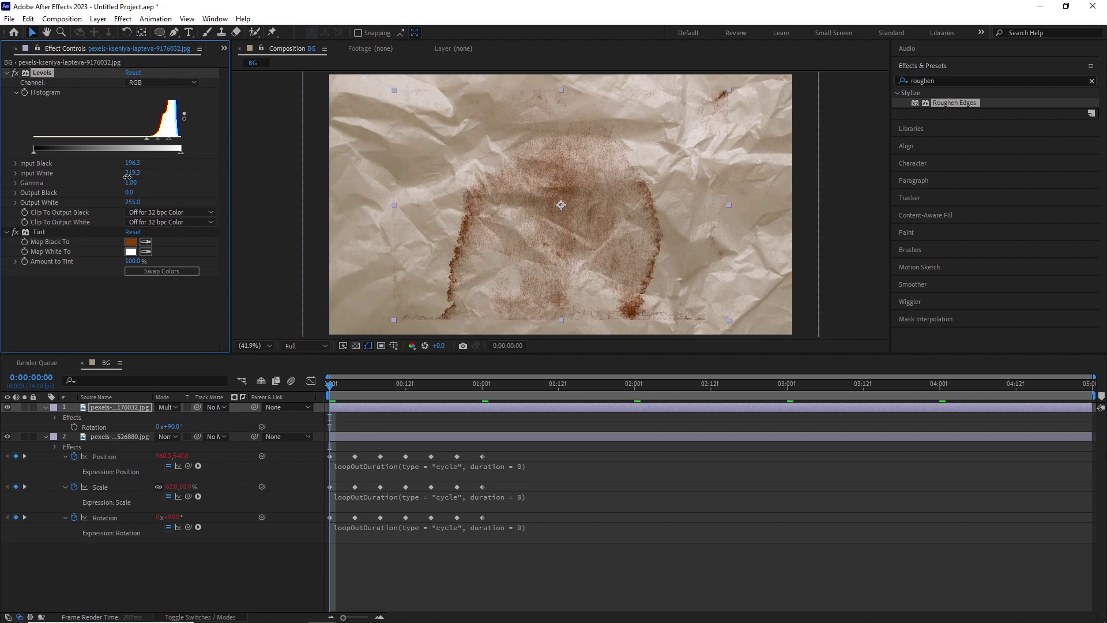
# - Enable position, scale and rotation keyframing on the stained paper at the start, enlarging and repositioning it slightly
pyautogui.press('p')
pyautogui.hotkey('shift', 's')
pyautogui.hotkey('shift', 'r')
pyautogui.click(248, 345)
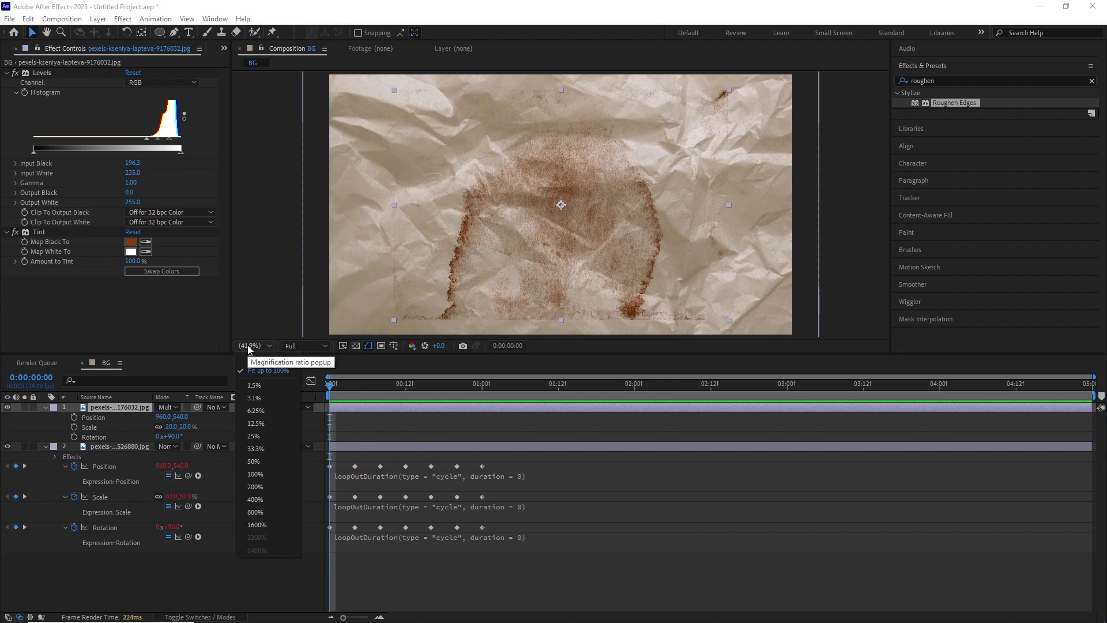
pyautogui.click(259, 473)
pyautogui.click(254, 346)
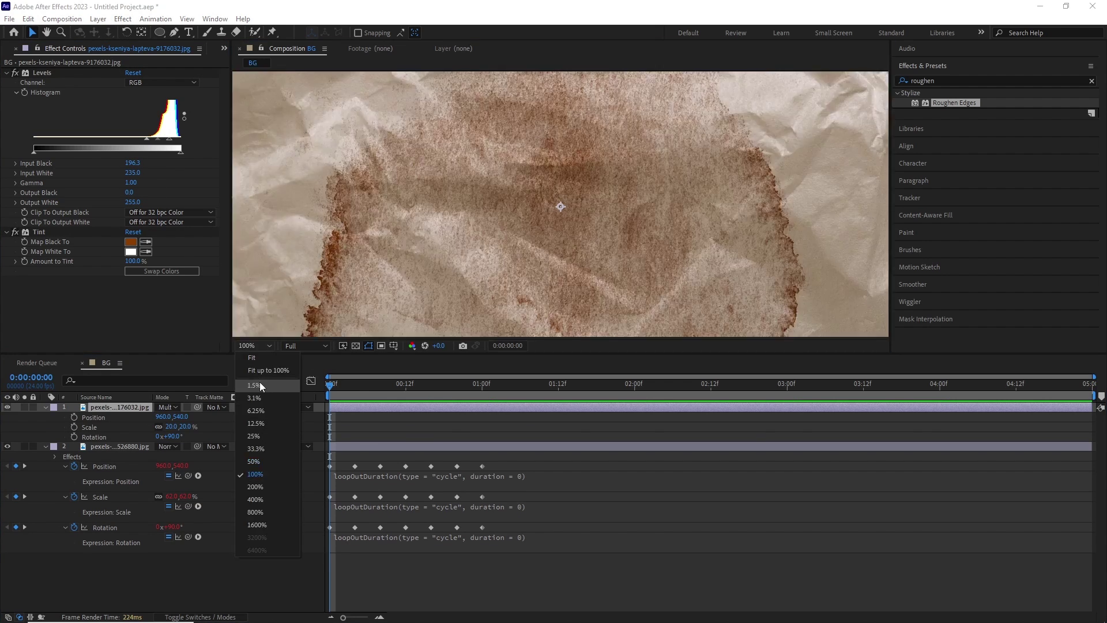
pyautogui.click(260, 436)
pyautogui.moveTo(74, 417); pyautogui.dragTo(74, 437)
pyautogui.moveTo(172, 427); pyautogui.dragTo(176, 427)
pyautogui.moveTo(500, 224); pyautogui.dragTo(492, 228)
# - At frame 4, move, enlarge and rotate the stained paper to create new keyframes
pyautogui.press('pagedown')
pyautogui.press('pagedown')
pyautogui.press('pagedown')
pyautogui.press('pagedown')
pyautogui.moveTo(506, 202); pyautogui.dragTo(474, 240)
pyautogui.moveTo(171, 427); pyautogui.dragTo(174, 427)
pyautogui.moveTo(443, 272); pyautogui.dragTo(458, 263)
pyautogui.moveTo(168, 436); pyautogui.dragTo(182, 436)
pyautogui.moveTo(557, 240); pyautogui.dragTo(590, 202)
pyautogui.moveTo(171, 426); pyautogui.dragTo(176, 426)
pyautogui.moveTo(521, 219); pyautogui.dragTo(625, 262)
# - At frame 8, keyframe the stained paper with a larger scale, further rotation and a shifted position
pyautogui.press('pagedown')
pyautogui.press('pagedown')
pyautogui.press('pagedown')
pyautogui.press('pagedown')
pyautogui.moveTo(172, 427)
pyautogui.mouseDown()
pyautogui.moveTo(160, 427)
pyautogui.moveTo(175, 428)
pyautogui.mouseUp()
pyautogui.moveTo(171, 436); pyautogui.dragTo(196, 436)
pyautogui.moveTo(576, 231); pyautogui.dragTo(600, 233)
# - At frame 12, move the stained paper up and to the left, rotate it, and add a keyframe holding its scale
pyautogui.press('pagedown')
pyautogui.press('pagedown')
pyautogui.press('pagedown')
pyautogui.press('pagedown')
pyautogui.moveTo(646, 232); pyautogui.dragTo(455, 156)
pyautogui.moveTo(172, 436); pyautogui.dragTo(188, 436)
pyautogui.moveTo(442, 185); pyautogui.dragTo(383, 123)
pyautogui.click(16, 427)
# - At frame 16, add keyframes for the stained paper's scale and rotation
pyautogui.press('pagedown')
pyautogui.press('pagedown')
pyautogui.press('pagedown')
pyautogui.press('pagedown')
pyautogui.click(16, 427)
pyautogui.click(16, 437)
# - Copy the stained paper's first position, scale and rotation keyframes to 0:00:01:00 so the motion loops seamlessly
pyautogui.press('pagedown')
pyautogui.press('pagedown')
pyautogui.press('pagedown')
pyautogui.press('pagedown')
pyautogui.press('pagedown')
pyautogui.press('pagedown')
pyautogui.press('pagedown')
pyautogui.press('pagedown')
pyautogui.moveTo(344, 414); pyautogui.dragTo(324, 449)
pyautogui.hotkey('ctrl', 'v')
# - Reuse the crumpled paper's loopOutDuration expression on the stained paper's Position and preview the animation from the start
pyautogui.click(375, 476)
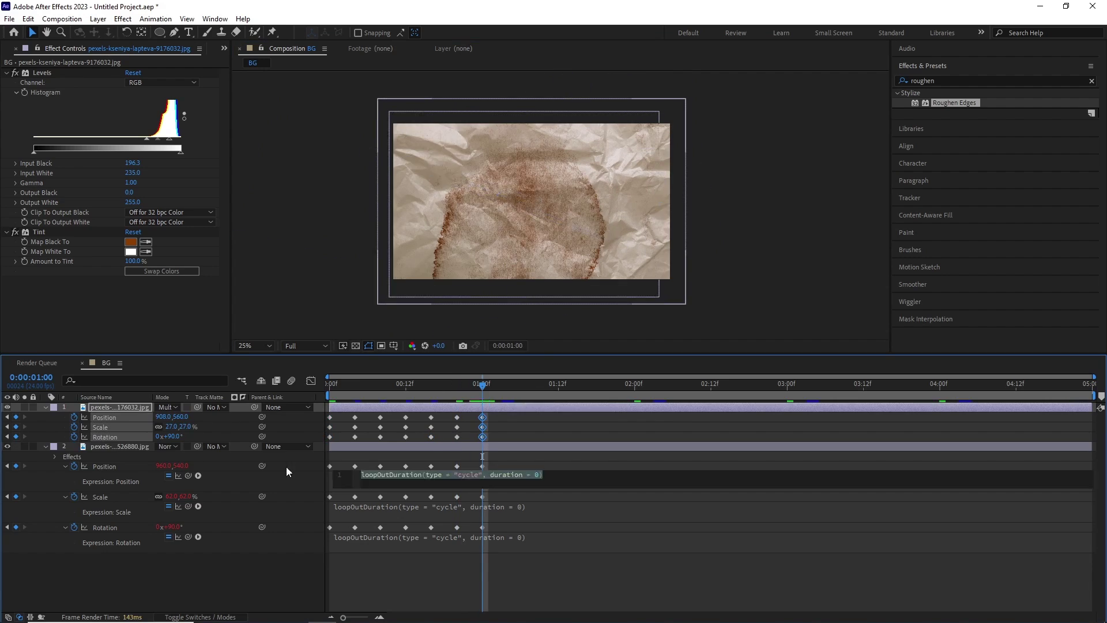
pyautogui.keyDown('alt'); pyautogui.click(74, 417); pyautogui.keyUp('alt')
pyautogui.moveTo(482, 385); pyautogui.dragTo(324, 392)
pyautogui.press('space')
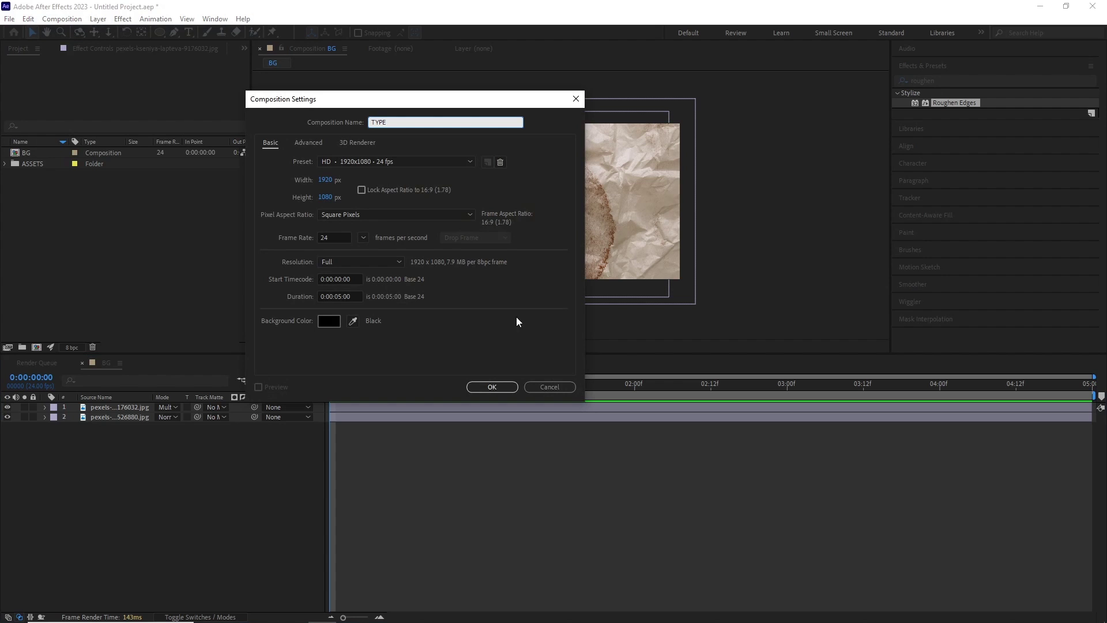
# - Create a 1920x1080, 24 fps composition named TYPE and add the yellow text STOP
pyautogui.click(491, 386)
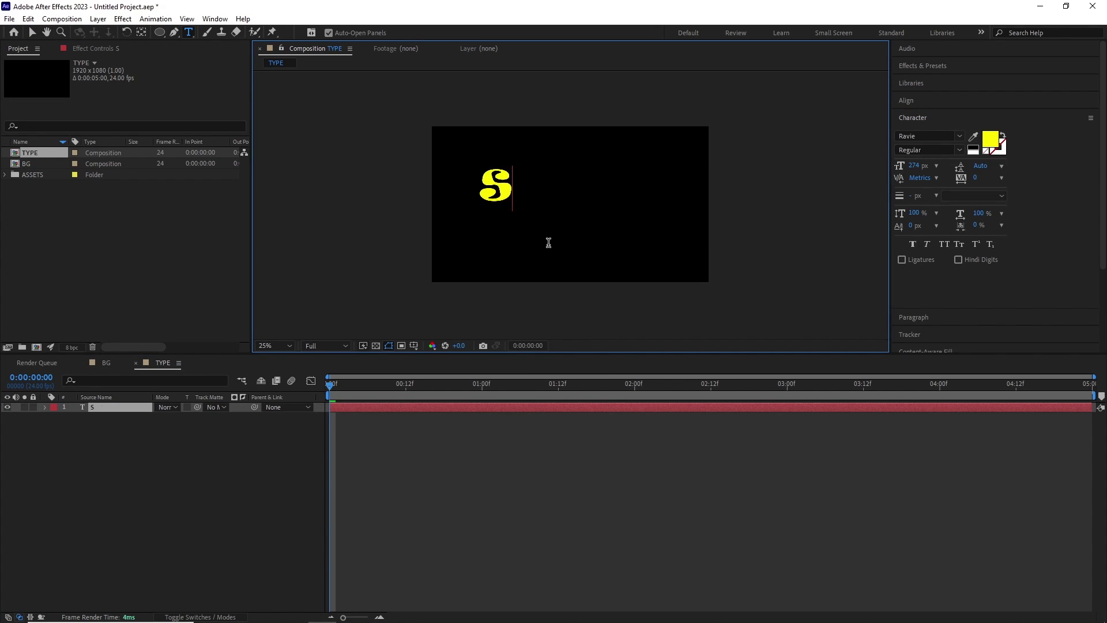
pyautogui.write('TOP')
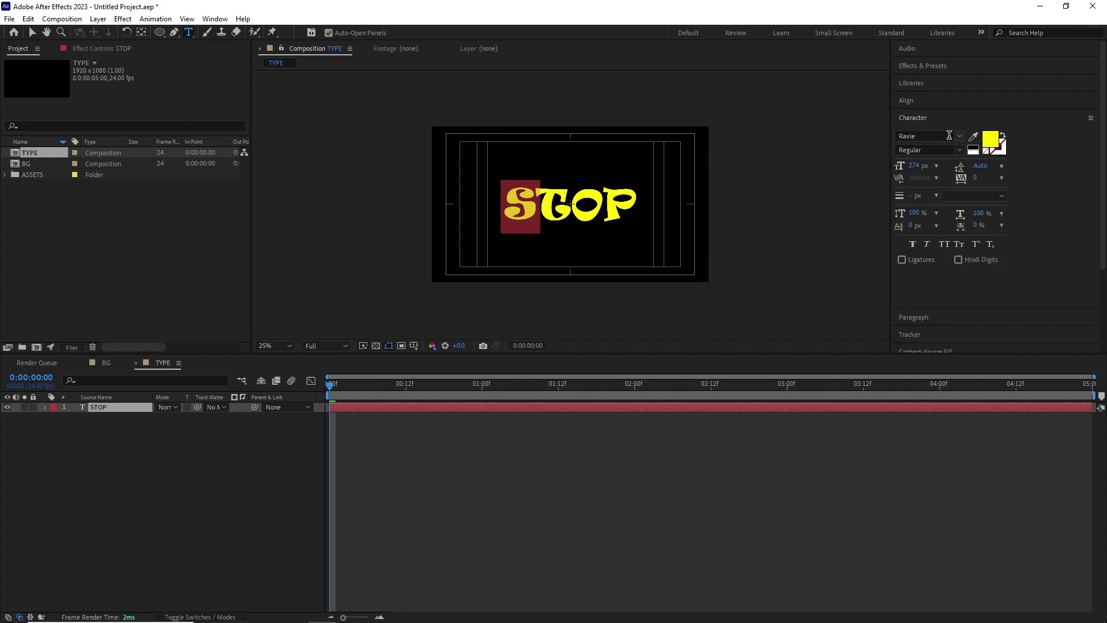
# - Change the font of the letter S in STOP to North
pyautogui.click(960, 136)
pyautogui.click(917, 277)
pyautogui.click(960, 136)
pyautogui.click(933, 245)
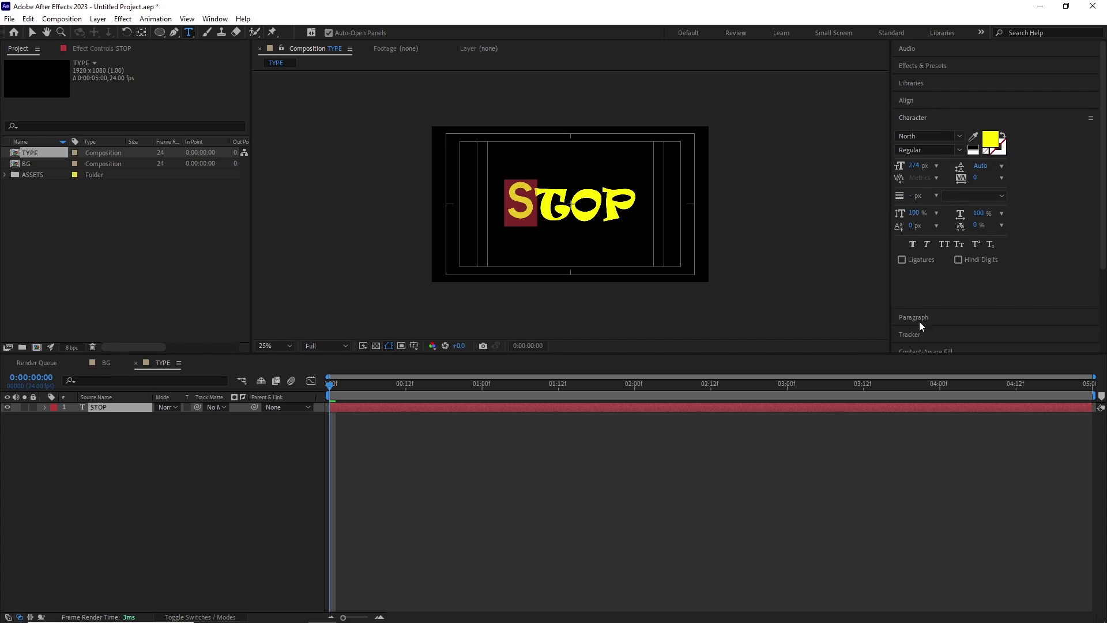
# - Select the letter T in STOP and try several fonts to give it a contrasting serif typeface
pyautogui.click(960, 136)
pyautogui.moveTo(532, 207); pyautogui.dragTo(601, 206)
pyautogui.click(920, 211)
pyautogui.click(960, 136)
pyautogui.click(922, 195)
pyautogui.click(960, 136)
pyautogui.click(921, 180)
# - Try fonts such as Bauhaus 93 and Ravie on the letter O in STOP, and choose an ornamental display typeface
pyautogui.click(959, 136)
pyautogui.scroll(12, 957, 264)
pyautogui.scroll(5, 957, 264)
pyautogui.scroll(2, 949, 216)
pyautogui.click(948, 220)
pyautogui.click(959, 136)
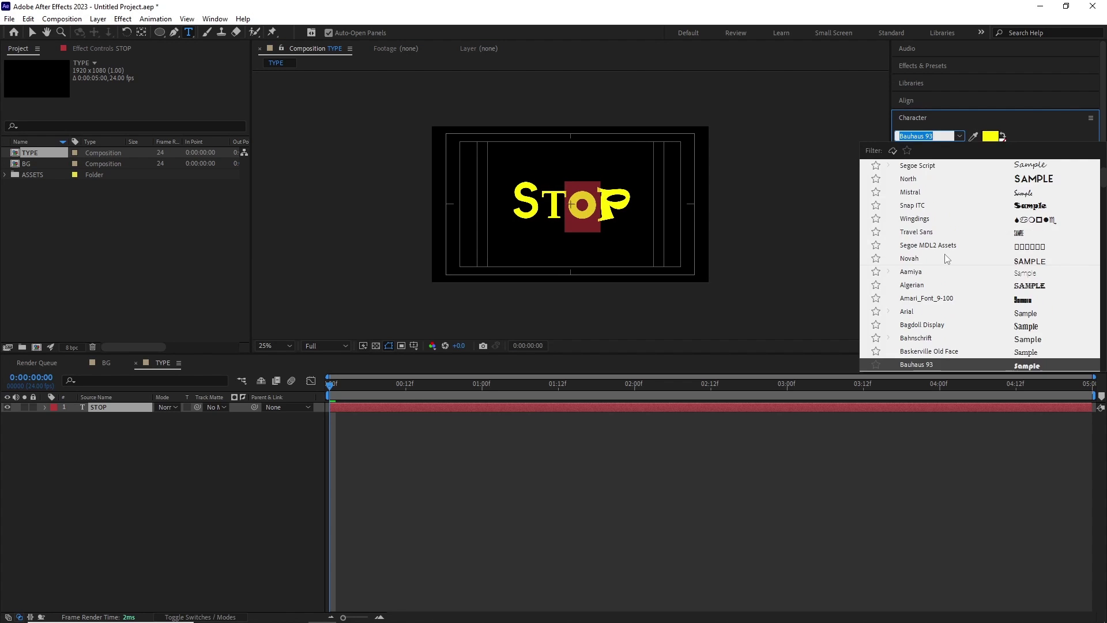
pyautogui.click(947, 299)
pyautogui.click(960, 137)
pyautogui.click(949, 229)
pyautogui.click(959, 137)
pyautogui.scroll(12, 937, 218)
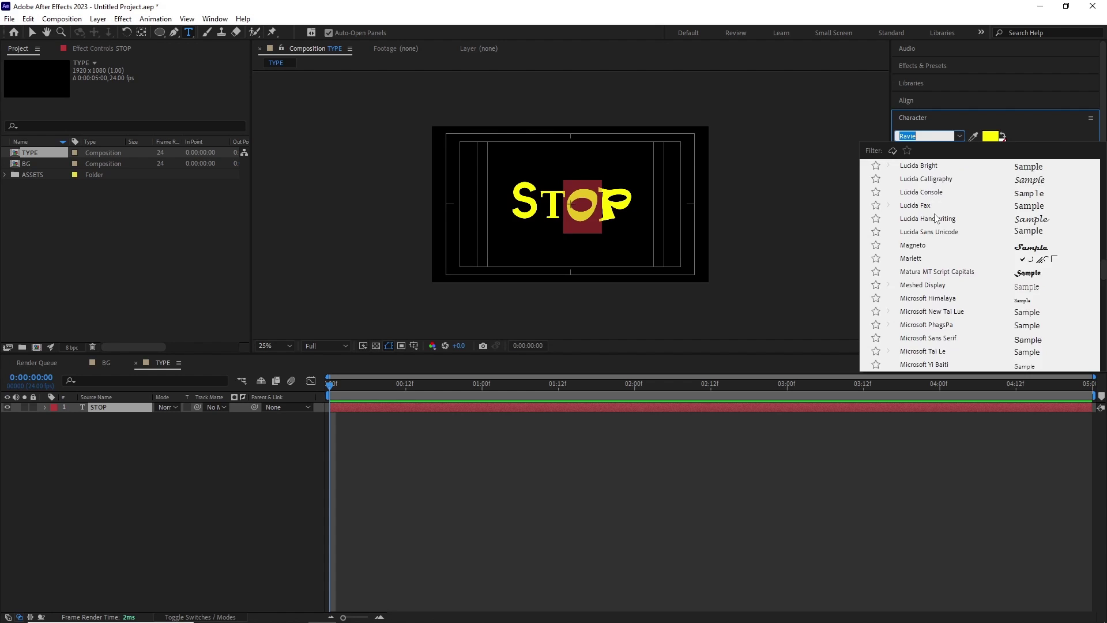
pyautogui.scroll(-8, 927, 236)
pyautogui.click(923, 245)
# - Select the letter P in STOP, try fonts such as Stencil and Informal Roman, and set it to Broadway
pyautogui.press('Right')
pyautogui.hotkey('shift', 'Right')
pyautogui.click(960, 137)
pyautogui.click(960, 138)
pyautogui.click(923, 232)
pyautogui.click(960, 137)
pyautogui.scroll(-3, 953, 259)
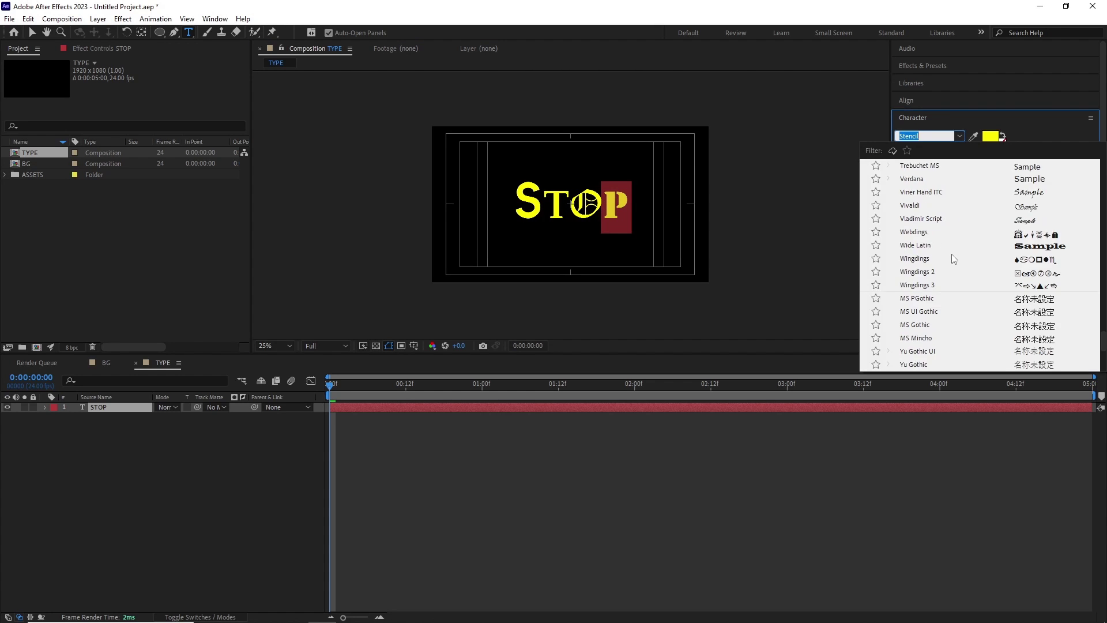
pyautogui.scroll(4, 946, 267)
pyautogui.click(916, 287)
pyautogui.click(960, 137)
pyautogui.scroll(6, 924, 286)
pyautogui.click(925, 286)
pyautogui.click(960, 137)
pyautogui.scroll(4, 926, 293)
pyautogui.click(926, 282)
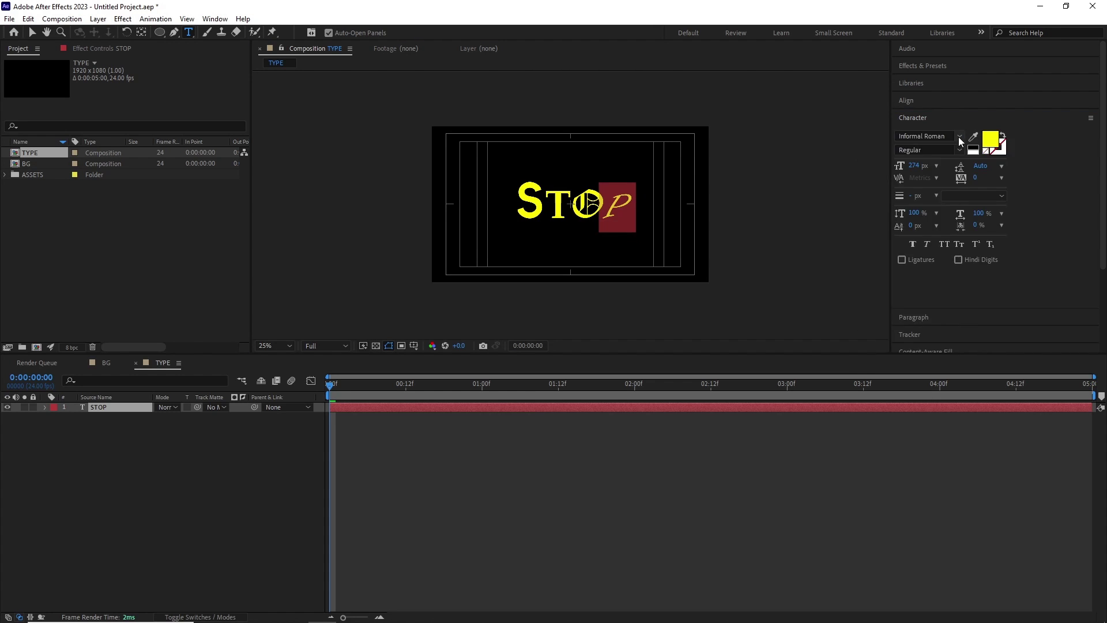
pyautogui.click(960, 137)
pyautogui.scroll(8, 931, 252)
pyautogui.click(923, 248)
pyautogui.click(960, 137)
pyautogui.scroll(6, 932, 240)
pyautogui.click(261, 515)
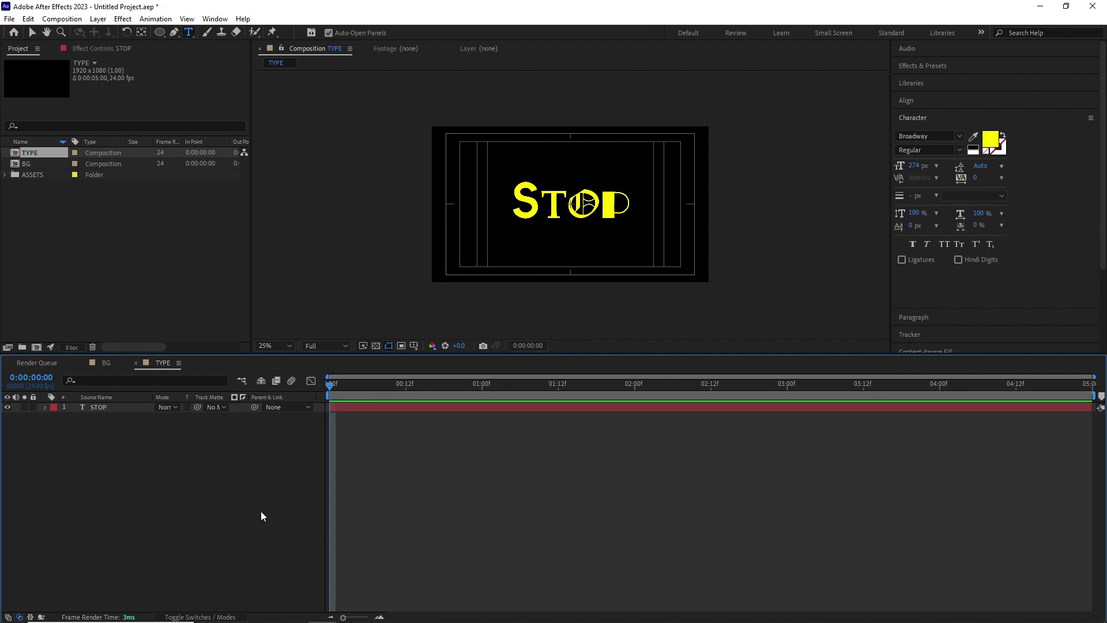
# - Add a text animator with Position and Rotation properties to the STOP layer
pyautogui.click(114, 408)
pyautogui.click(45, 407)
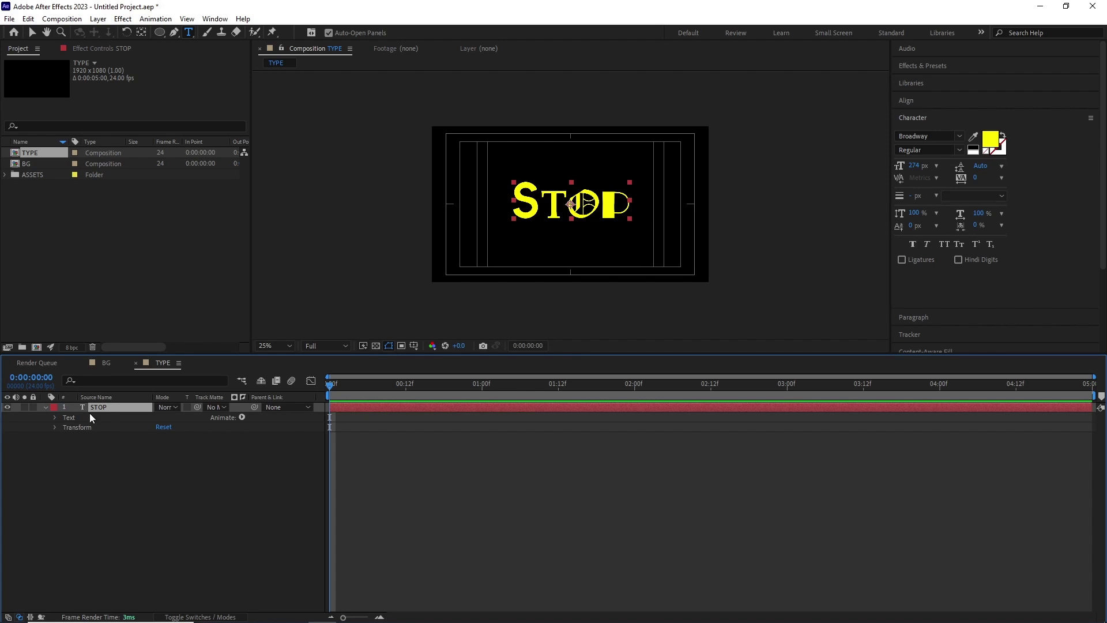
pyautogui.click(242, 418)
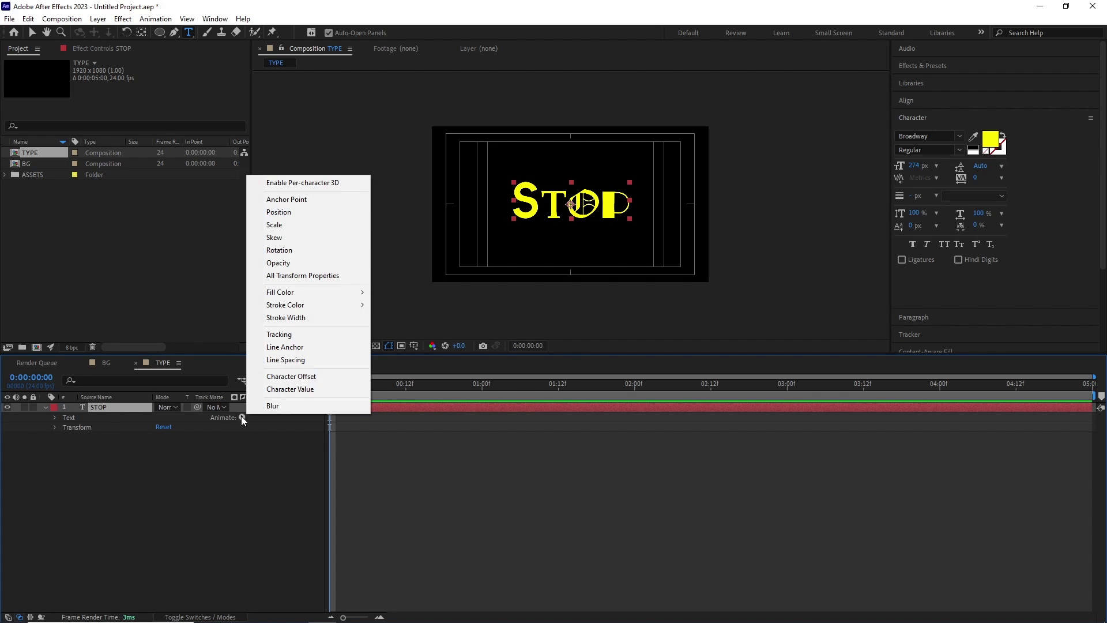
pyautogui.click(299, 213)
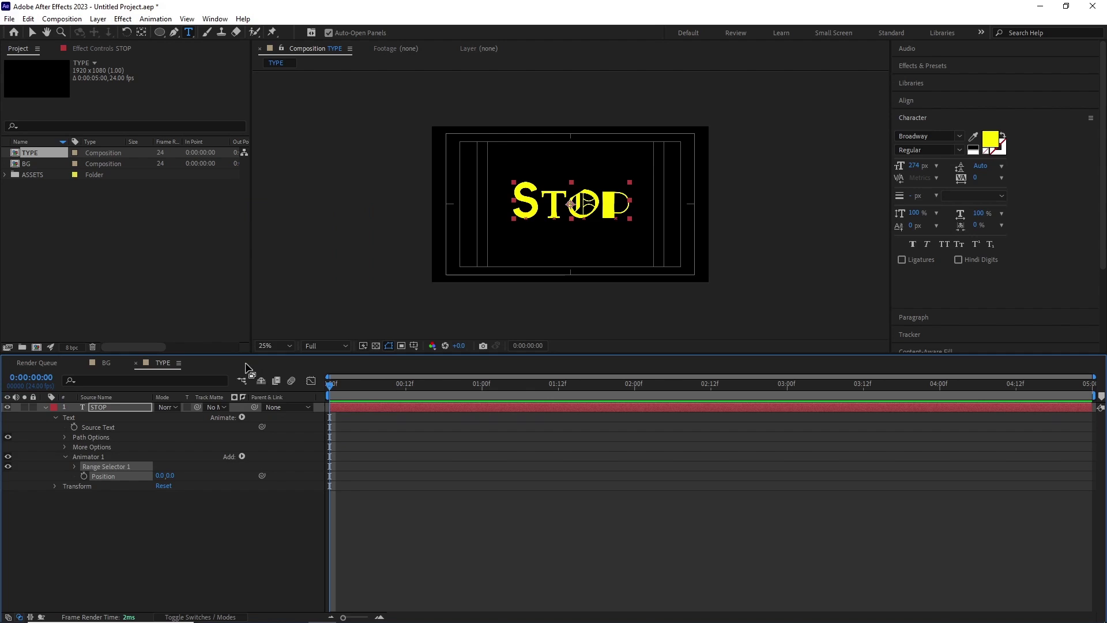
pyautogui.click(242, 418)
pyautogui.click(289, 252)
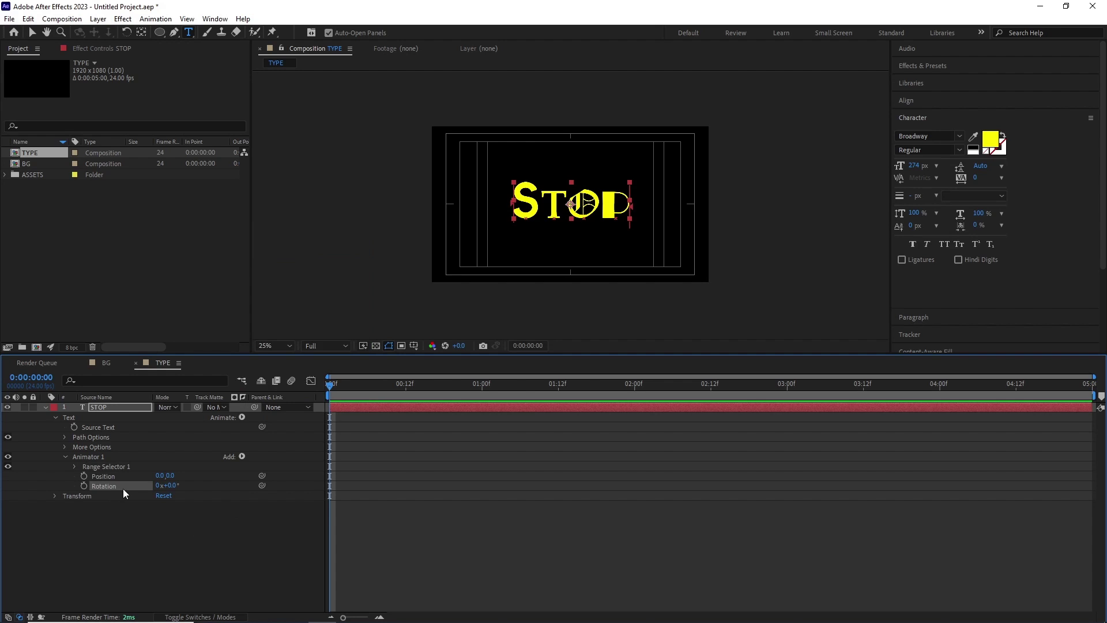
# - Add a Wiggly selector to Animator 1 of the STOP text and preview the composition
pyautogui.click(102, 458)
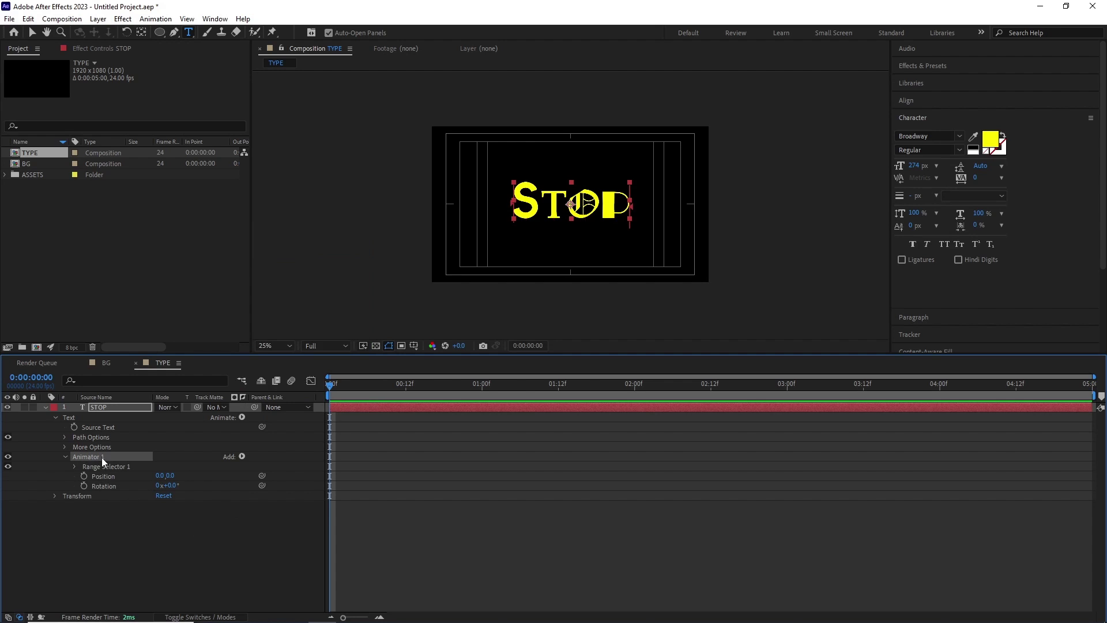
pyautogui.click(242, 458)
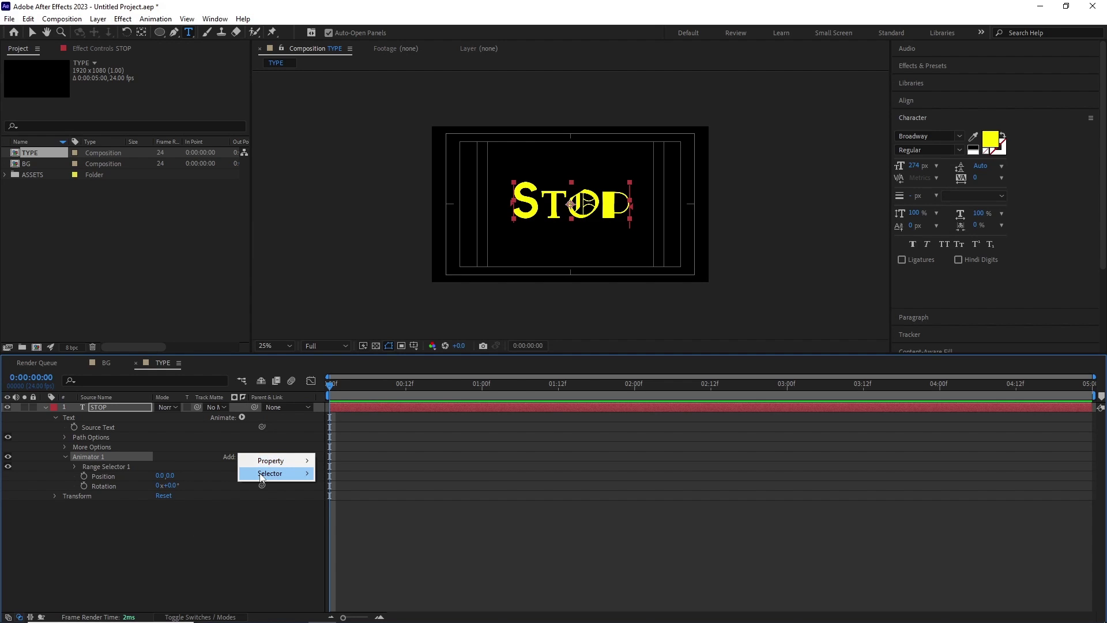
pyautogui.moveTo(276, 475)
pyautogui.click(349, 486)
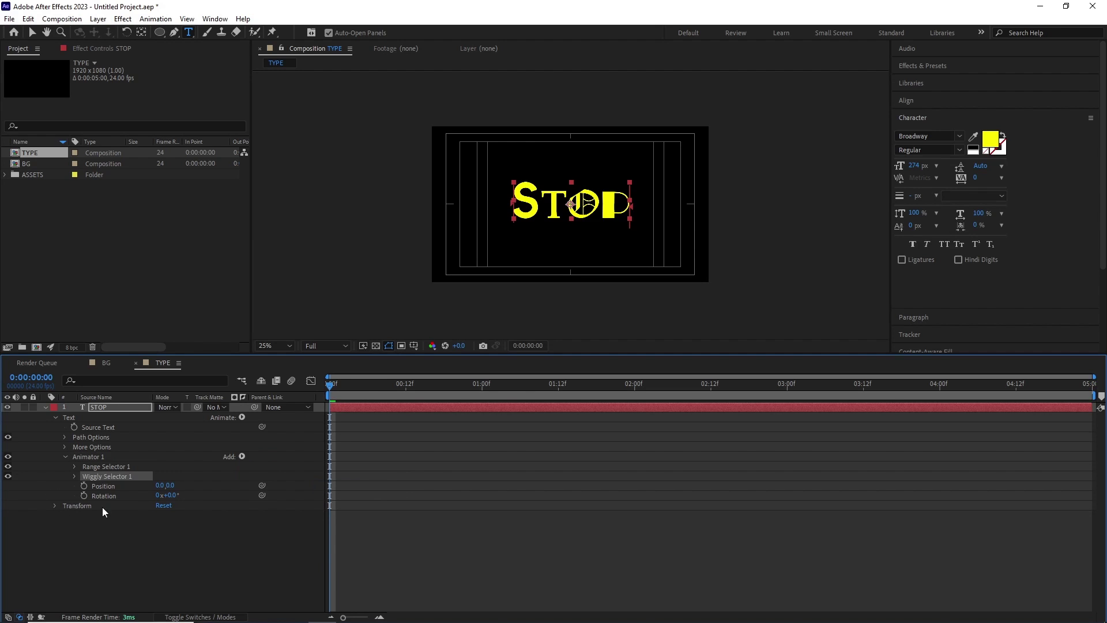
pyautogui.press('space')
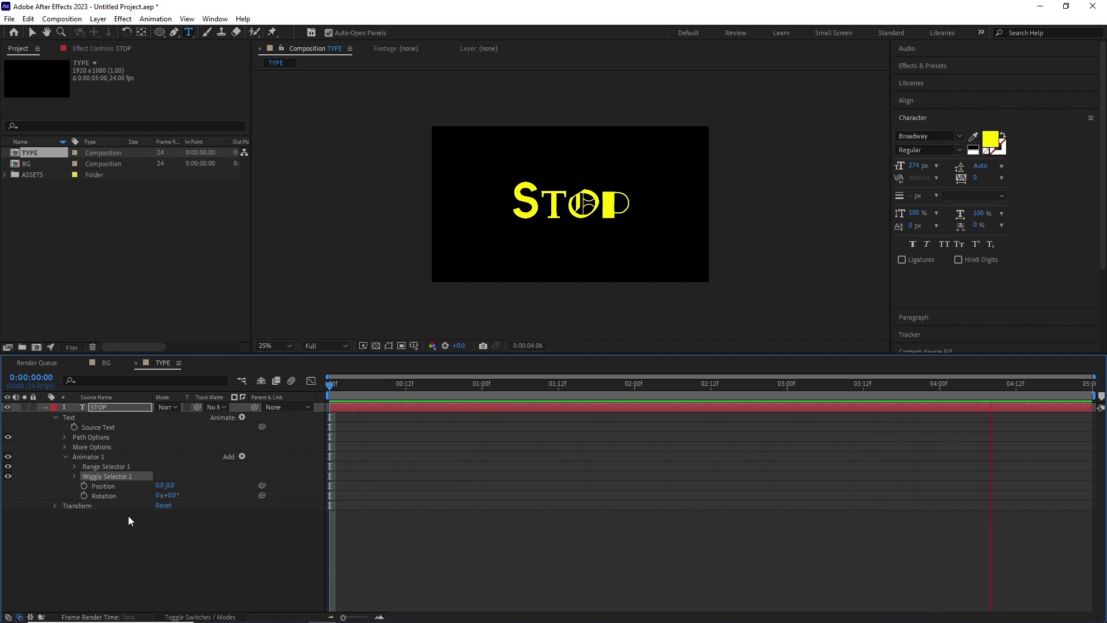
pyautogui.press('space')
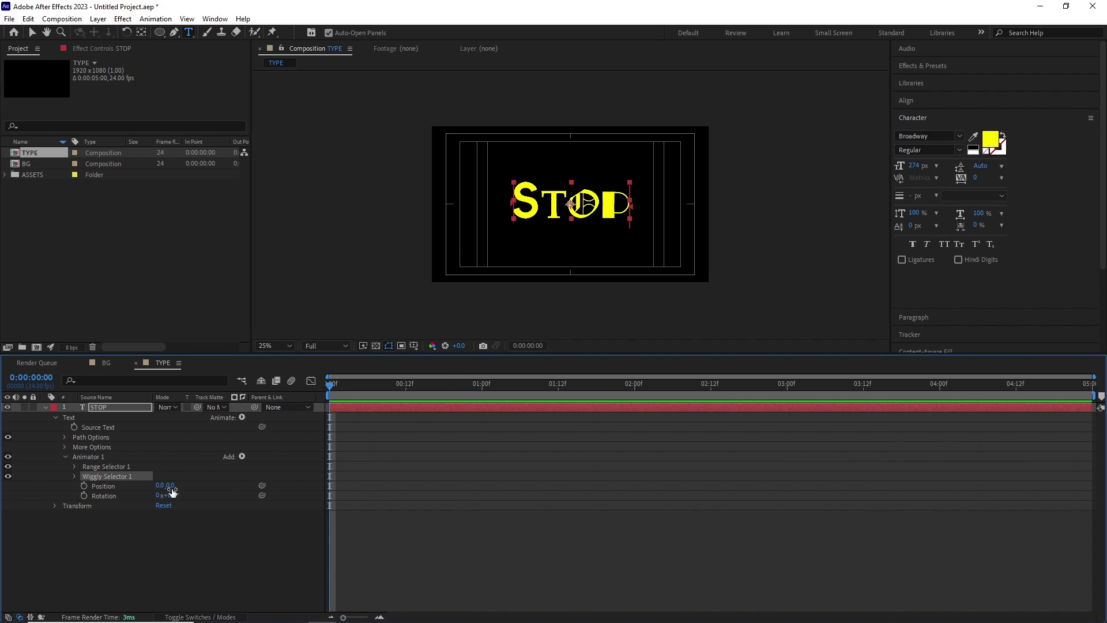
# - Set Animator 1's Position to 5, 8 and its Rotation to 5°, and preview the wiggling letters
pyautogui.moveTo(171, 487); pyautogui.dragTo(176, 486)
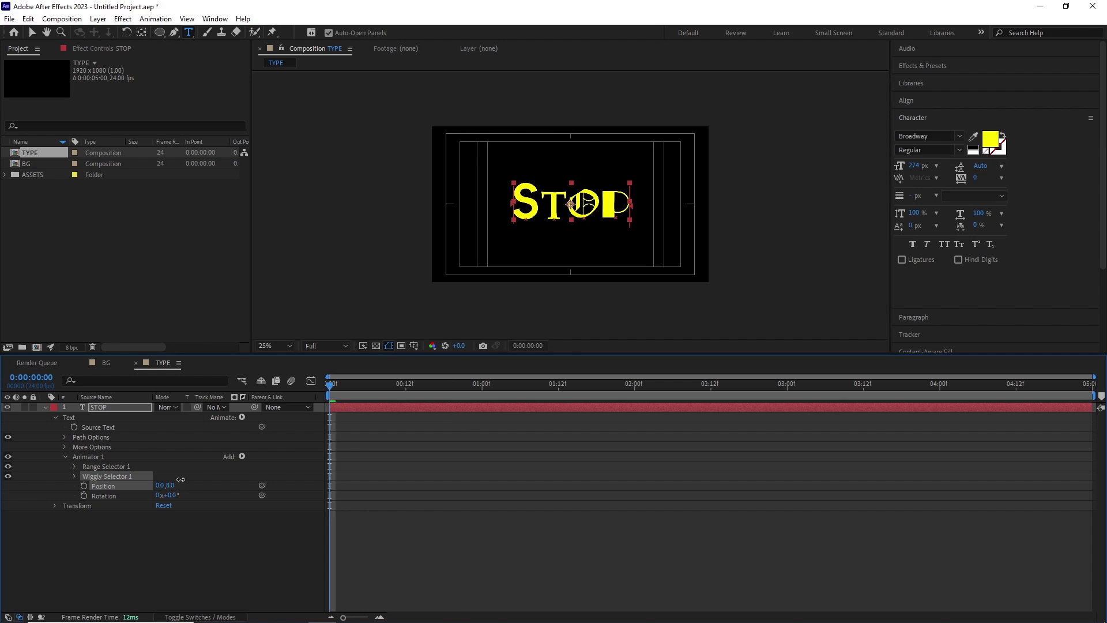
pyautogui.click(161, 486)
pyautogui.write('5')
pyautogui.click(172, 495)
pyautogui.press('Return')
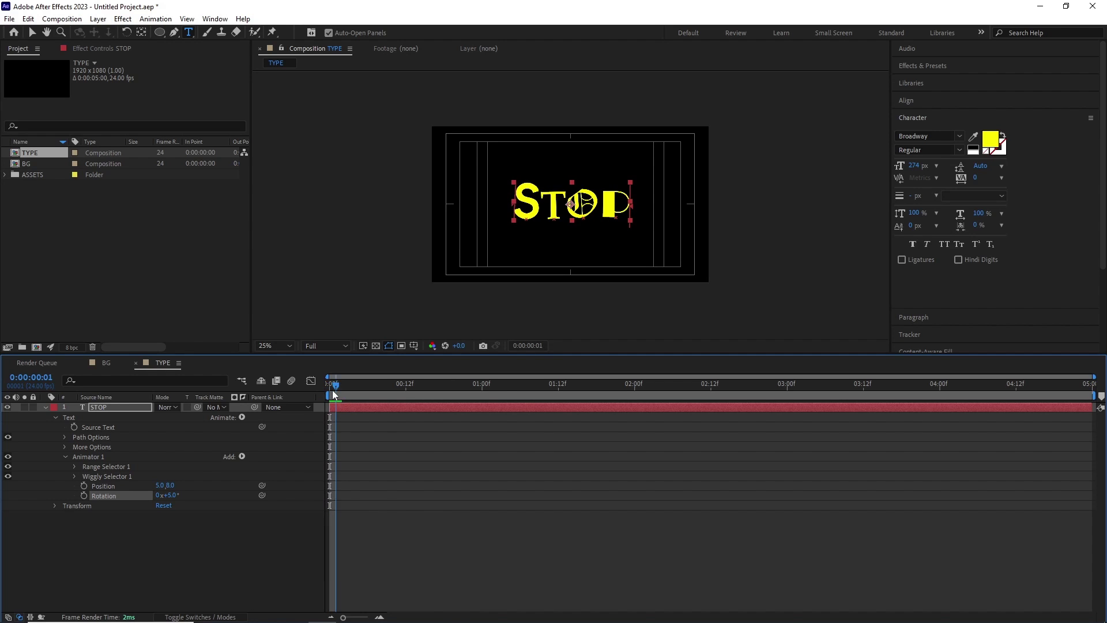
pyautogui.press('space')
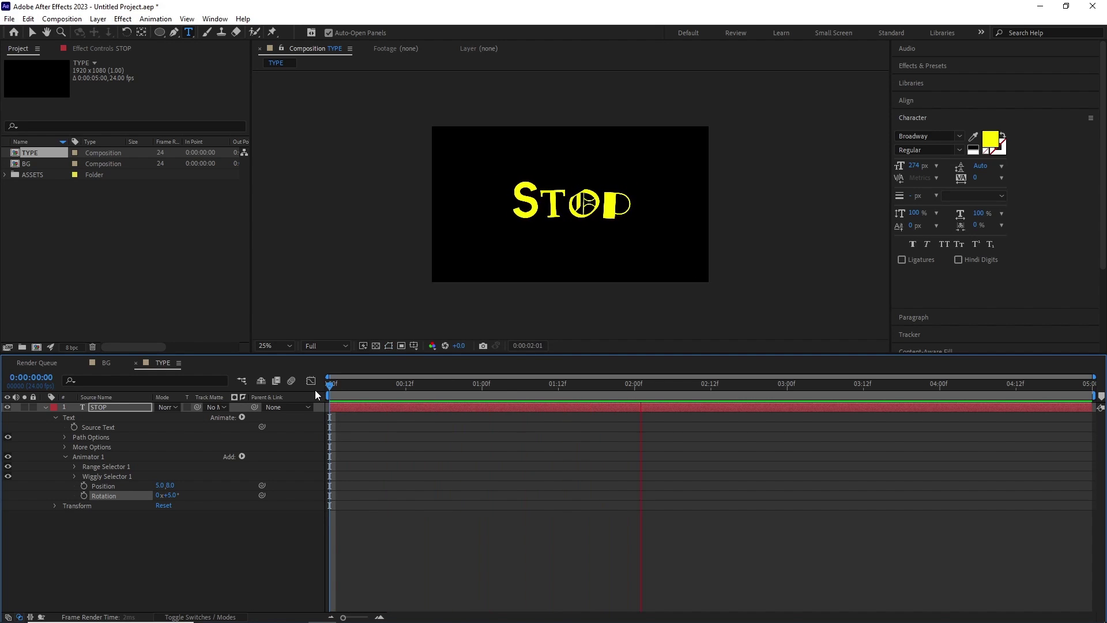
# - Inspect the Wiggly selector's settings and rename Animator 1 as Wiggle
pyautogui.click(74, 476)
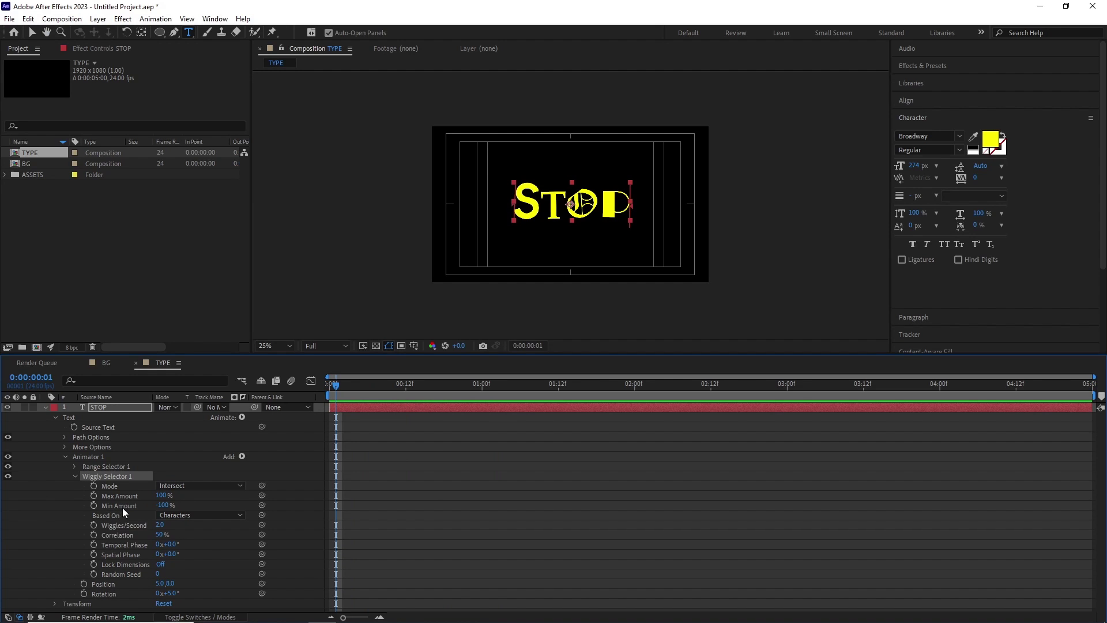
pyautogui.rightClick(138, 543)
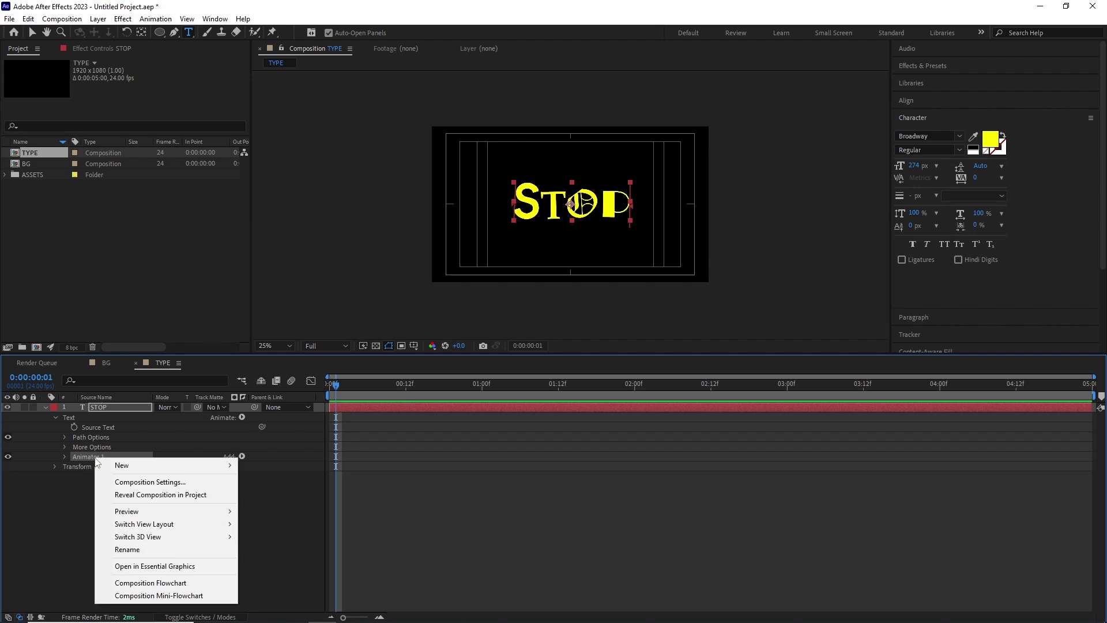
pyautogui.click(140, 549)
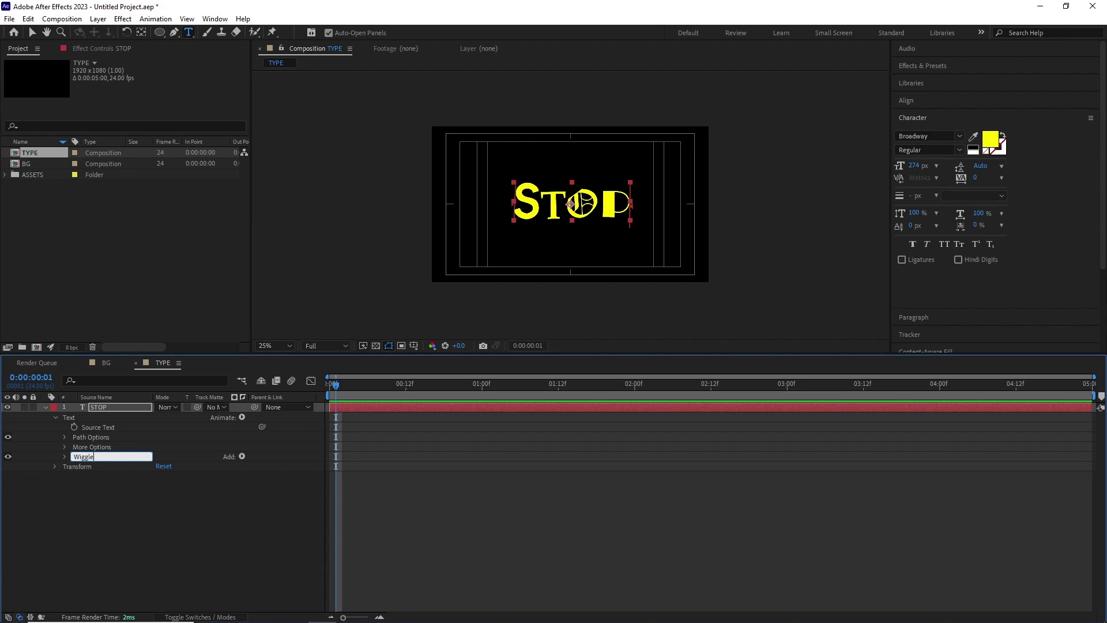
pyautogui.press('Return')
pyautogui.click(152, 549)
# - Add a second text animator with the Position property to the STOP layer and name it Position
pyautogui.click(119, 408)
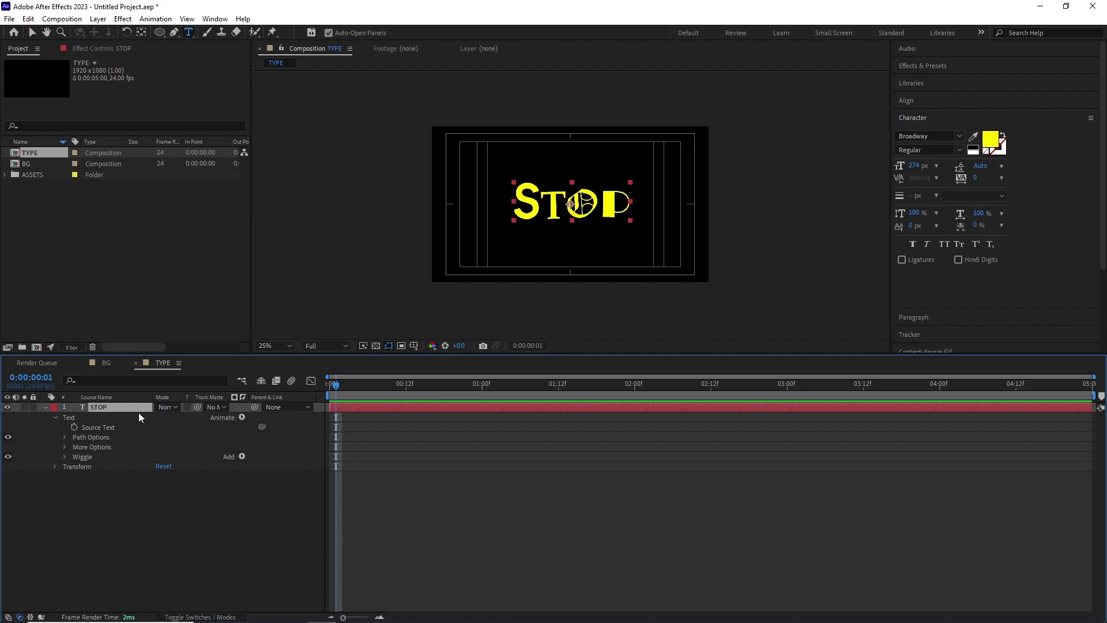
pyautogui.click(242, 417)
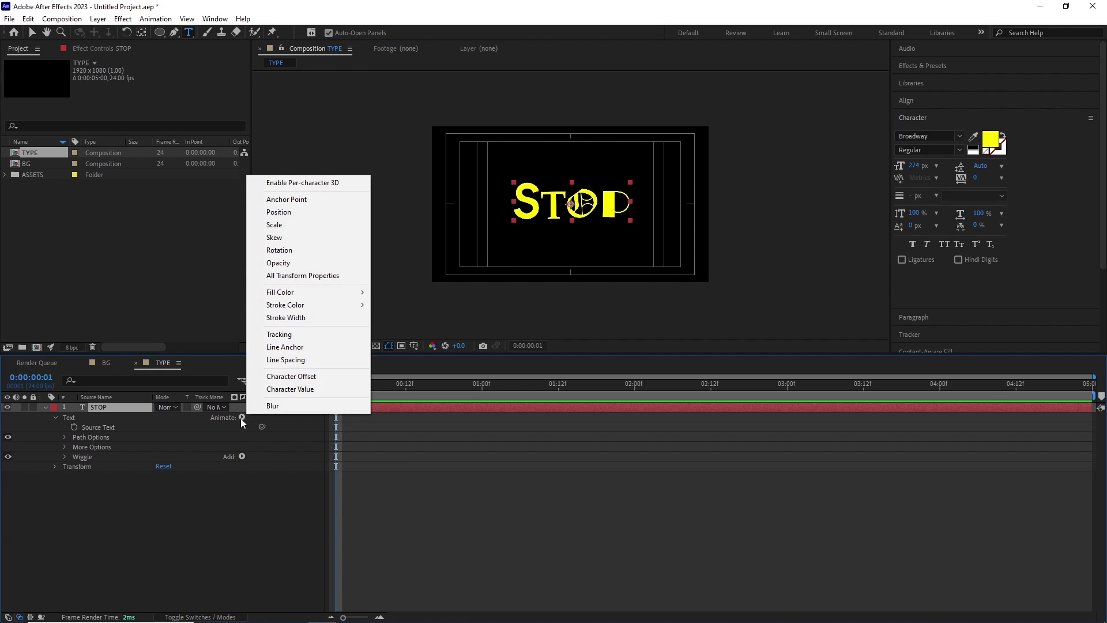
pyautogui.click(299, 212)
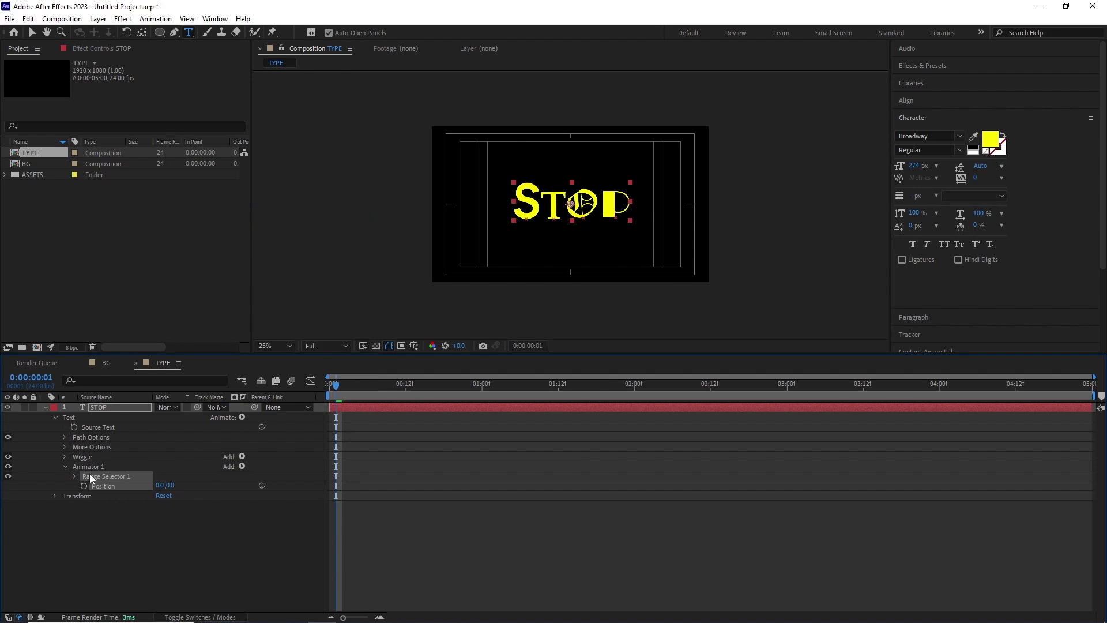
pyautogui.rightClick(91, 466)
pyautogui.click(123, 558)
pyautogui.write('P')
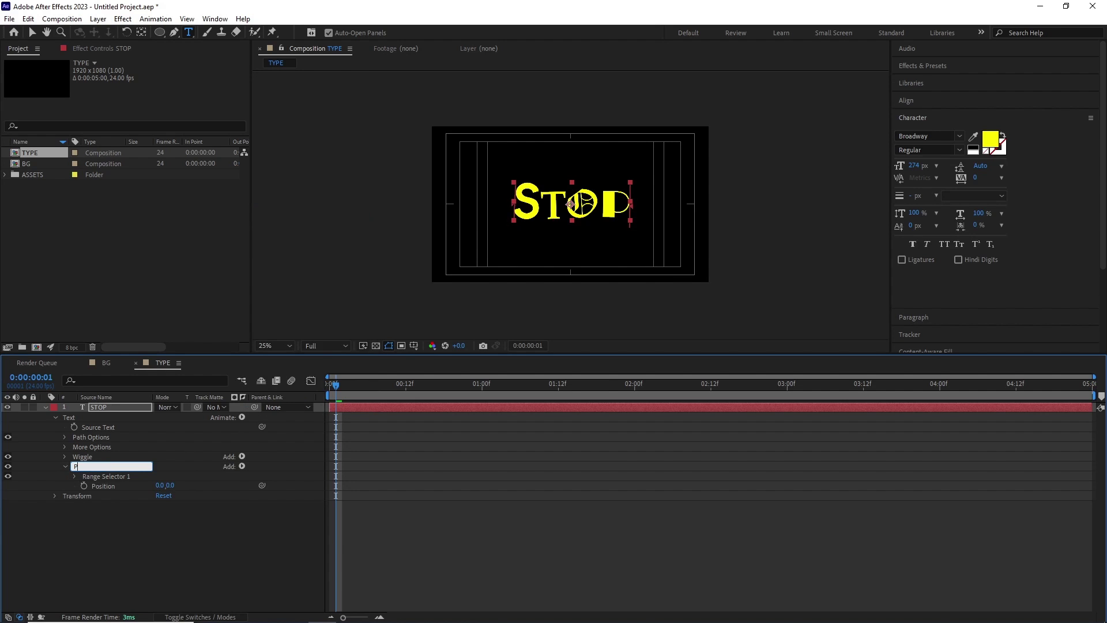
pyautogui.write('osition')
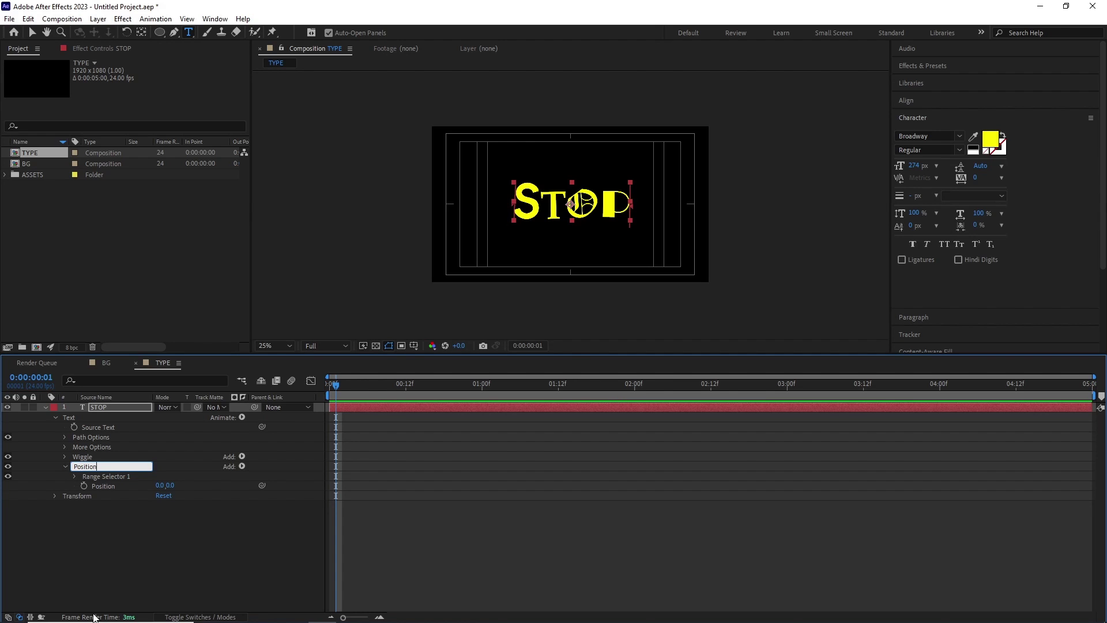
pyautogui.click(118, 566)
# - Set the new animator's Position to 0, -686 to move the letters above the frame, and expand its Range Selector
pyautogui.click(123, 476)
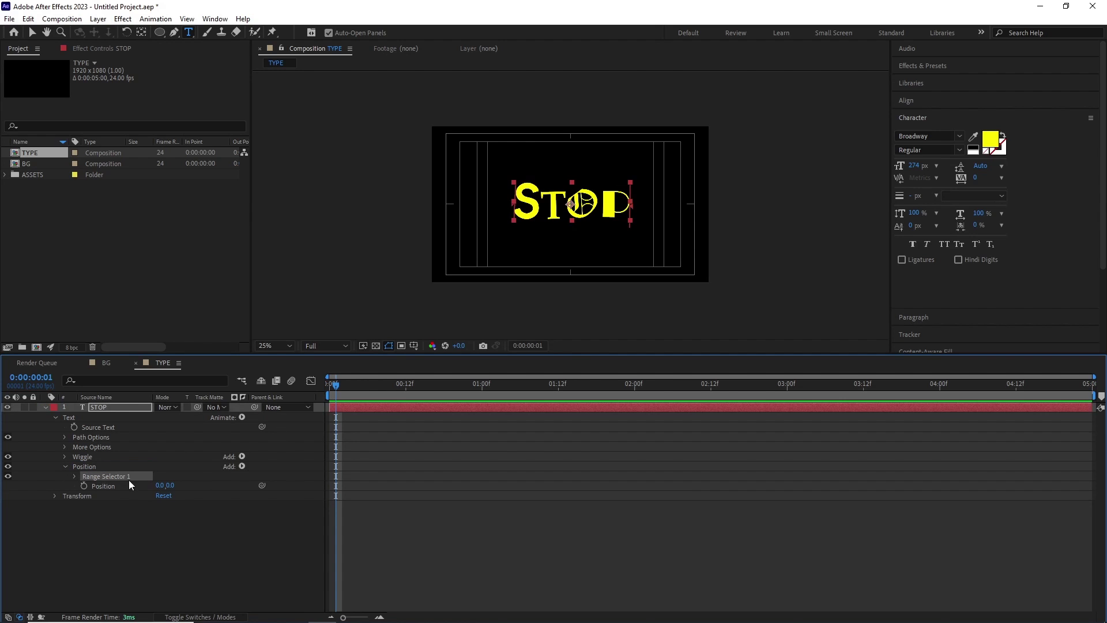
pyautogui.moveTo(170, 486); pyautogui.dragTo(113, 497)
pyautogui.click(75, 477)
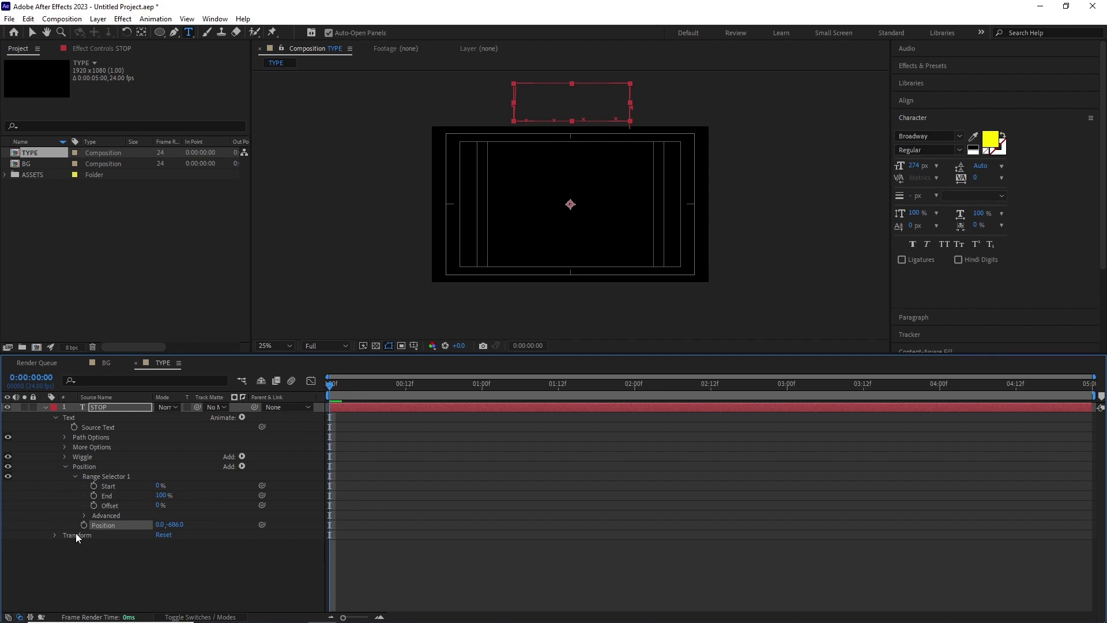
# - Keyframe the Range Selector's Offset at 0% at the start and raise it at 2 seconds so the letters drop in, and preview
pyautogui.click(93, 506)
pyautogui.moveTo(349, 383); pyautogui.dragTo(634, 402)
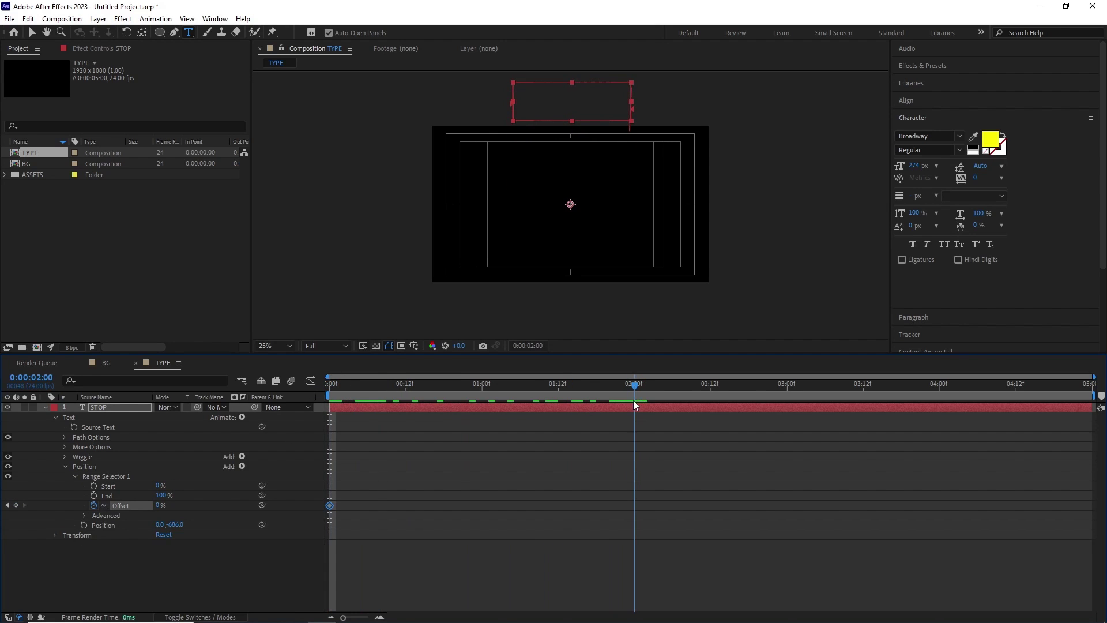
pyautogui.moveTo(158, 505); pyautogui.dragTo(239, 507)
pyautogui.moveTo(490, 387); pyautogui.dragTo(262, 400)
pyautogui.press('space')
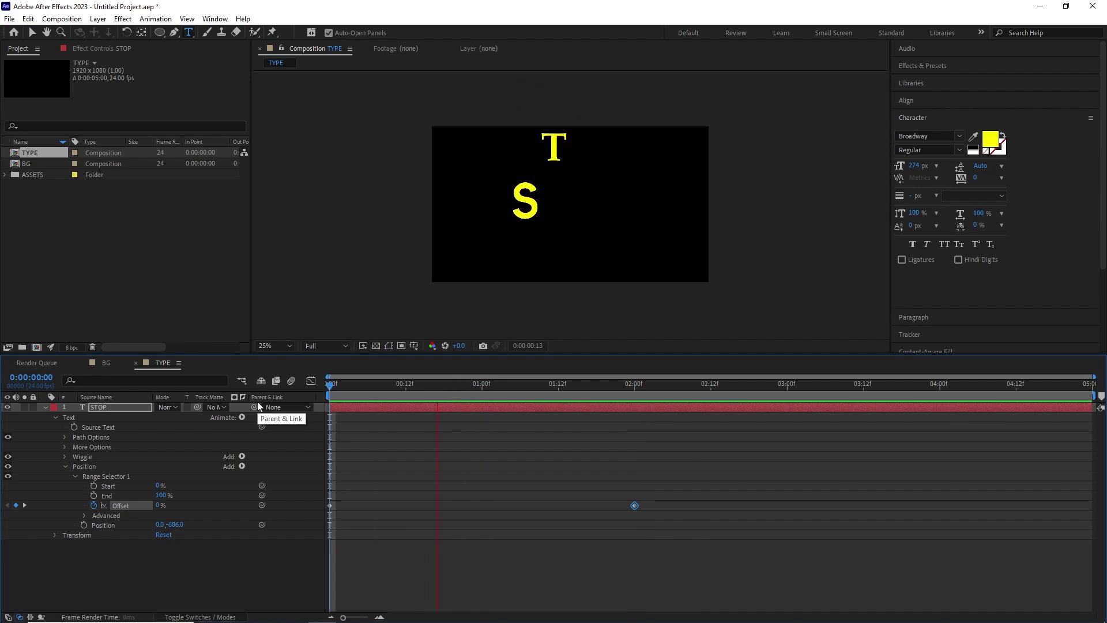
# - Add a Rotation property to the Position animator, set it to 5°, and preview the animation from the start
pyautogui.click(242, 466)
pyautogui.moveTo(271, 471)
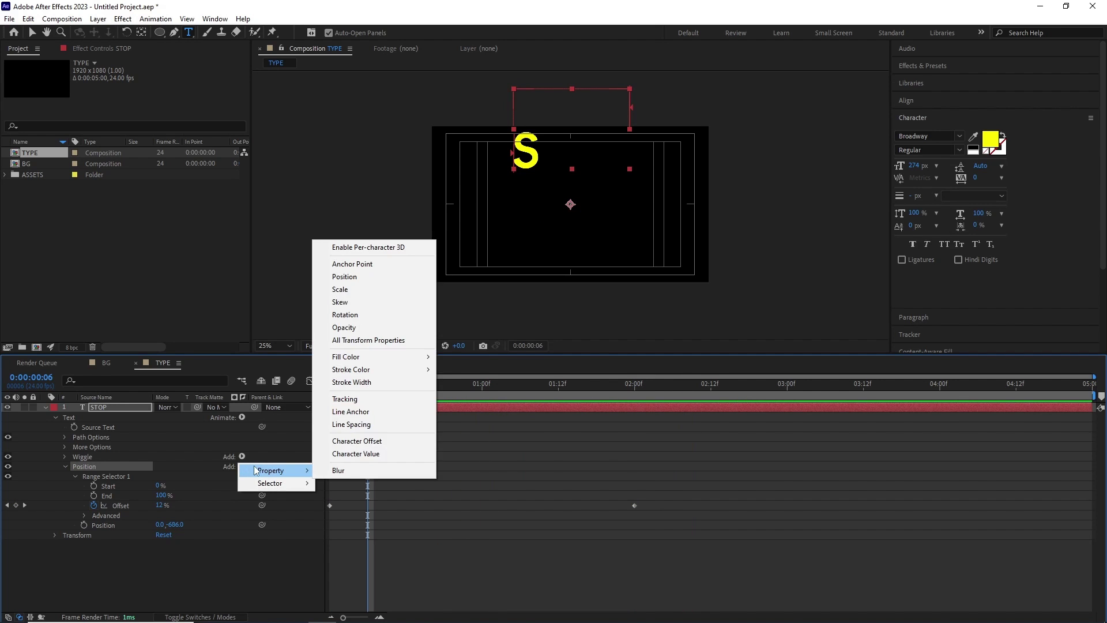
pyautogui.click(340, 315)
pyautogui.moveTo(171, 534); pyautogui.dragTo(173, 534)
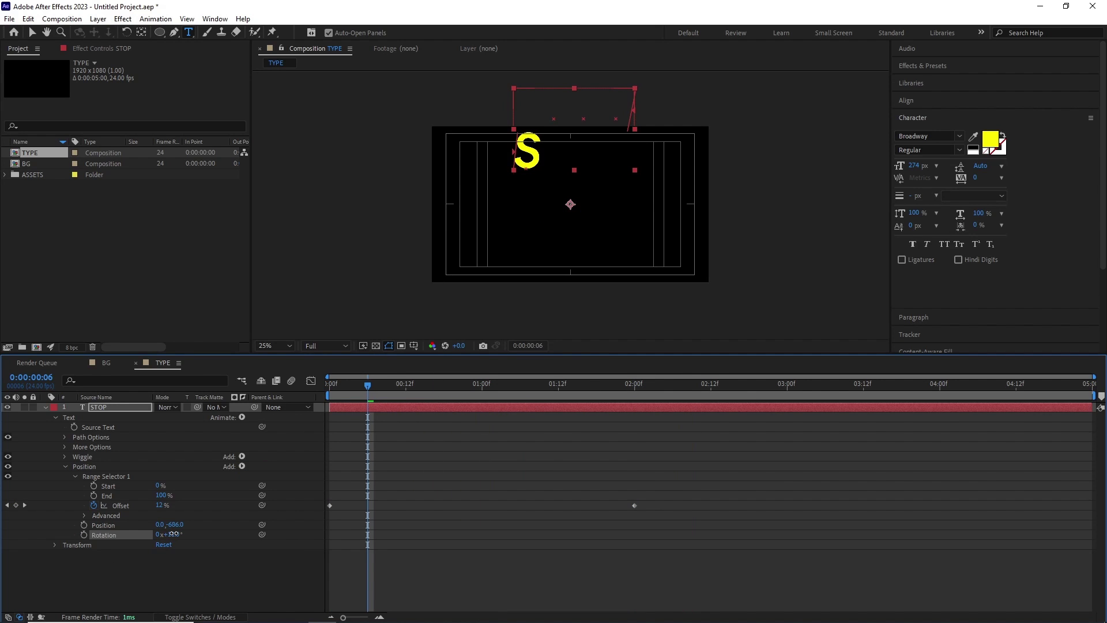
pyautogui.write('5')
pyautogui.press('Return')
pyautogui.moveTo(354, 384); pyautogui.dragTo(307, 394)
pyautogui.press('space')
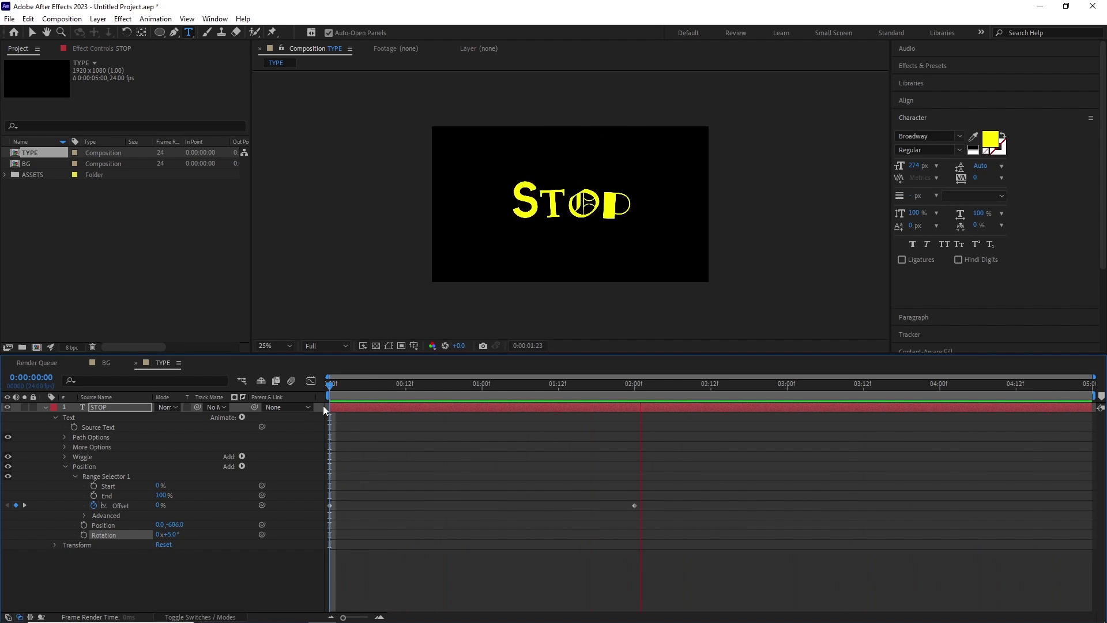
# - Duplicate the STOP layer, retype the copy as MOTION, and change the font of its individual letters
pyautogui.hotkey('ctrl', 'd')
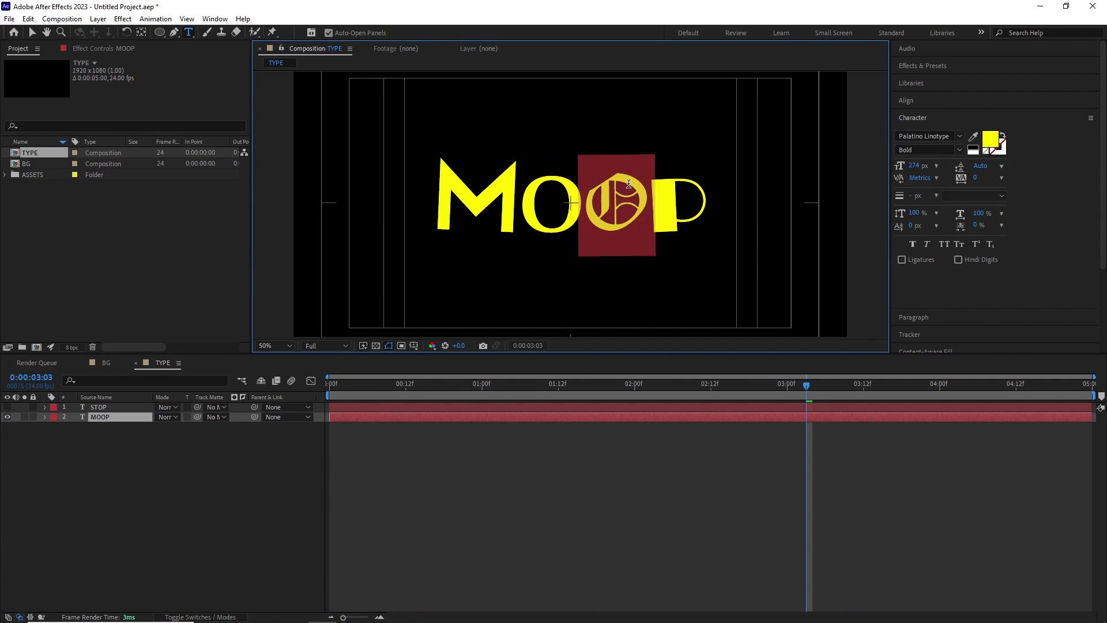
pyautogui.click(960, 136)
pyautogui.click(942, 198)
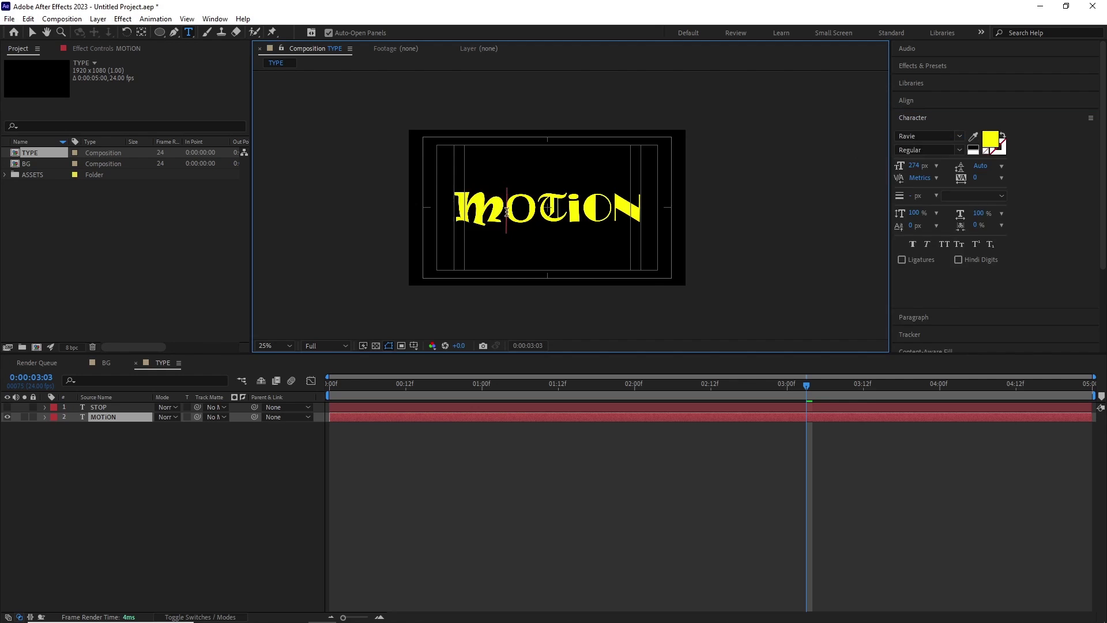
# - Give the letters of MOTION contrasting fonts, trying Broadway on the M and using Humane Bold for the N
pyautogui.click(960, 136)
pyautogui.click(960, 136)
pyautogui.scroll(7, 938, 227)
pyautogui.scroll(10, 937, 227)
pyautogui.click(922, 273)
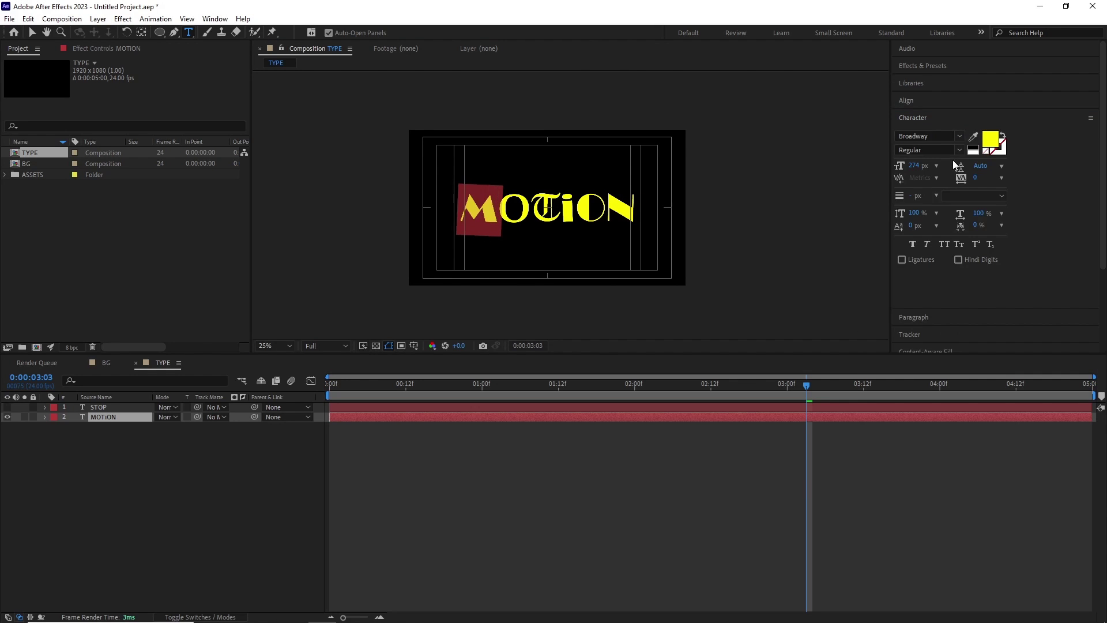
pyautogui.moveTo(497, 208); pyautogui.dragTo(575, 210)
pyautogui.click(960, 137)
pyautogui.click(960, 136)
pyautogui.click(960, 137)
pyautogui.click(923, 136)
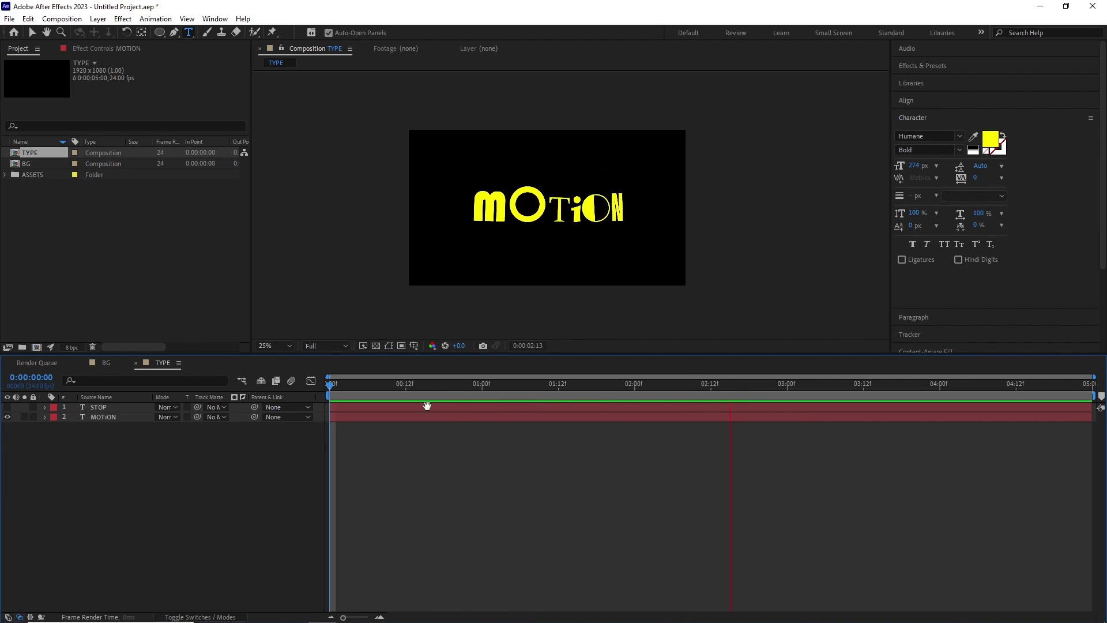
# - Set the MOTION layer's Position animator to 0, 749 so the letters enter from below, and preview it from the start
pyautogui.press('space')
pyautogui.moveTo(175, 525); pyautogui.dragTo(209, 525)
pyautogui.press('Home')
pyautogui.press('space')
pyautogui.press('space')
pyautogui.press('Home')
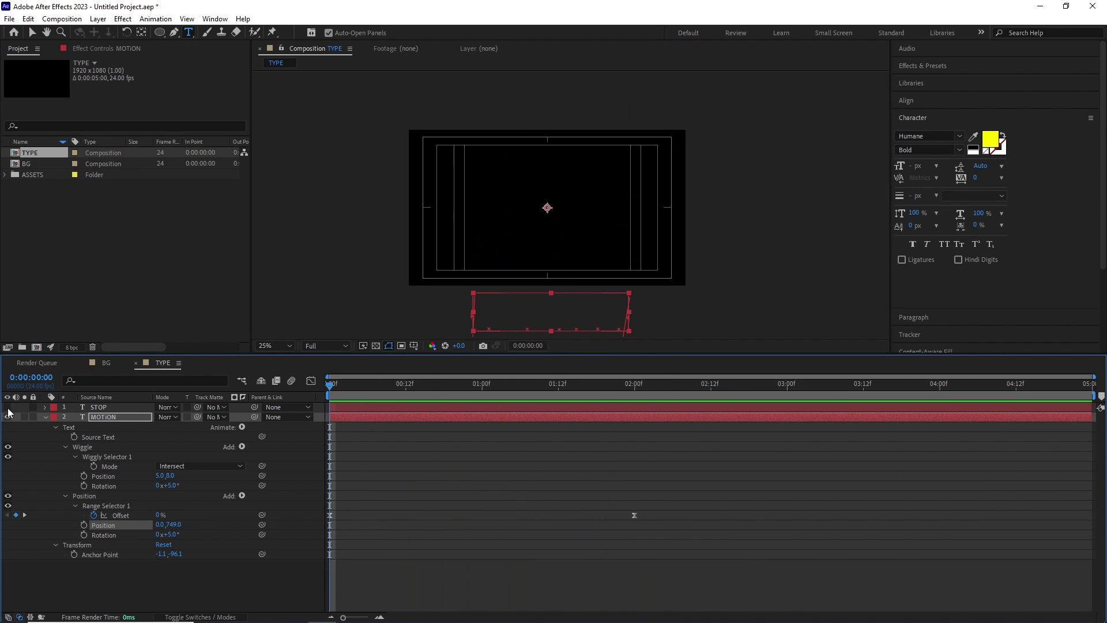
# - Show the STOP layer again, preview both words together, and reveal the Position property of both text layers
pyautogui.click(8, 407)
pyautogui.press('space')
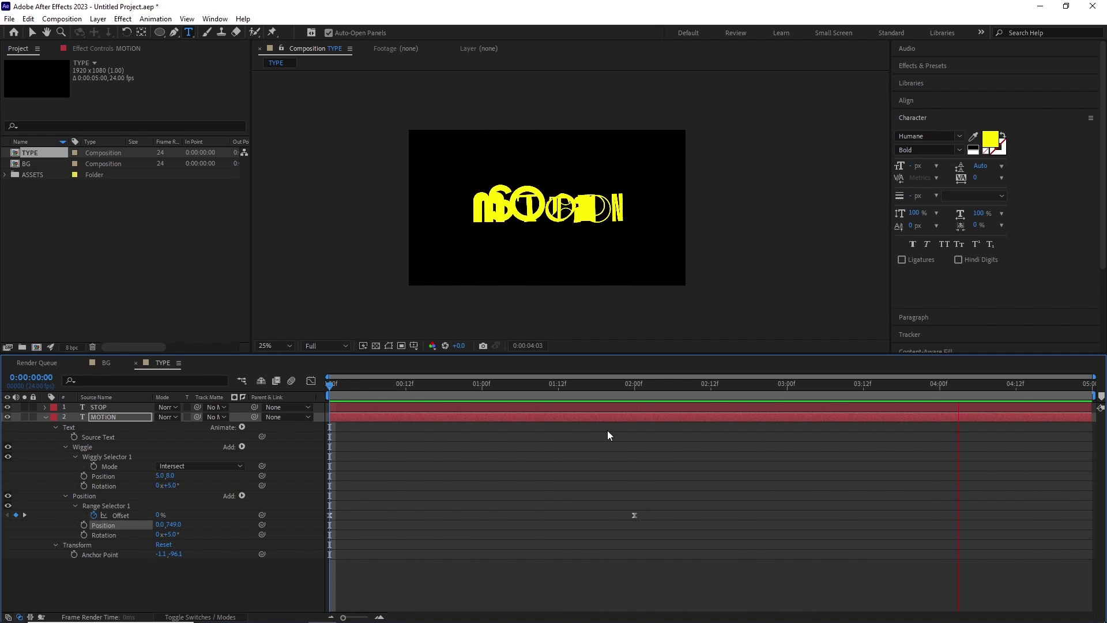
pyautogui.keyDown('shift'); pyautogui.click(112, 415); pyautogui.keyUp('shift')
pyautogui.press('p')
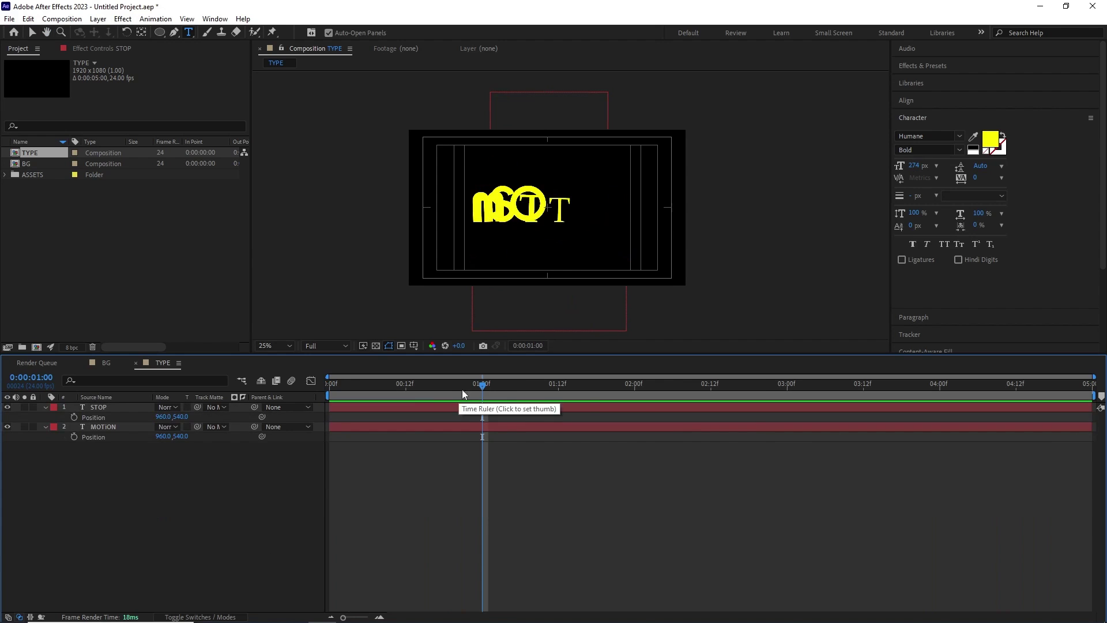
# - Move the STOP layer up and the MOTION layer down so the words stack on two lines, and preview from the start
pyautogui.click(755, 392)
pyautogui.moveTo(181, 416); pyautogui.dragTo(138, 418)
pyautogui.moveTo(180, 437); pyautogui.dragTo(256, 458)
pyautogui.moveTo(179, 417); pyautogui.dragTo(182, 417)
pyautogui.moveTo(756, 387); pyautogui.dragTo(750, 411)
pyautogui.moveTo(180, 416); pyautogui.dragTo(167, 438)
pyautogui.moveTo(749, 386); pyautogui.dragTo(370, 414)
pyautogui.moveTo(370, 415); pyautogui.dragTo(329, 414)
pyautogui.press('space')
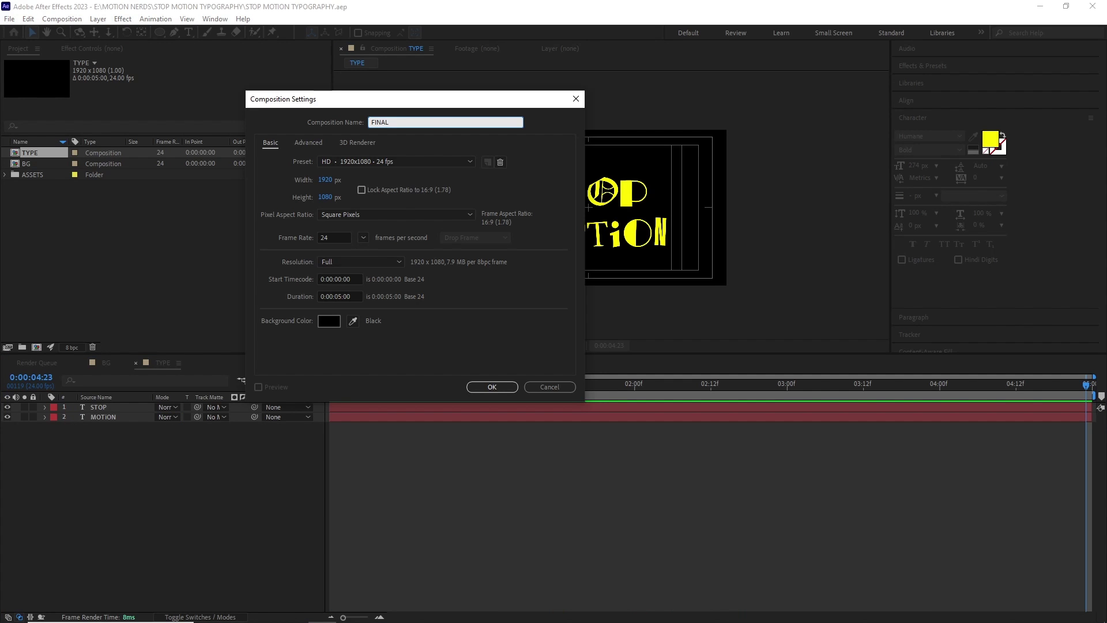
# - Create a 1920x1080, 24 fps, 5-second composition named FINAL and place BG in it with TYPE above
pyautogui.click(499, 385)
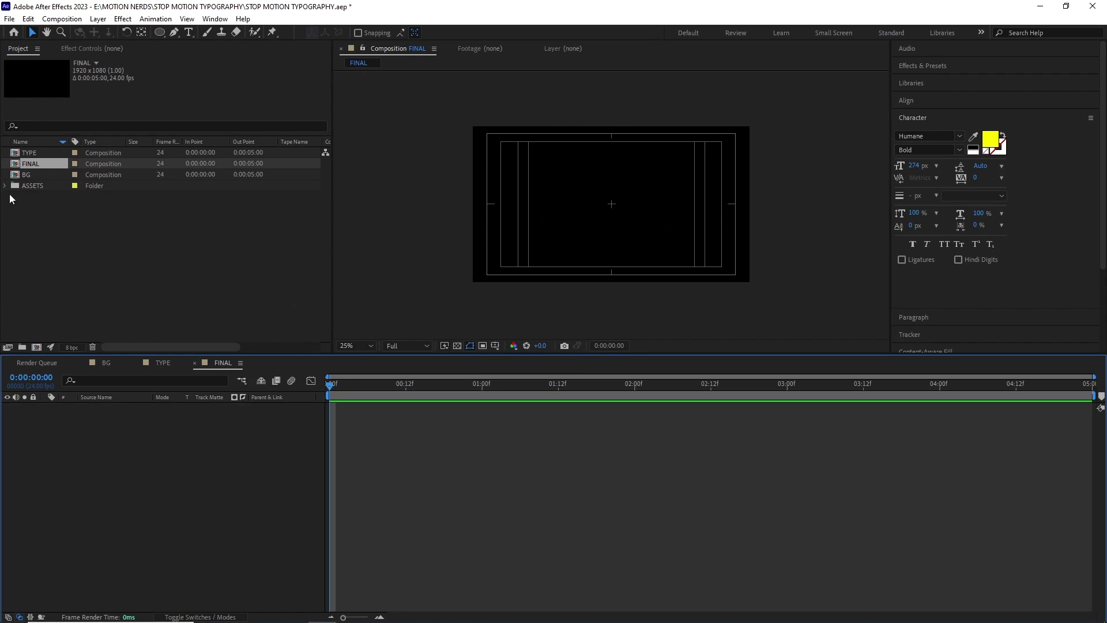
pyautogui.click(26, 175)
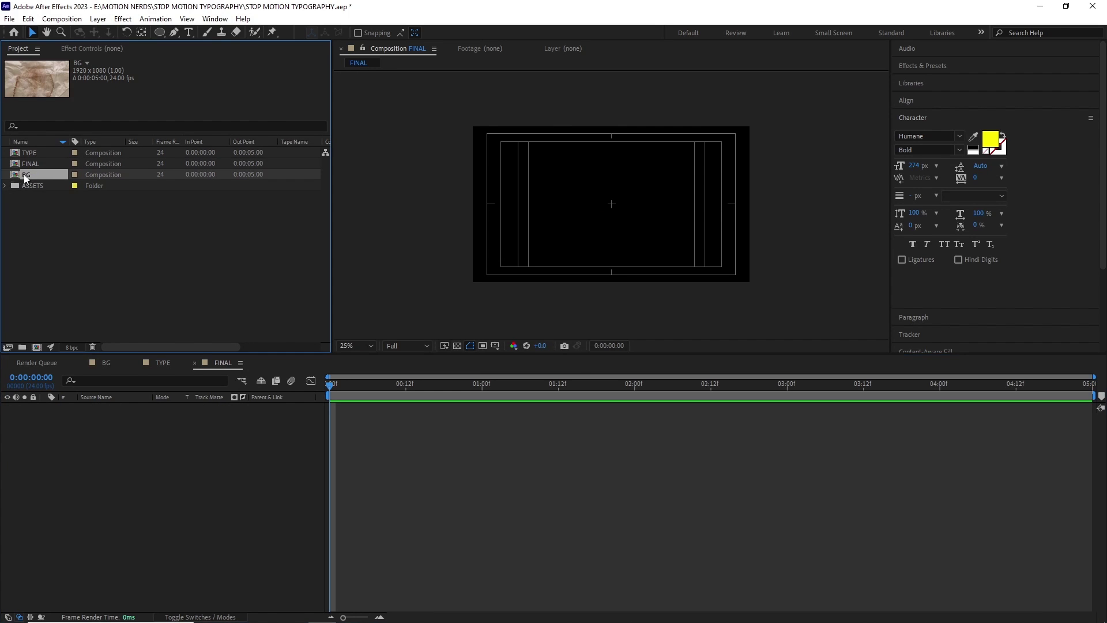
pyautogui.moveTo(23, 174); pyautogui.dragTo(144, 507)
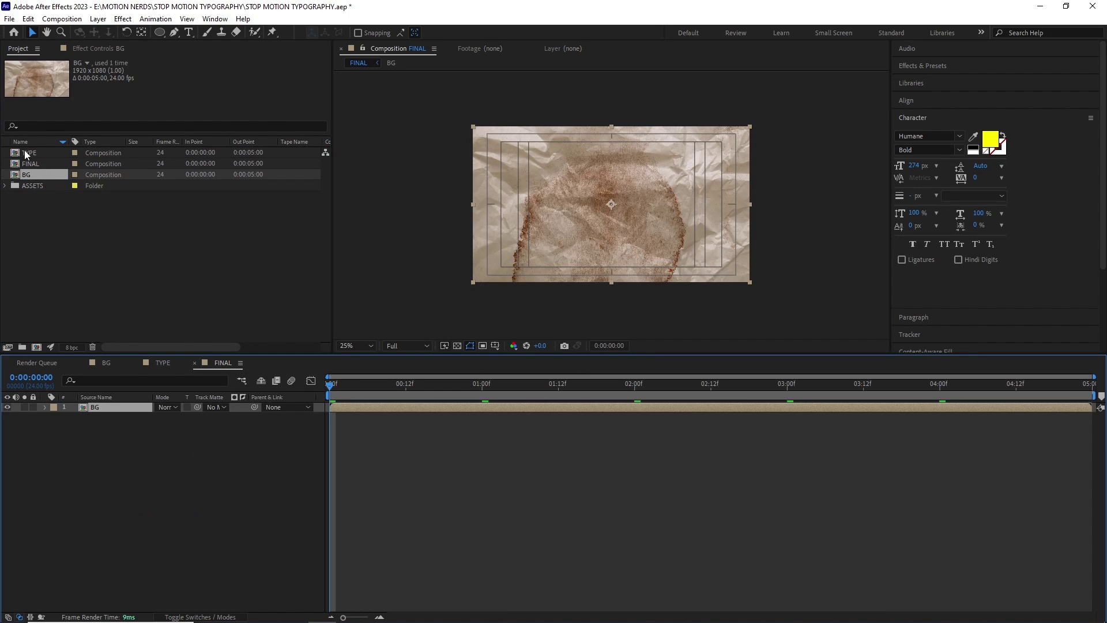
pyautogui.moveTo(26, 155); pyautogui.dragTo(113, 403)
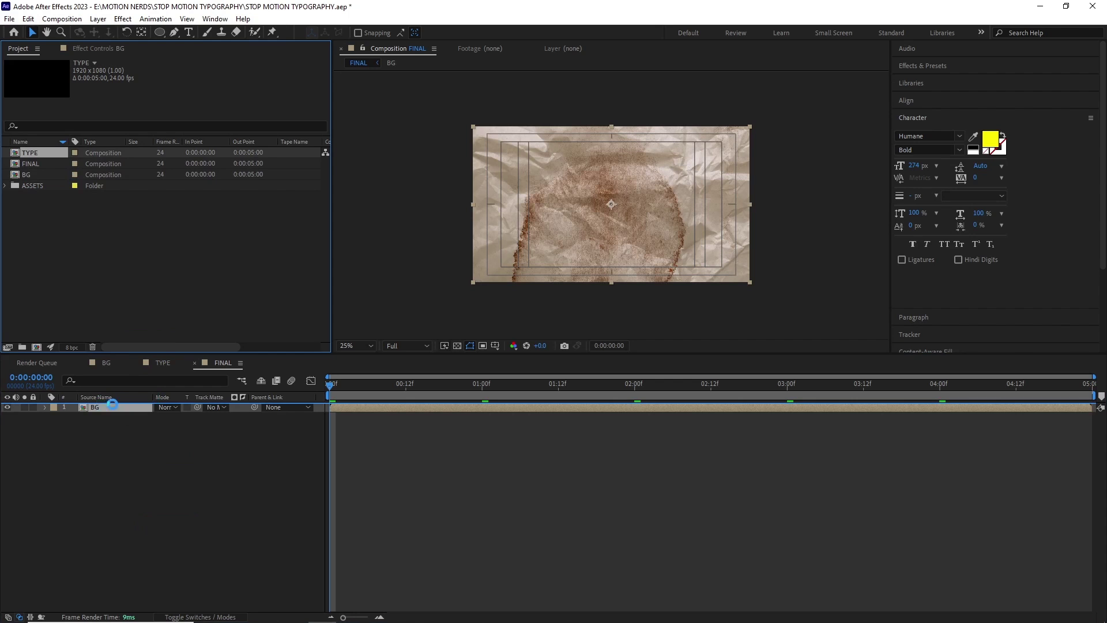
pyautogui.moveTo(112, 404); pyautogui.dragTo(113, 405)
# - Add a Drop Shadow effect to the TYPE layer and set its shadow color to orange-red FF4E00
pyautogui.click(123, 19)
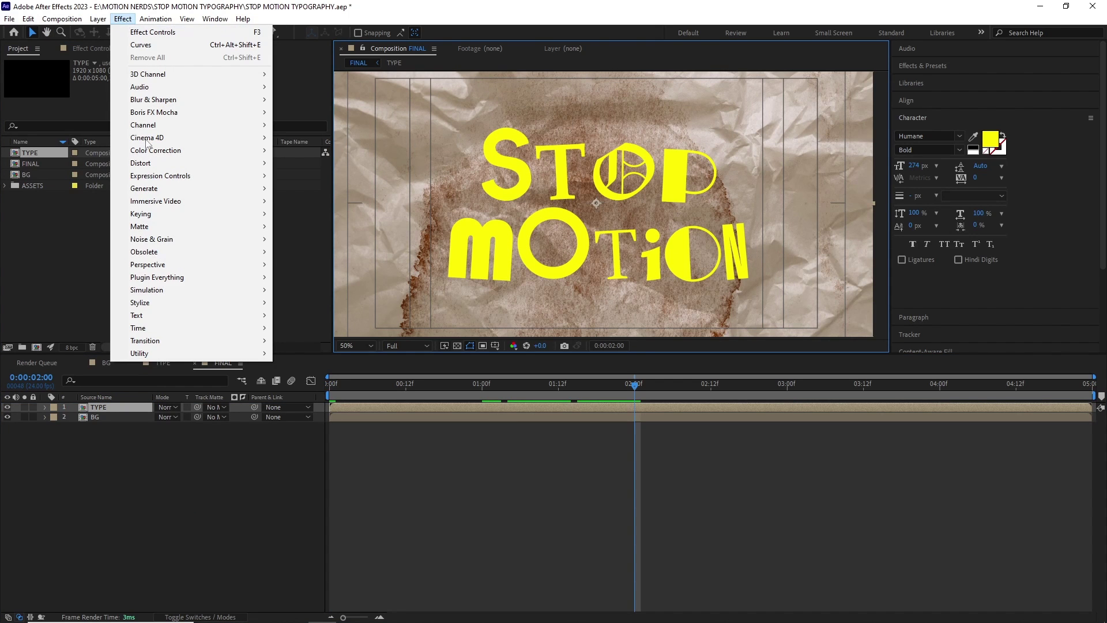
pyautogui.moveTo(189, 265)
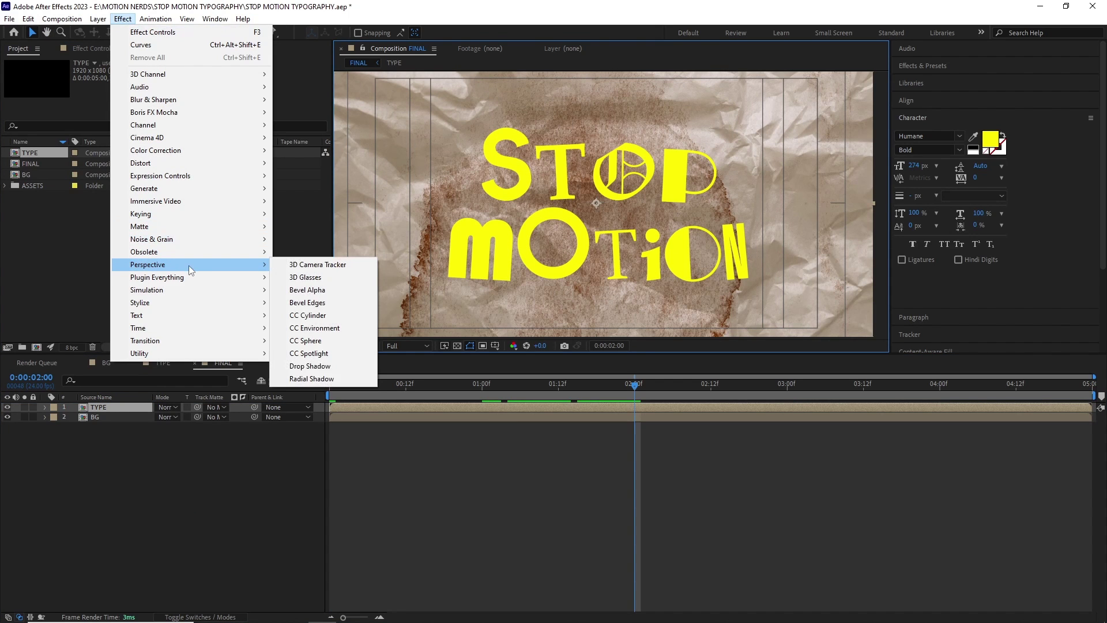
pyautogui.click(333, 367)
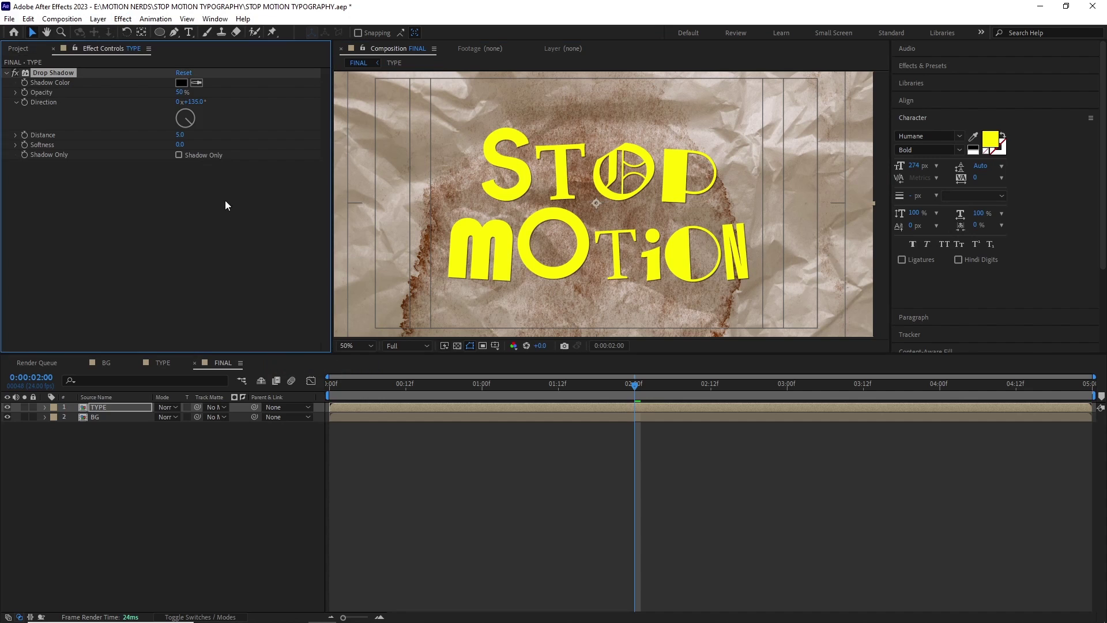
pyautogui.click(182, 82)
pyautogui.click(201, 155)
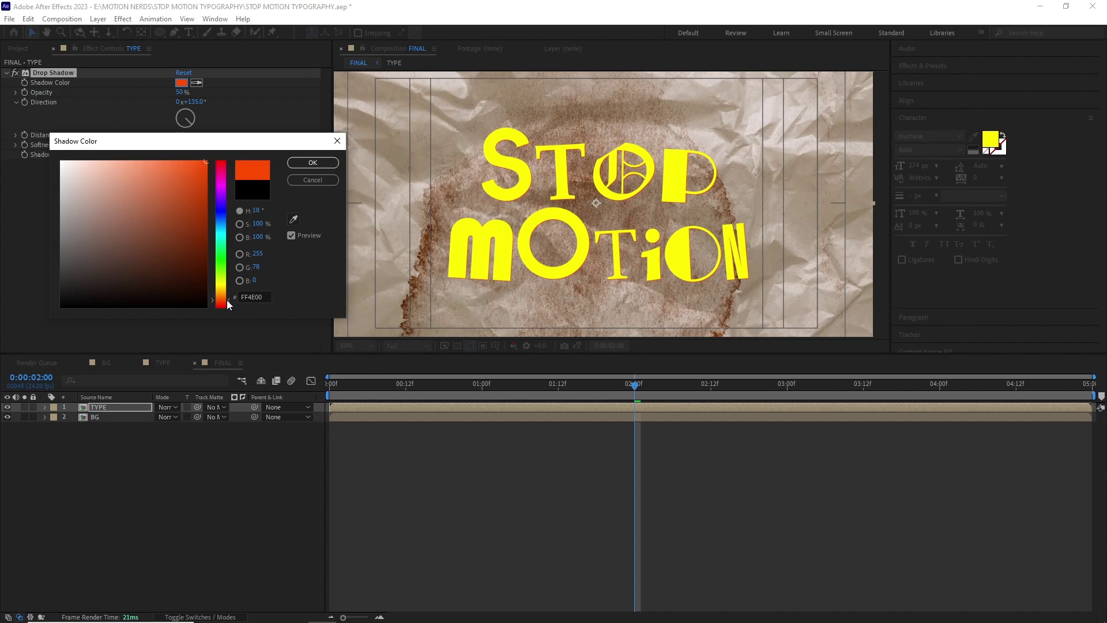
pyautogui.click(313, 163)
# - Set the drop shadow's opacity to 100%, direction to 180° and distance to 9
pyautogui.moveTo(181, 93); pyautogui.dragTo(197, 90)
pyautogui.press('Return')
pyautogui.moveTo(181, 135); pyautogui.dragTo(178, 138)
pyautogui.scroll(1, 640, 195)
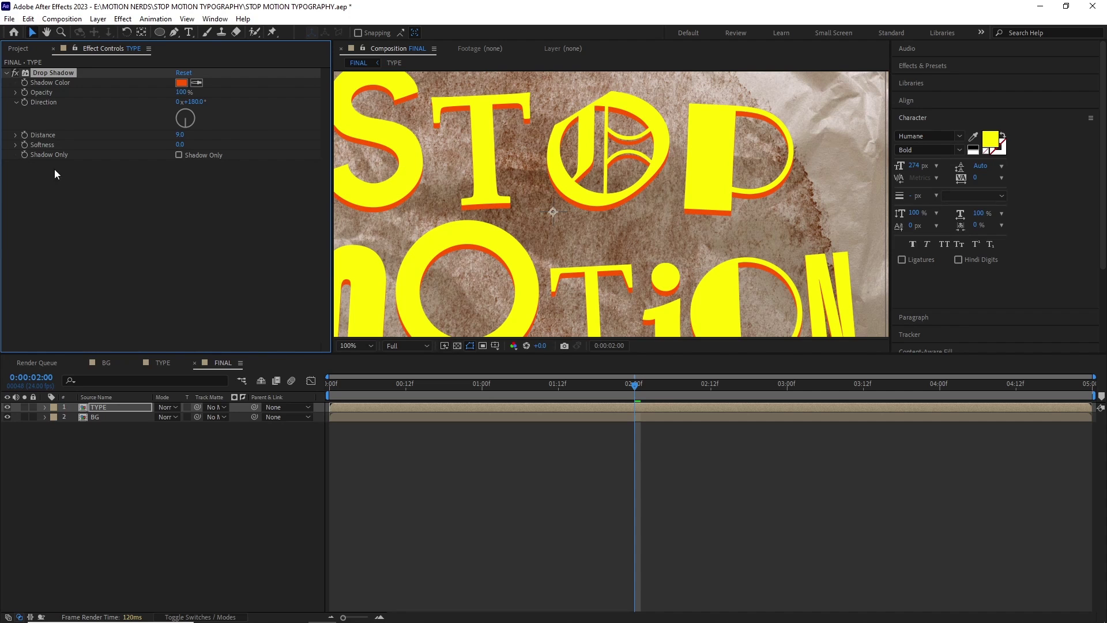
# - Duplicate the Drop Shadow effect, setting the first shadow's distance to 10 and the copy's to 6
pyautogui.hotkey('ctrl', 'd')
pyautogui.moveTo(519, 231); pyautogui.dragTo(538, 150)
pyautogui.moveTo(178, 227); pyautogui.dragTo(160, 234)
pyautogui.moveTo(178, 136); pyautogui.dragTo(182, 136)
pyautogui.moveTo(176, 228); pyautogui.dragTo(178, 223)
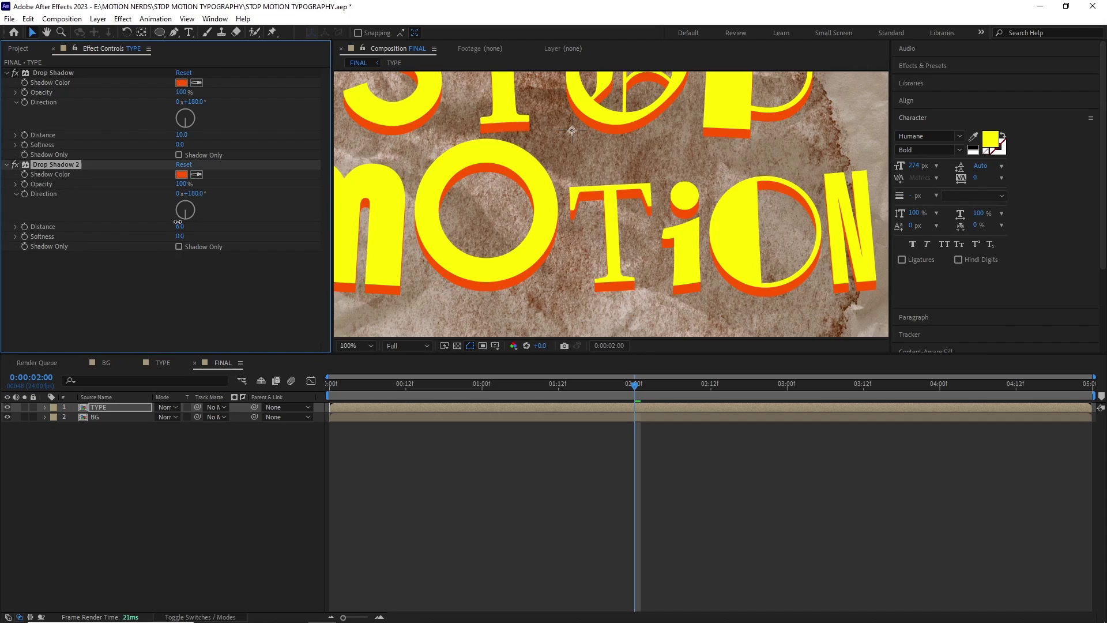
pyautogui.click(144, 301)
# - Fit the composition in the viewer and preview the shadowed lettering from the start
pyautogui.moveTo(577, 173); pyautogui.dragTo(616, 178)
pyautogui.scroll(-1, 623, 159)
pyautogui.moveTo(634, 386); pyautogui.dragTo(329, 385)
pyautogui.click(365, 345)
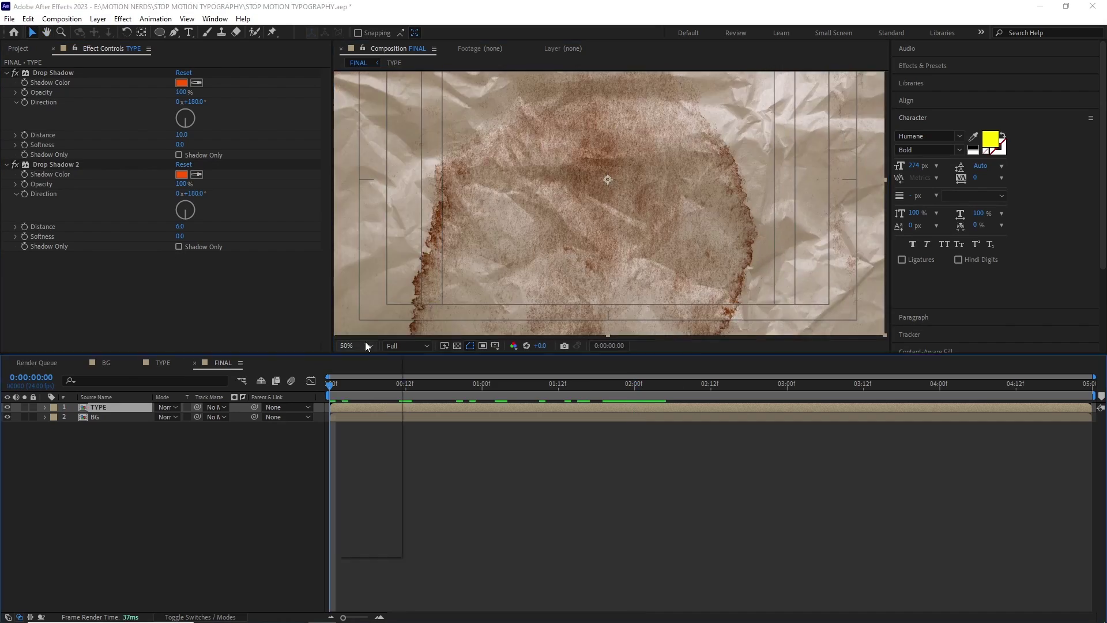
pyautogui.click(366, 358)
pyautogui.press('space')
pyautogui.press('space')
# - Duplicate the TYPE layer and rename the upper copy TYPE GRUNGE
pyautogui.moveTo(669, 385); pyautogui.dragTo(482, 385)
pyautogui.click(97, 398)
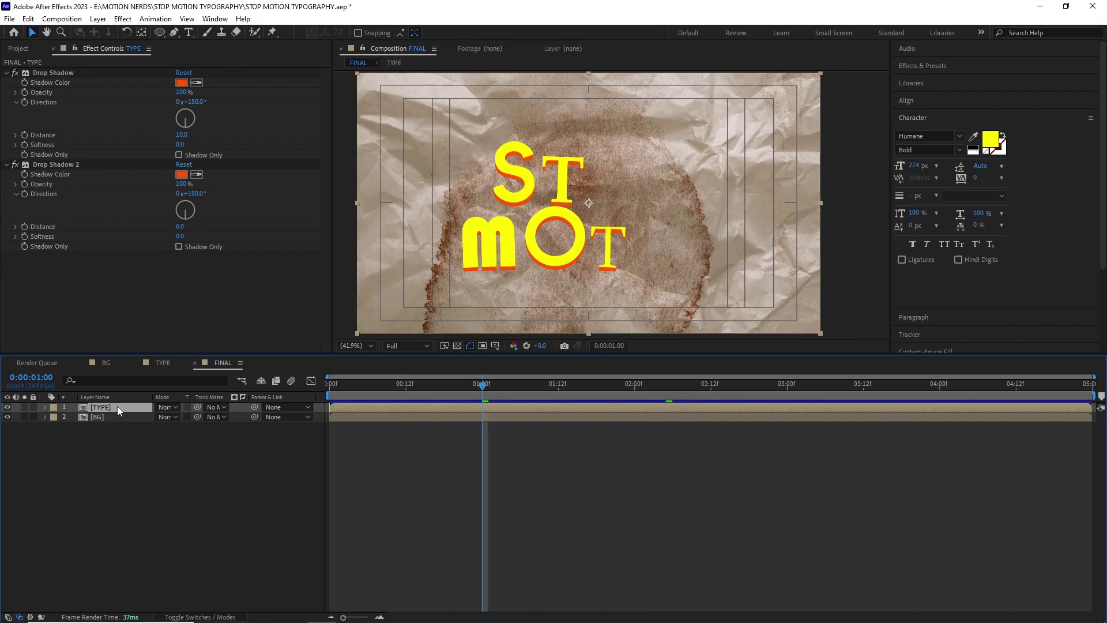
pyautogui.hotkey('ctrl', 'd')
pyautogui.rightClick(117, 406)
pyautogui.click(138, 375)
pyautogui.write('TYPE GRUNG')
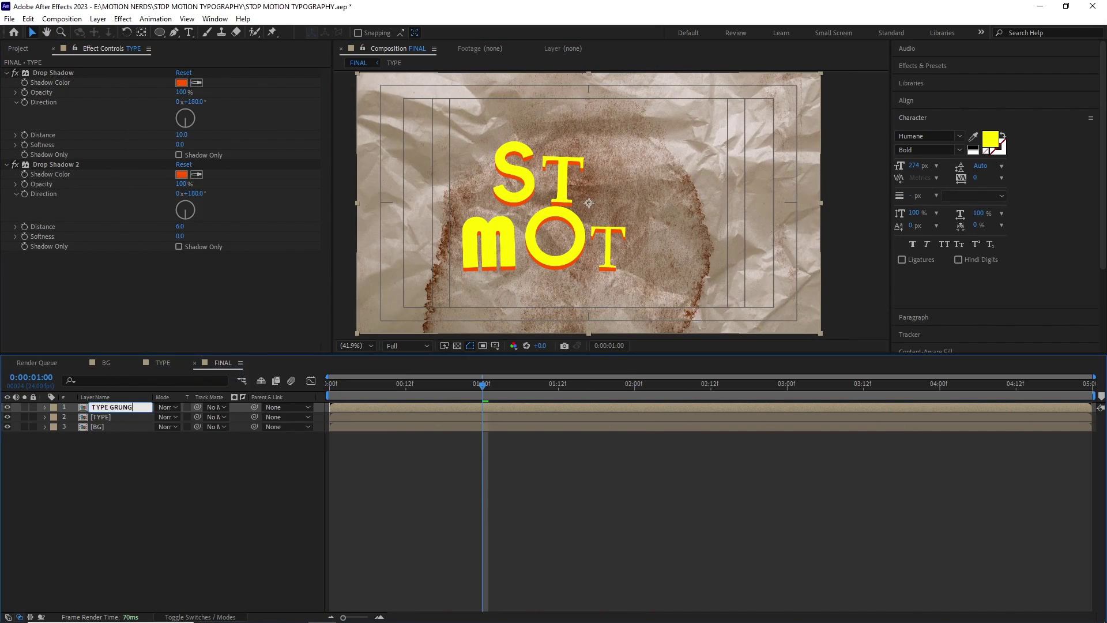
pyautogui.write('E')
pyautogui.press('Return')
# - Place the pexels-seamlesstextures-11255274.jpg texture above all layers and scale it to 40%
pyautogui.click(18, 48)
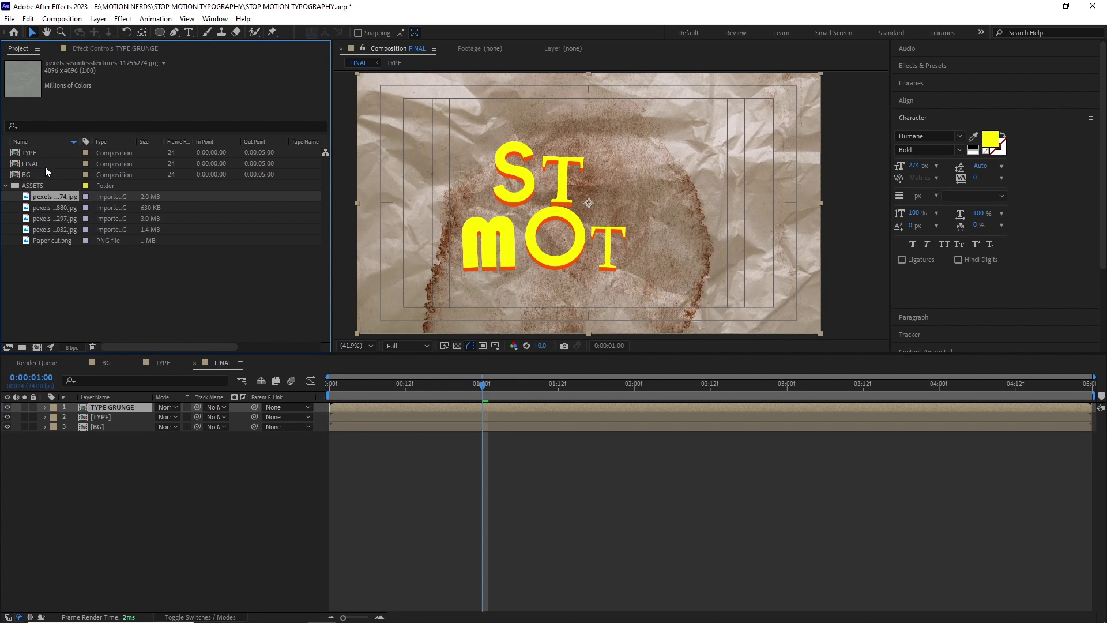
pyautogui.moveTo(144, 327); pyautogui.dragTo(106, 404)
pyautogui.press('s')
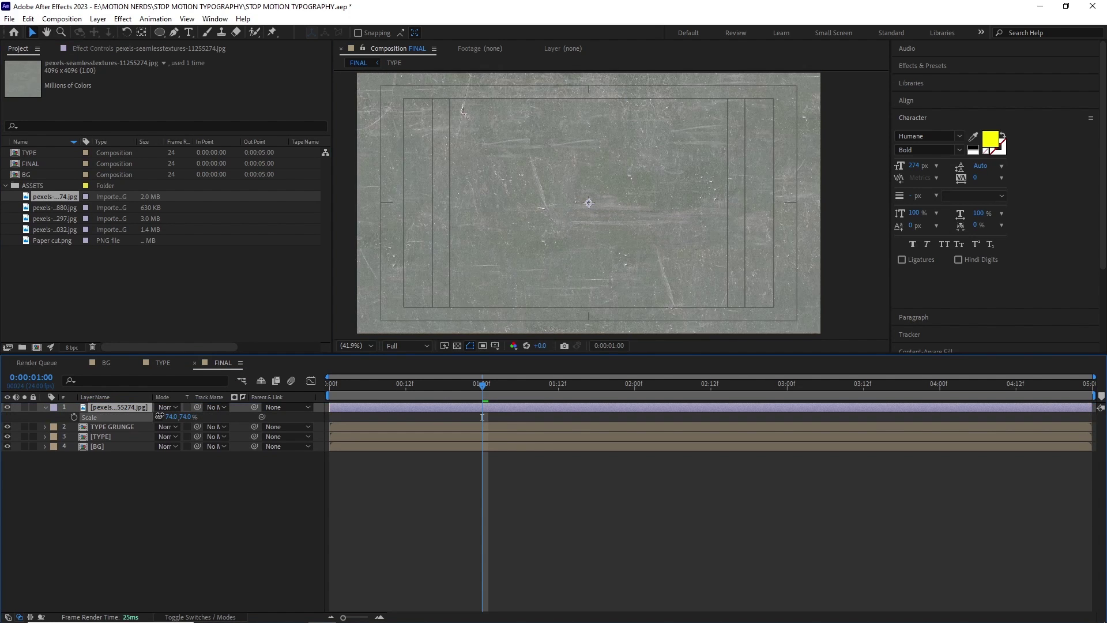
pyautogui.moveTo(175, 417); pyautogui.dragTo(141, 414)
# - Apply the Tint and Curves color-correction effects to the scratched texture layer
pyautogui.click(123, 19)
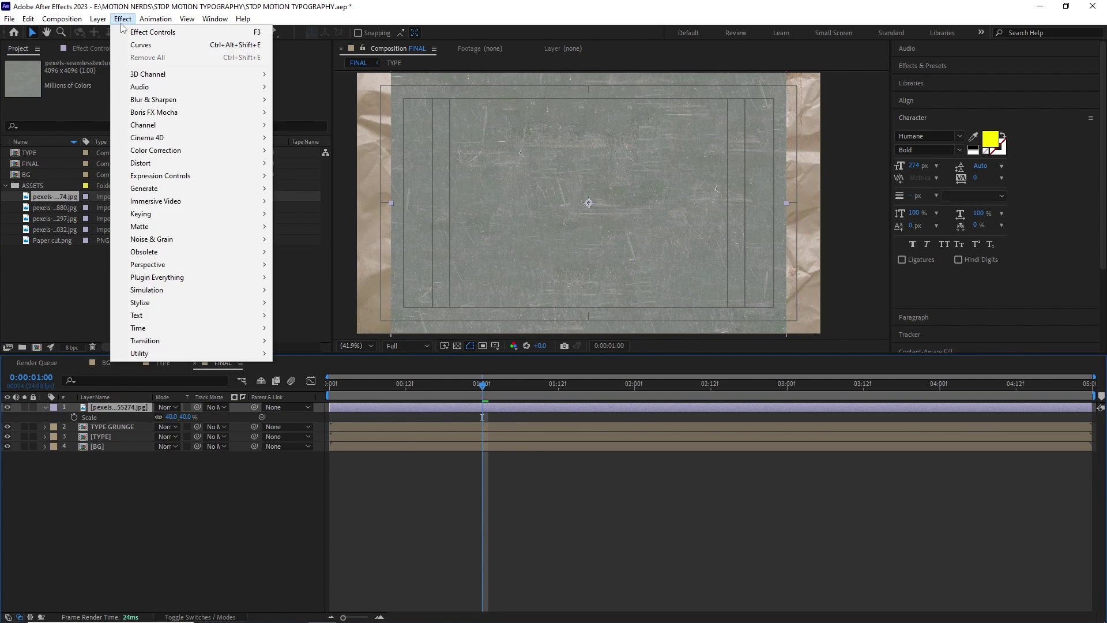
pyautogui.moveTo(168, 150)
pyautogui.click(311, 543)
pyautogui.click(114, 21)
pyautogui.moveTo(214, 150)
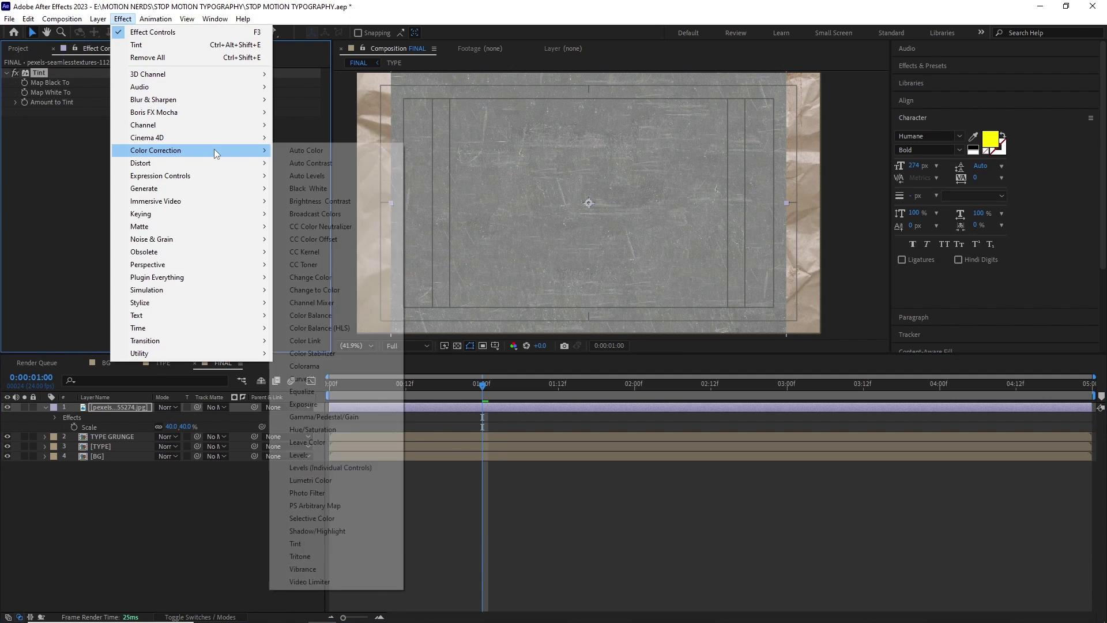
pyautogui.click(336, 351)
# - Use TYPE GRUNGE as the texture layer's track matte and set the texture's blending mode to Multiply
pyautogui.click(201, 412)
pyautogui.moveTo(198, 407); pyautogui.dragTo(122, 438)
pyautogui.click(167, 407)
pyautogui.click(215, 171)
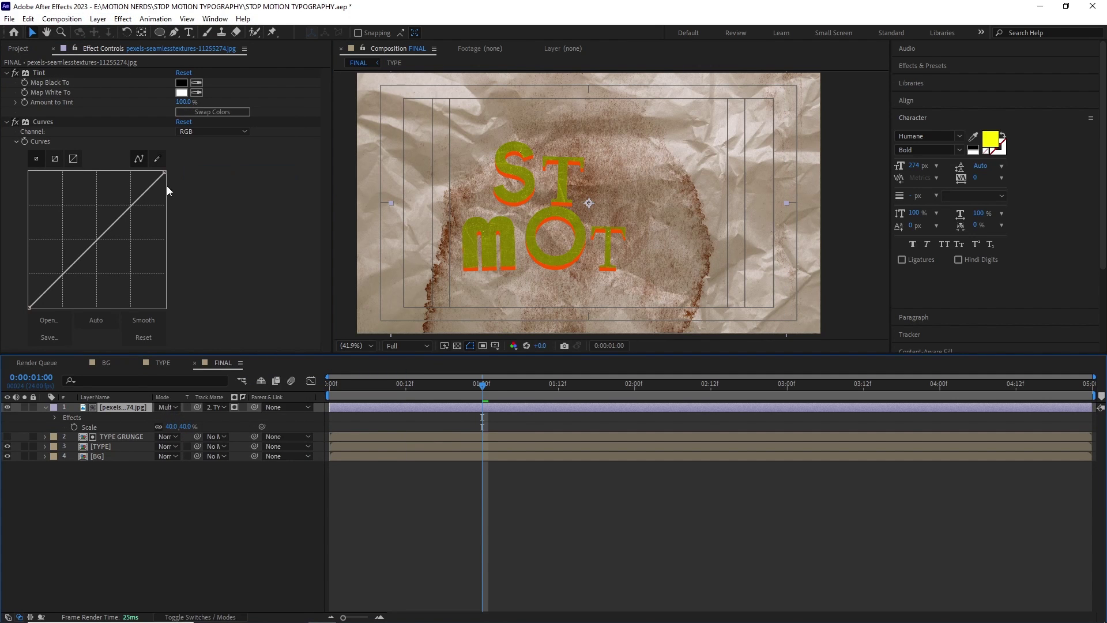
# - Pull the ends of the texture's RGB curve inward to form a near-vertical, high-contrast curve
pyautogui.moveTo(165, 173); pyautogui.dragTo(110, 172)
pyautogui.moveTo(31, 311); pyautogui.dragTo(90, 310)
pyautogui.moveTo(111, 172); pyautogui.dragTo(92, 168)
# - Preview the grunge-textured lettering from near the start of the FINAL composition
pyautogui.moveTo(482, 384); pyautogui.dragTo(334, 396)
pyautogui.click(463, 298)
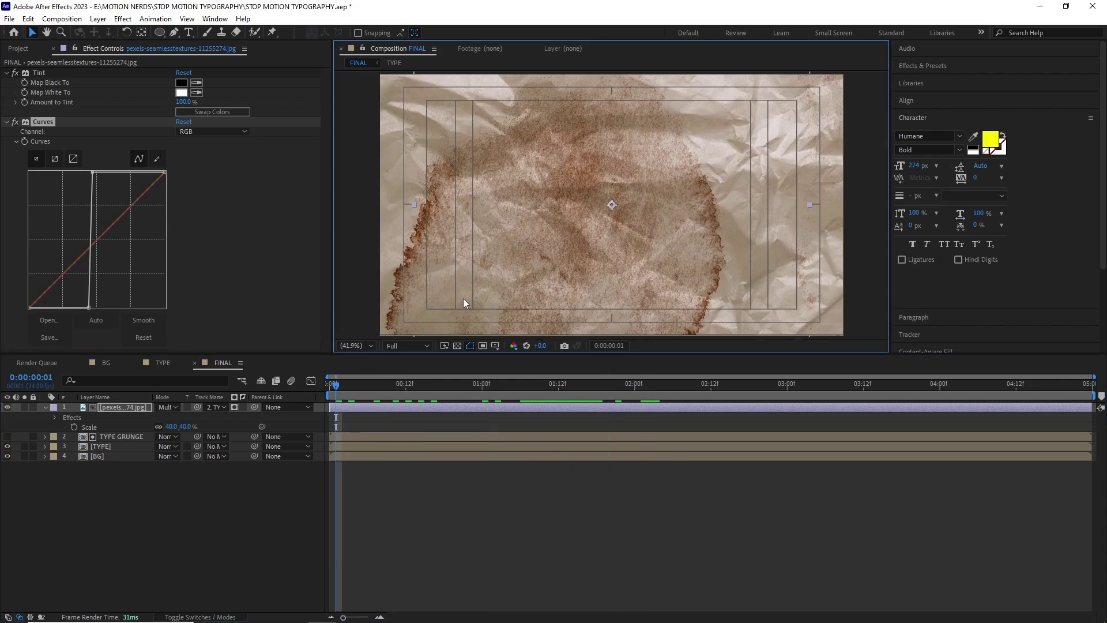
pyautogui.press('space')
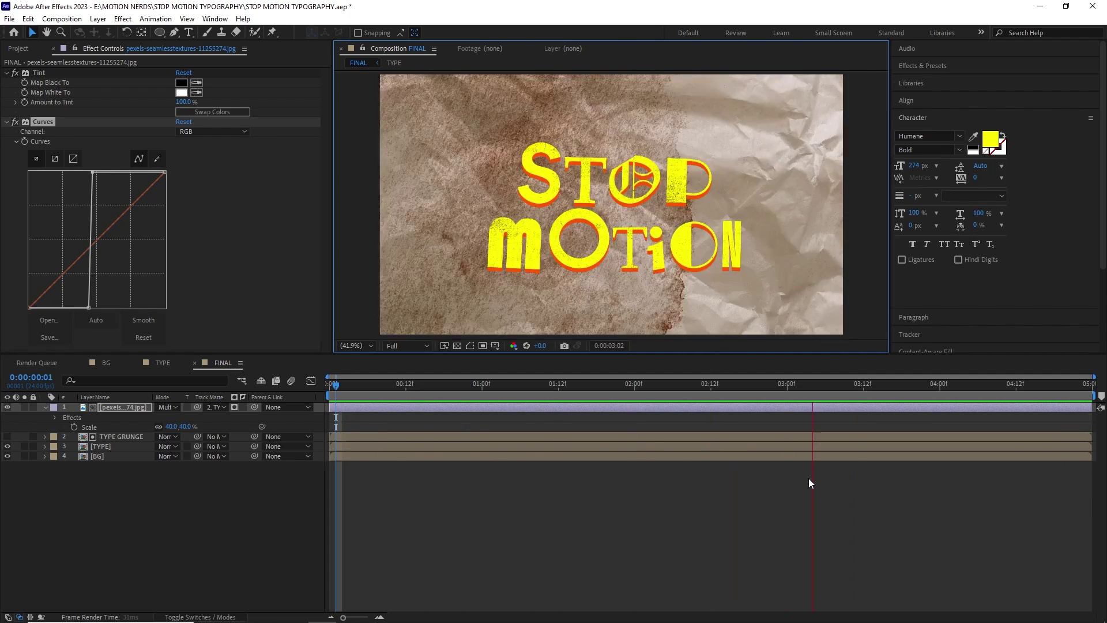
pyautogui.press('space')
# - Duplicate the TYPE layer and rename the lower copy TYPE SHADOW
pyautogui.click(45, 408)
pyautogui.click(110, 428)
pyautogui.hotkey('ctrl', 'd')
pyautogui.click(113, 437)
pyautogui.rightClick(113, 436)
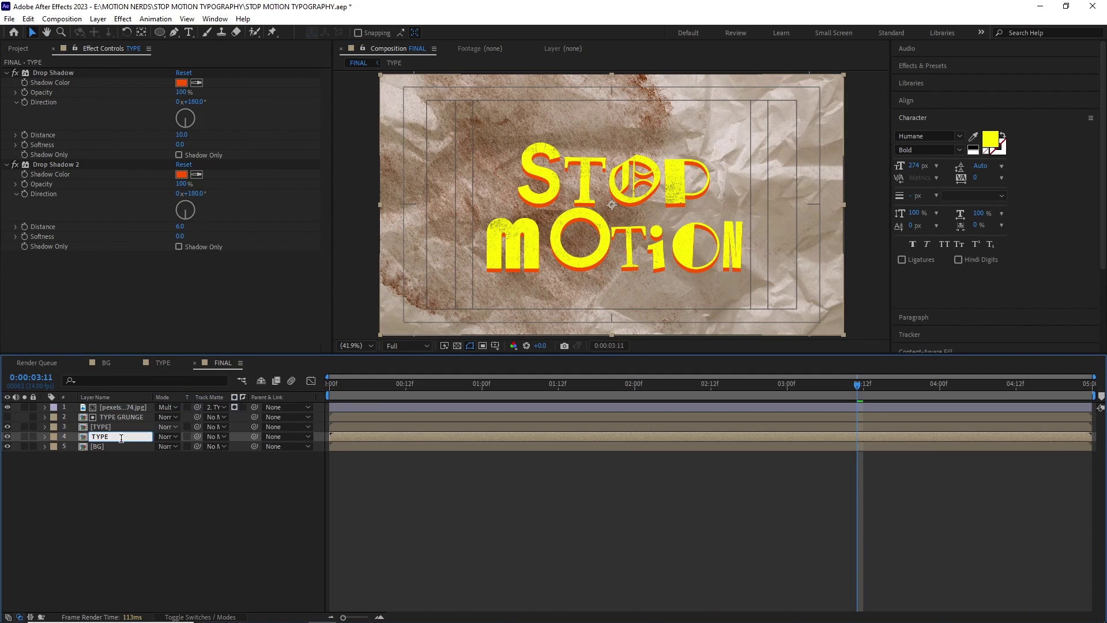
# - Make both TYPE SHADOW drop shadows near-black, with softness 40 on the first and 80 on the second
pyautogui.click(181, 82)
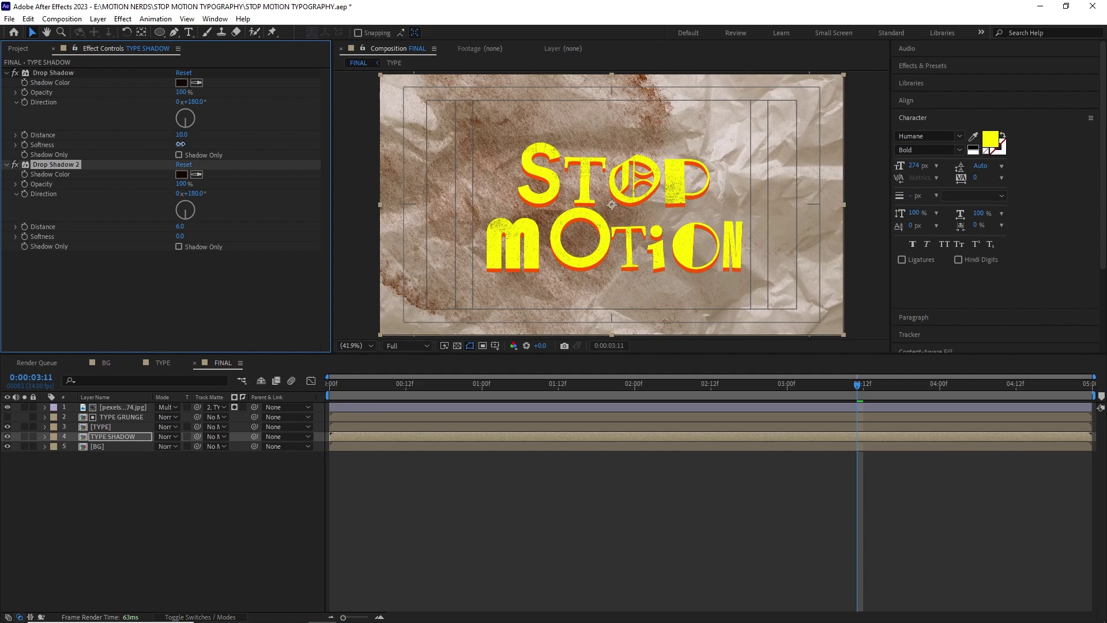
pyautogui.moveTo(180, 143); pyautogui.dragTo(199, 144)
pyautogui.moveTo(180, 236); pyautogui.dragTo(236, 233)
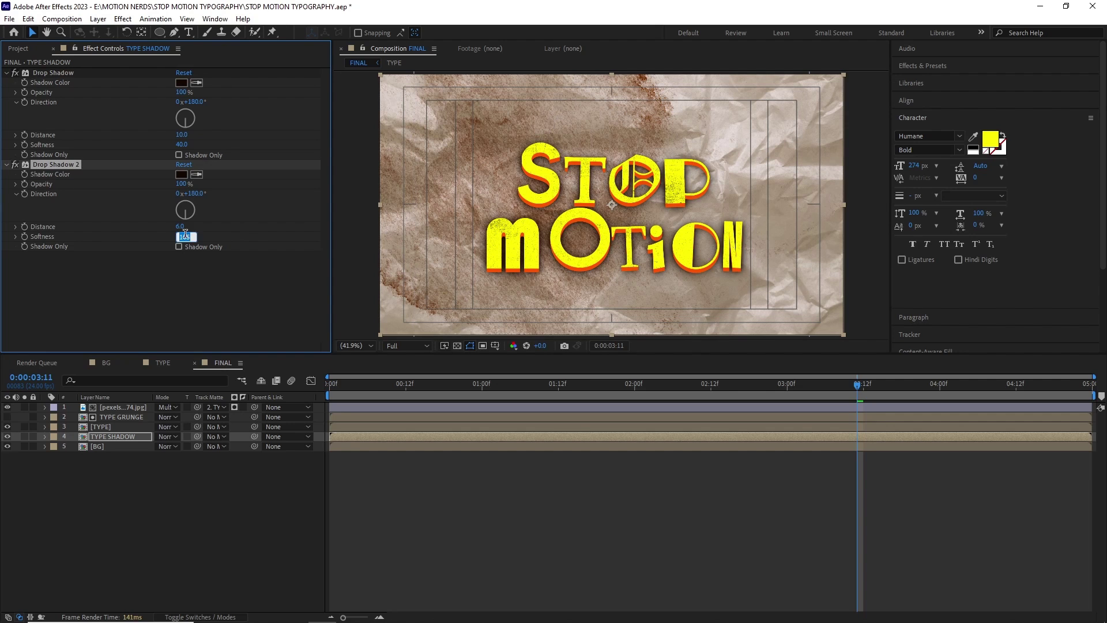
# - Set the distance of TYPE SHADOW's first drop shadow to 23 and the second to 30
pyautogui.moveTo(181, 135); pyautogui.dragTo(189, 135)
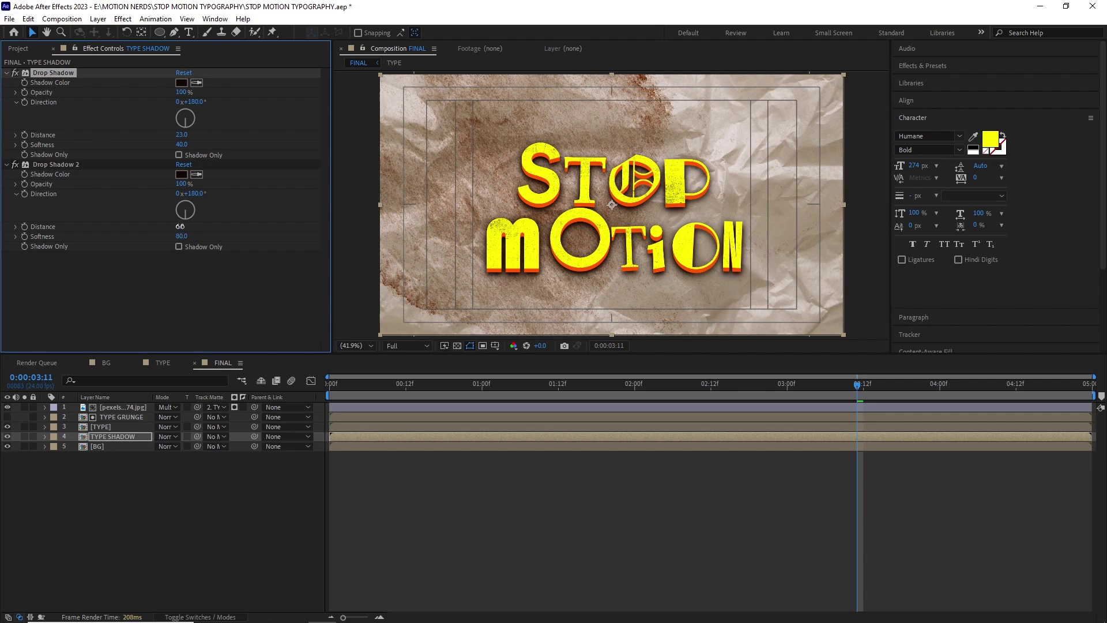
pyautogui.moveTo(180, 226); pyautogui.dragTo(189, 268)
pyautogui.moveTo(182, 228); pyautogui.dragTo(183, 231)
pyautogui.write('30')
pyautogui.press('Return')
# - Preview the lettering with its soft dark shadow from the start of the composition
pyautogui.click(570, 489)
pyautogui.moveTo(856, 389); pyautogui.dragTo(317, 410)
pyautogui.press('space')
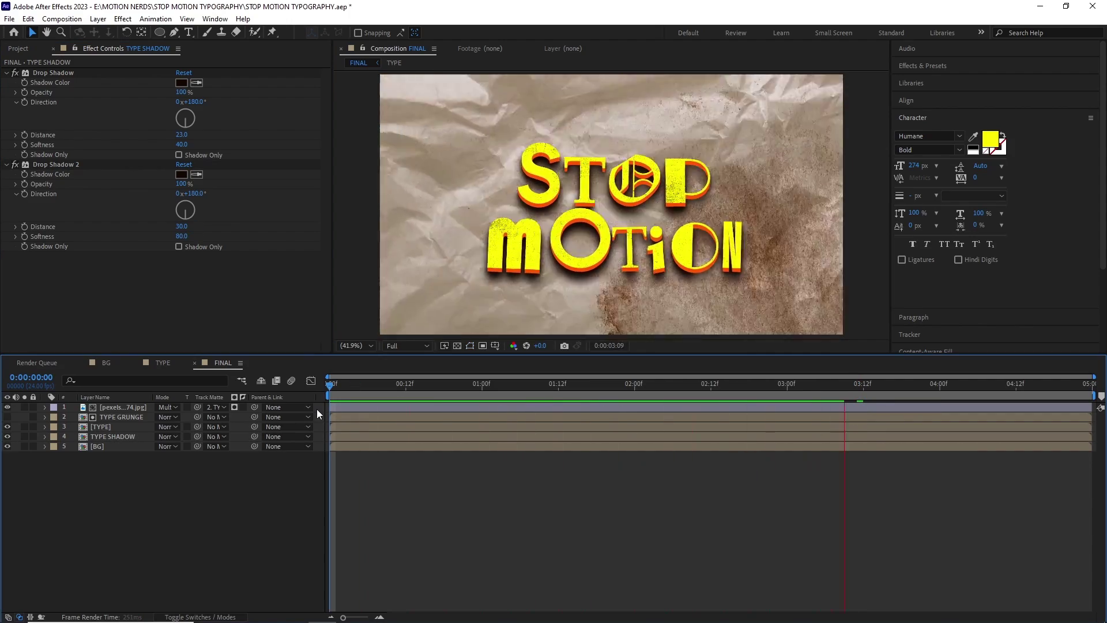
# - Create a shape layer with an unfilled, salmon-stroked circle centered in the frame, and set its blending mode to Multiply
pyautogui.click(98, 19)
pyautogui.moveTo(257, 35)
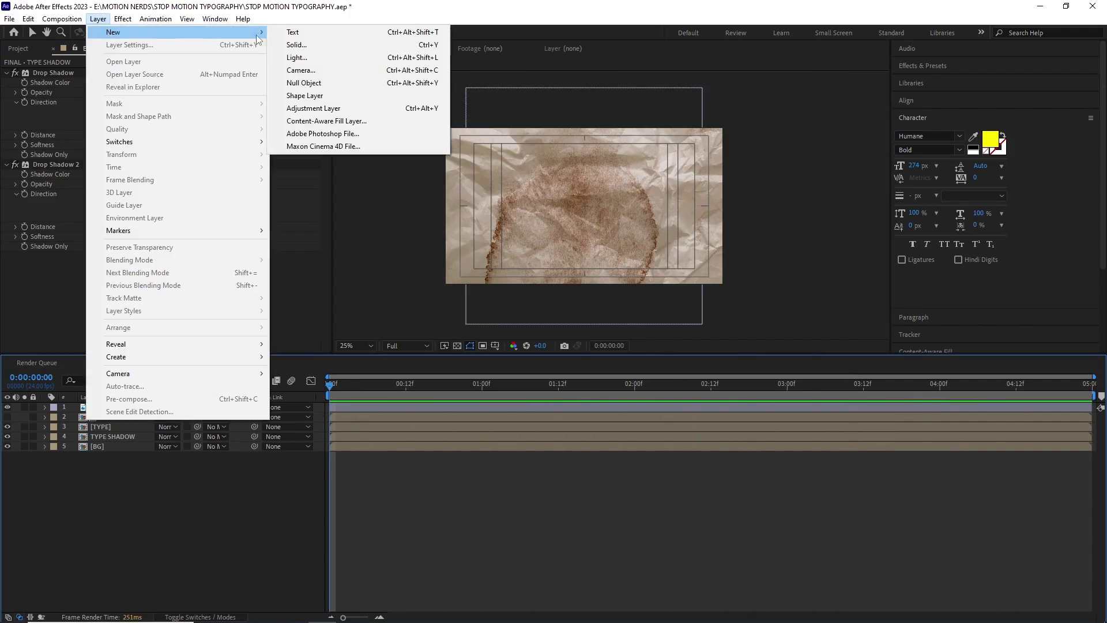
pyautogui.click(305, 96)
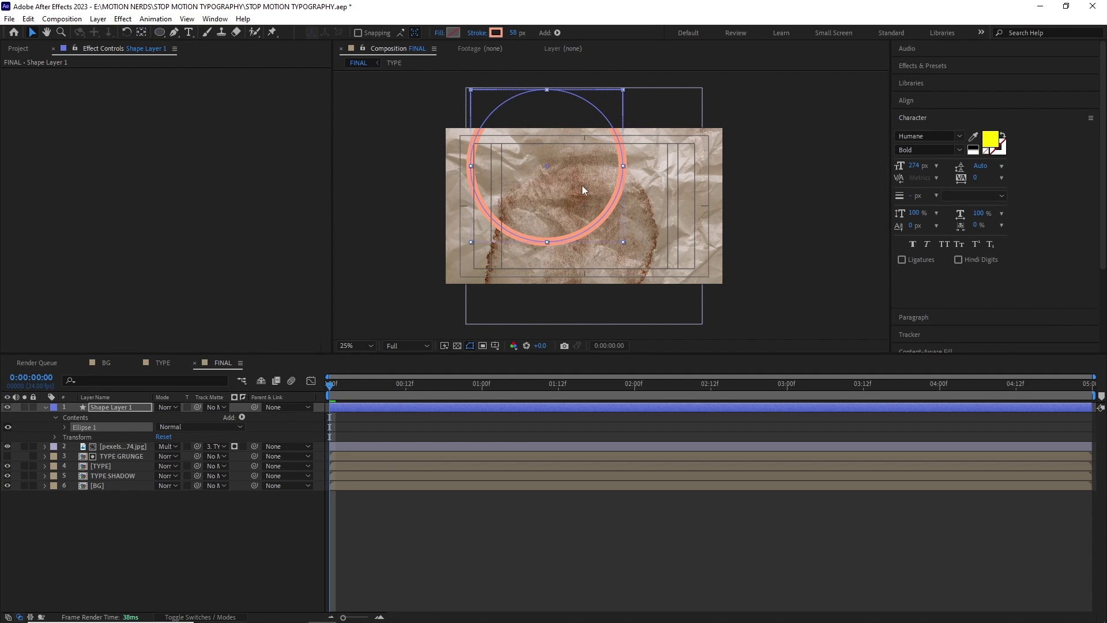
pyautogui.moveTo(583, 185); pyautogui.dragTo(618, 224)
pyautogui.click(174, 407)
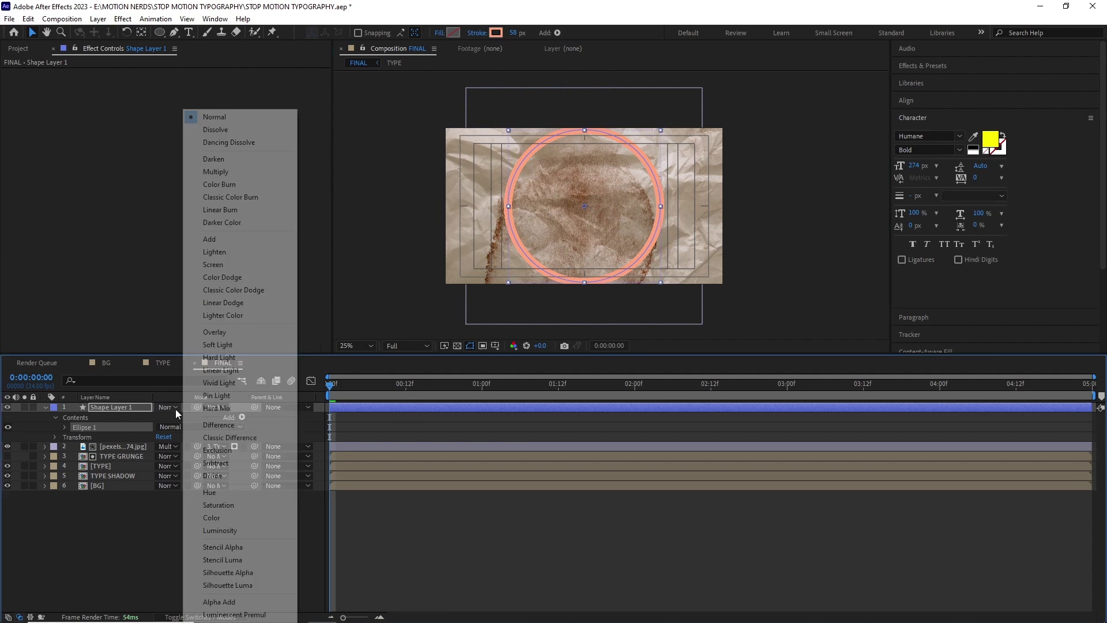
pyautogui.click(230, 185)
# - Turn the circle's stroke into dashes with a Round Cap and a dash length of 140
pyautogui.click(65, 428)
pyautogui.click(75, 447)
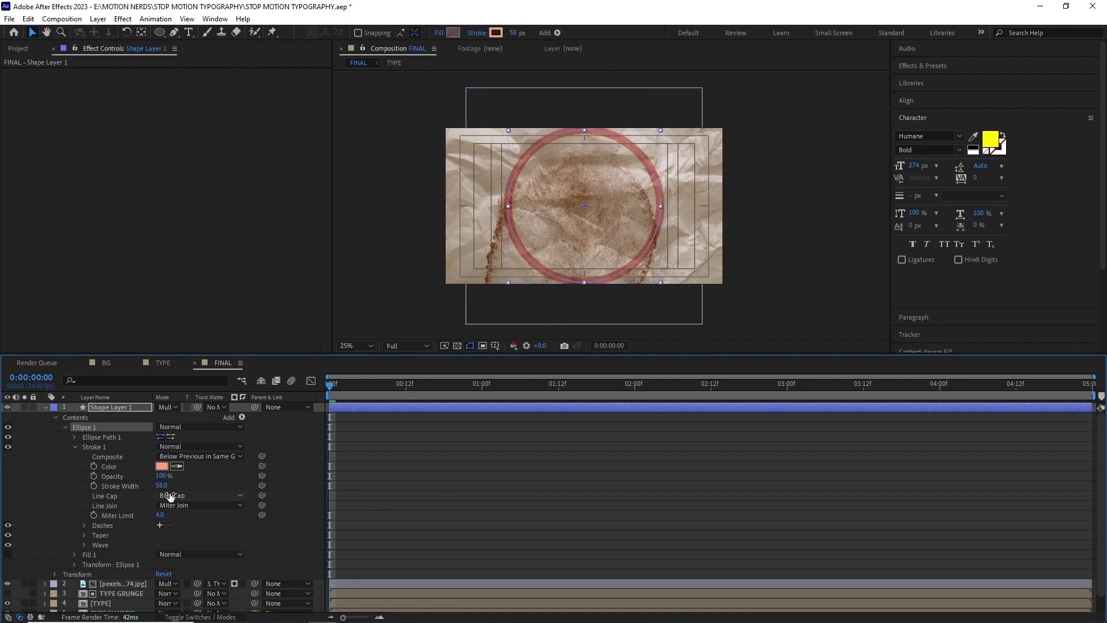
pyautogui.click(160, 525)
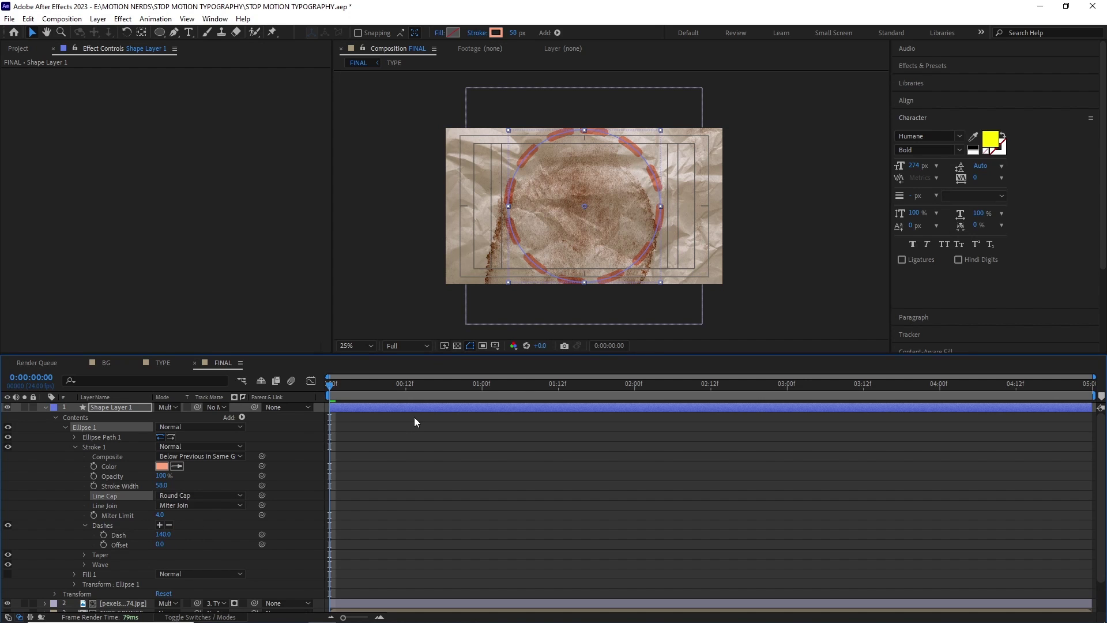
# - Apply the Roughen Edges effect to the dashed circle's shape layer
pyautogui.click(123, 19)
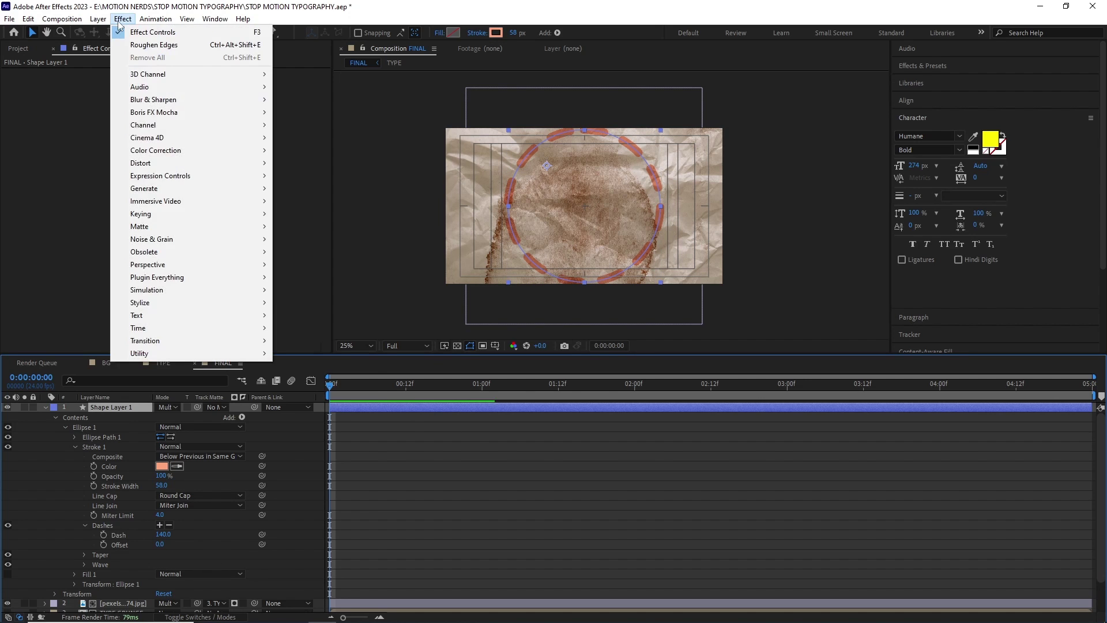
pyautogui.moveTo(267, 304)
pyautogui.click(345, 562)
pyautogui.scroll(4, 675, 240)
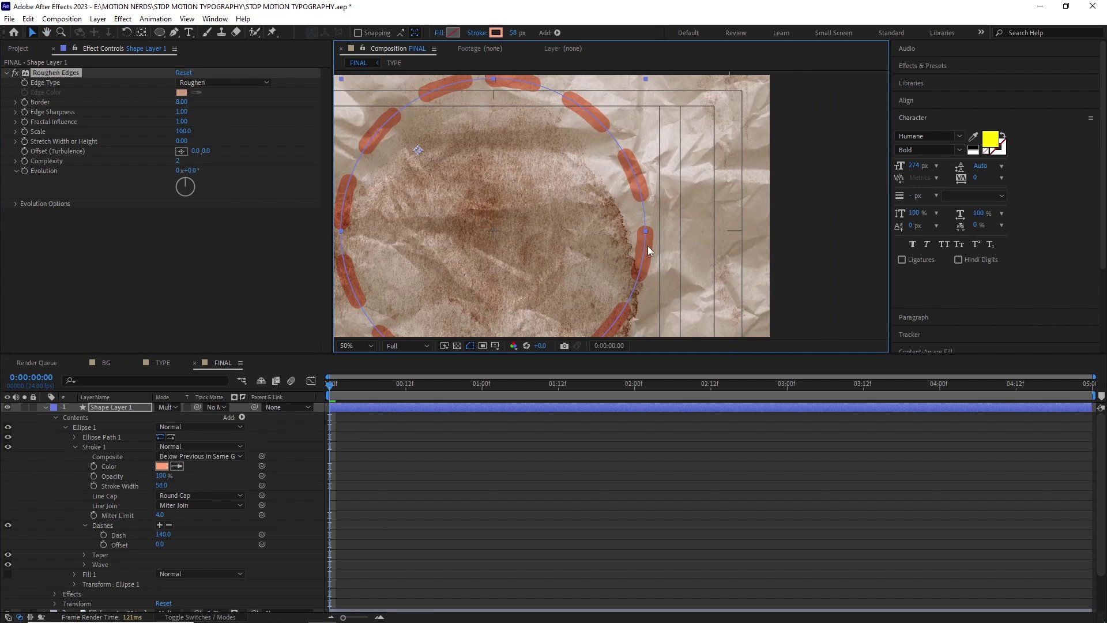
# - Center the dashed circle layer's anchor point on the circle and drive its rotation with the expression time*50
pyautogui.click(354, 345)
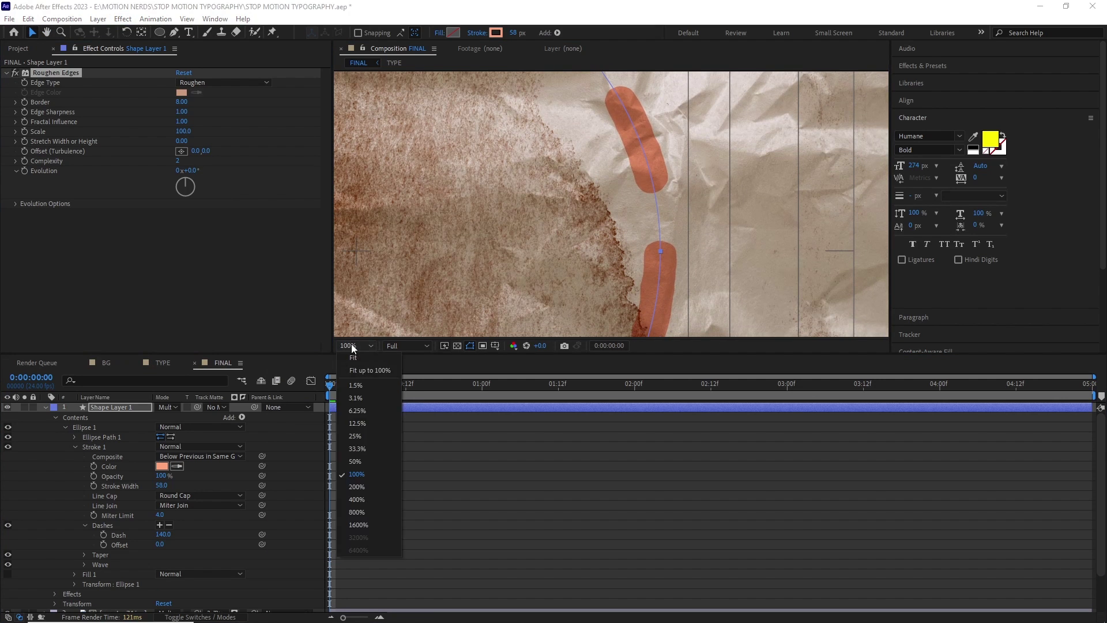
pyautogui.click(369, 367)
pyautogui.click(125, 407)
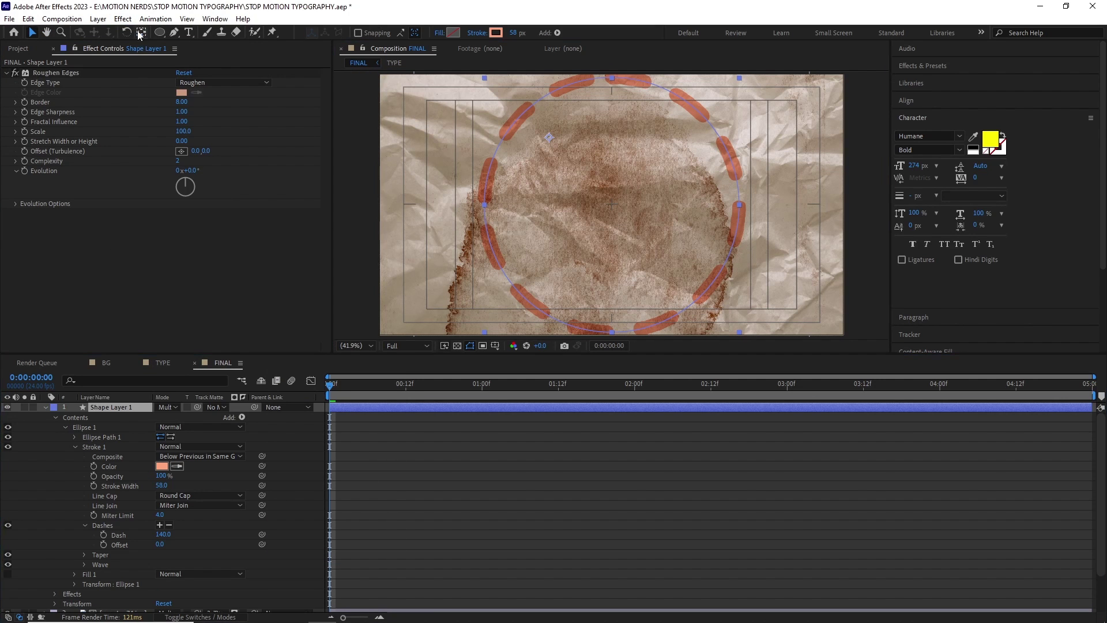
pyautogui.press('r')
pyautogui.hotkey('alt', 'shift', '=')
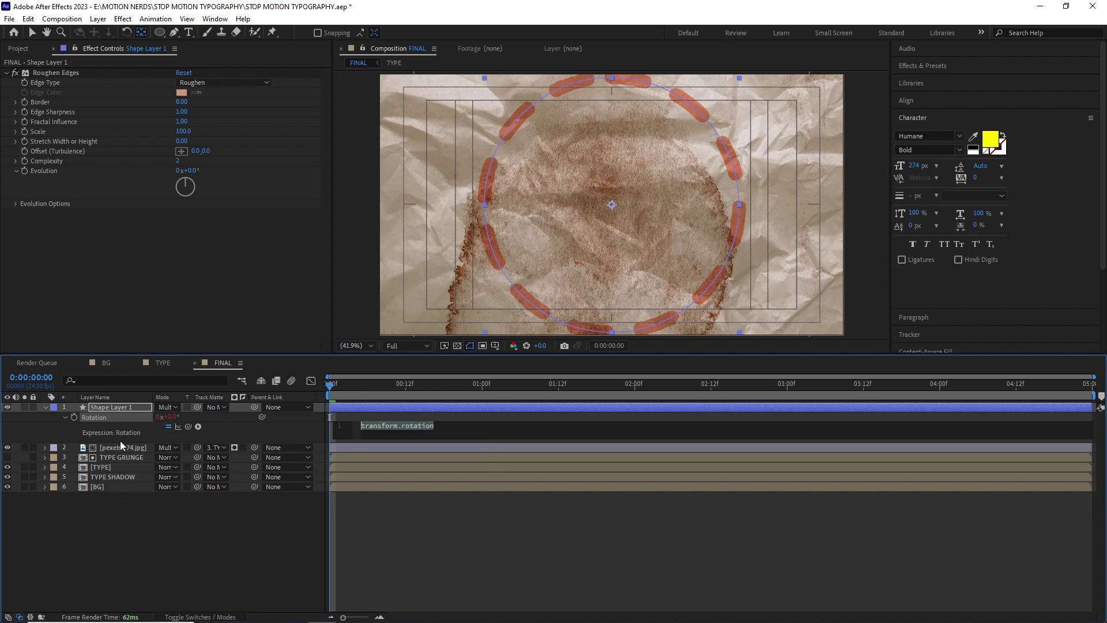
pyautogui.write('time*50')
pyautogui.click(446, 516)
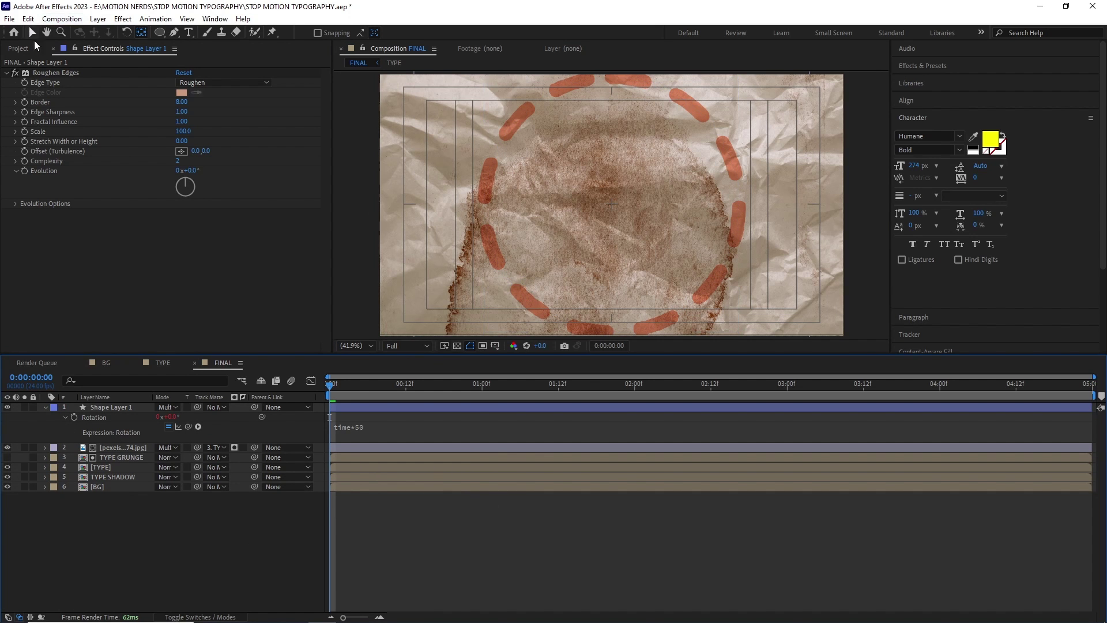
# - Preview the rotating dashed circle behind the STOP MOTION lettering from the start of the composition
pyautogui.scroll(-2, 462, 271)
pyautogui.press('space')
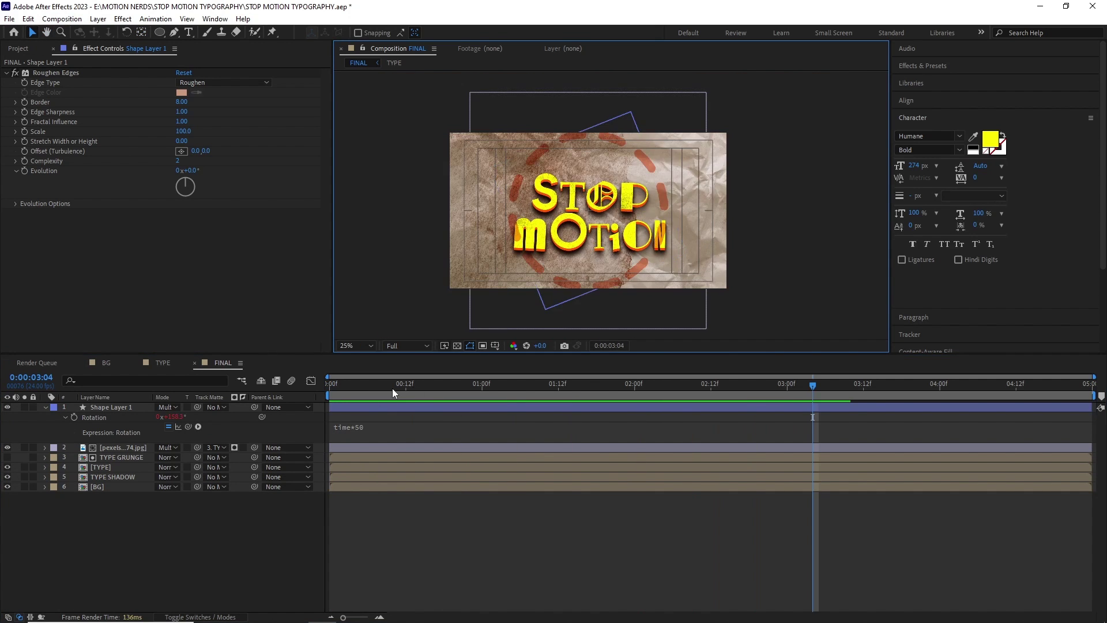
pyautogui.moveTo(813, 385); pyautogui.dragTo(325, 409)
pyautogui.press('space')
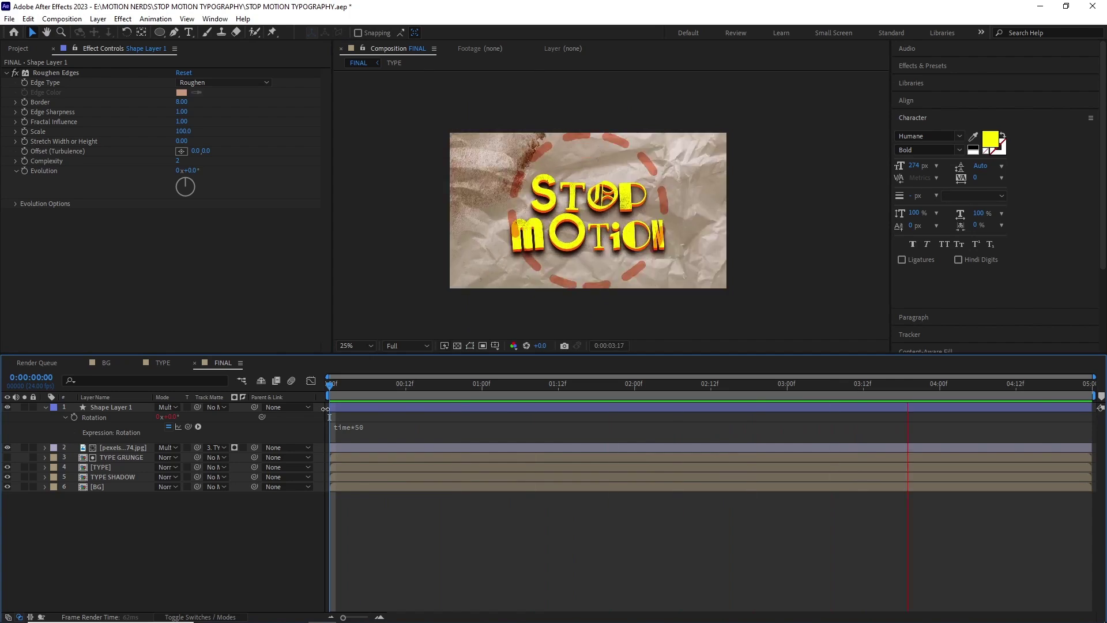
pyautogui.press('space')
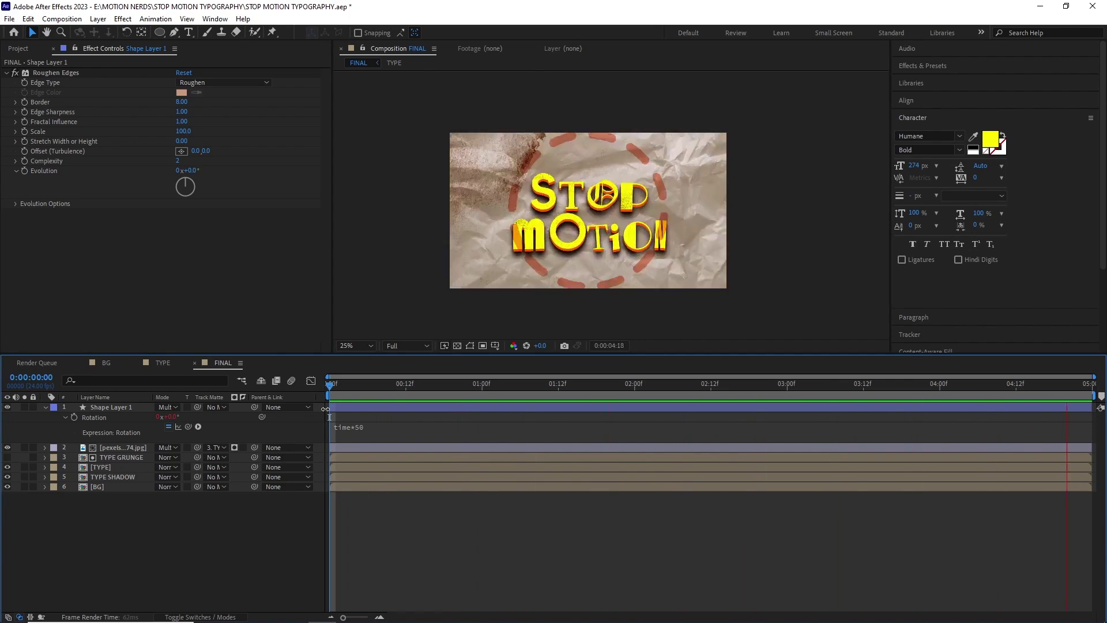
# - Add Trim Paths to the dashed circle and keyframe its End from 0% at the start to 100% at 1 second
pyautogui.moveTo(465, 385); pyautogui.dragTo(323, 389)
pyautogui.click(115, 408)
pyautogui.doubleClick(45, 408)
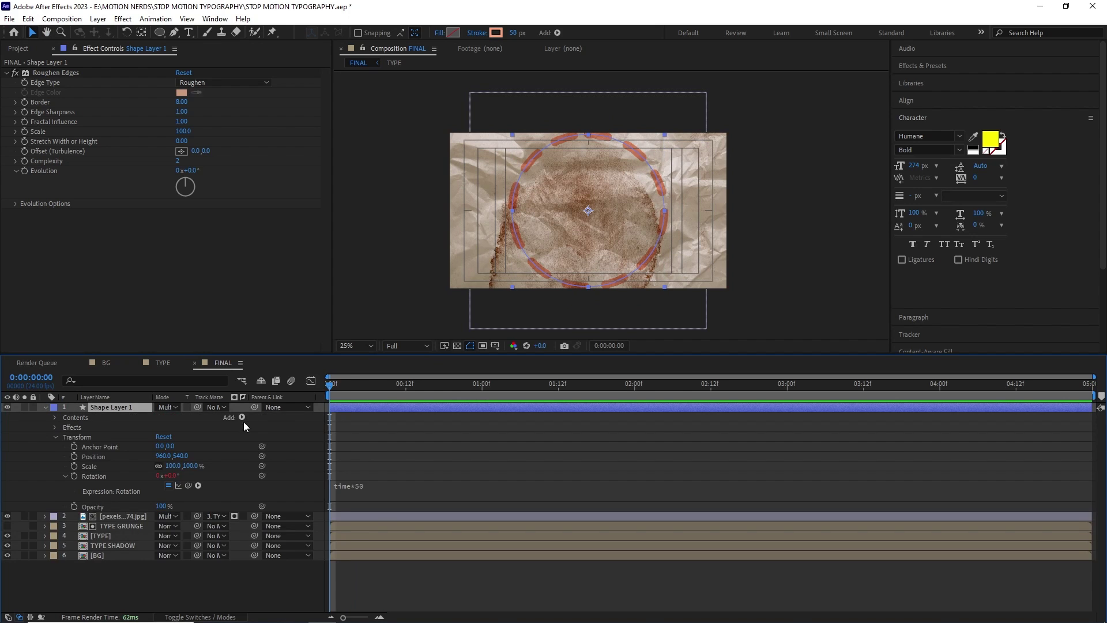
pyautogui.click(242, 417)
pyautogui.click(352, 355)
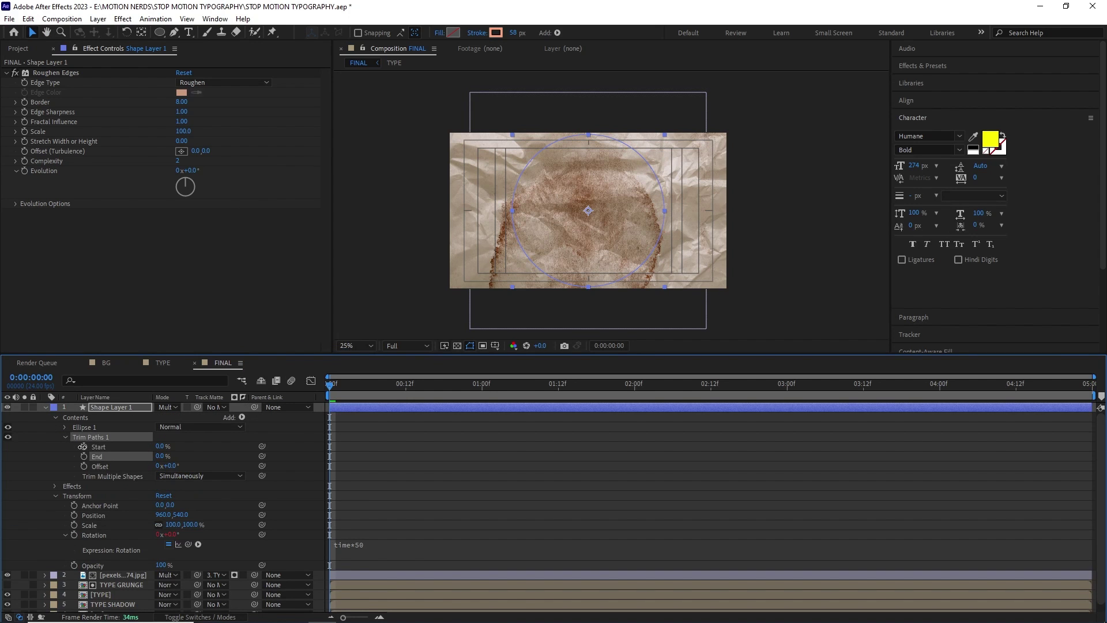
pyautogui.moveTo(369, 386); pyautogui.dragTo(482, 388)
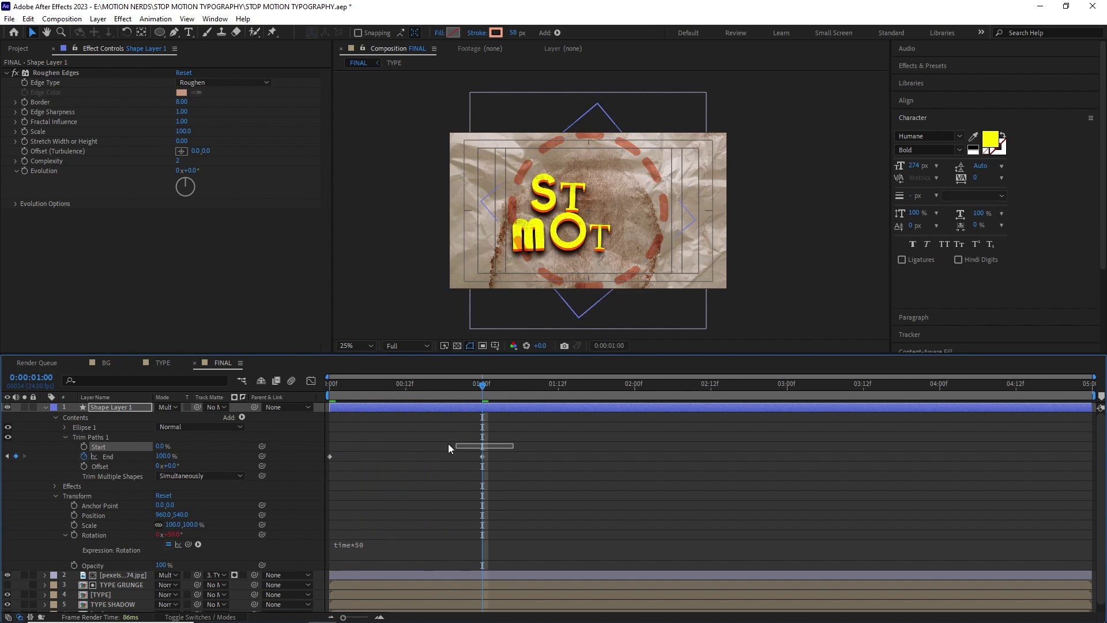
# - Preview the reveal of the two dashed circles Circle1 and Circle2 from the start of the composition
pyautogui.moveTo(368, 389)
pyautogui.mouseDown()
pyautogui.moveTo(406, 403)
pyautogui.moveTo(367, 398)
pyautogui.mouseUp()
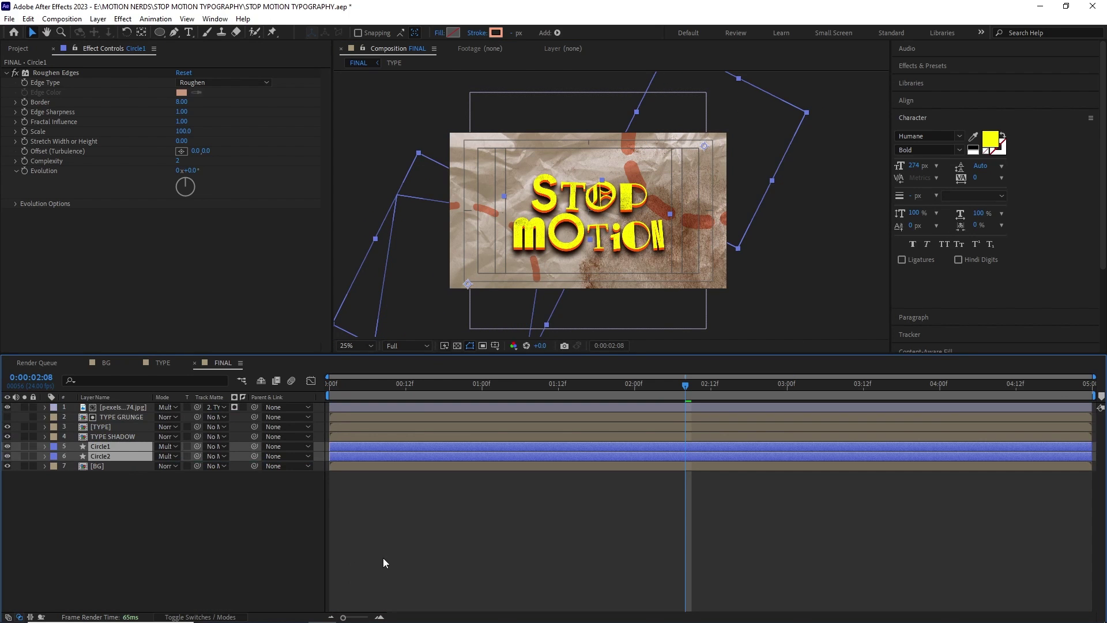
pyautogui.moveTo(541, 390); pyautogui.dragTo(283, 409)
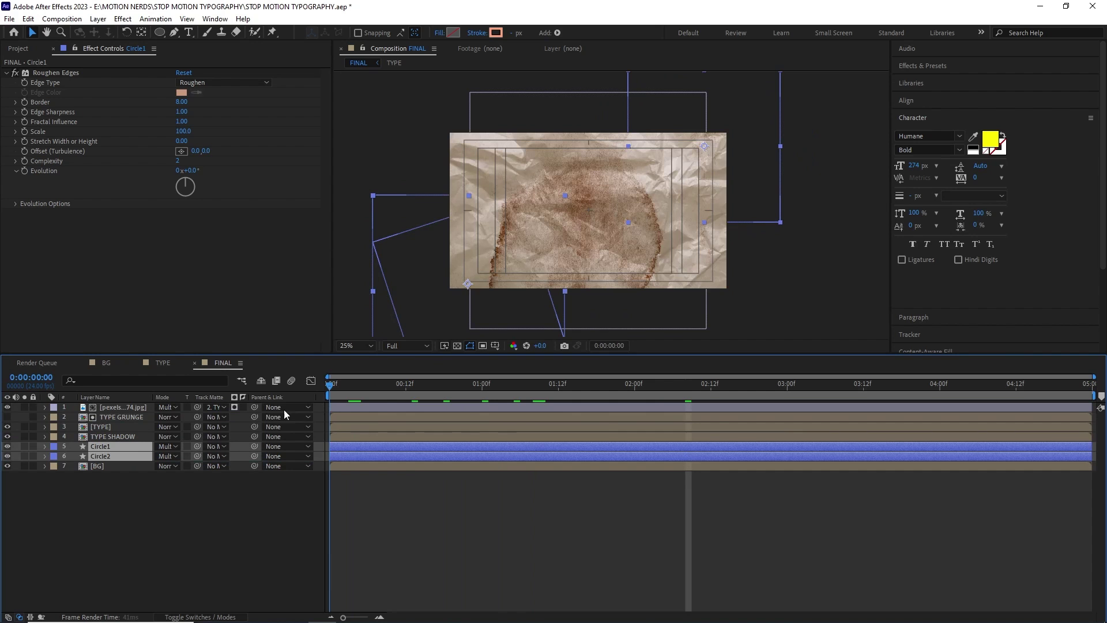
pyautogui.press('space')
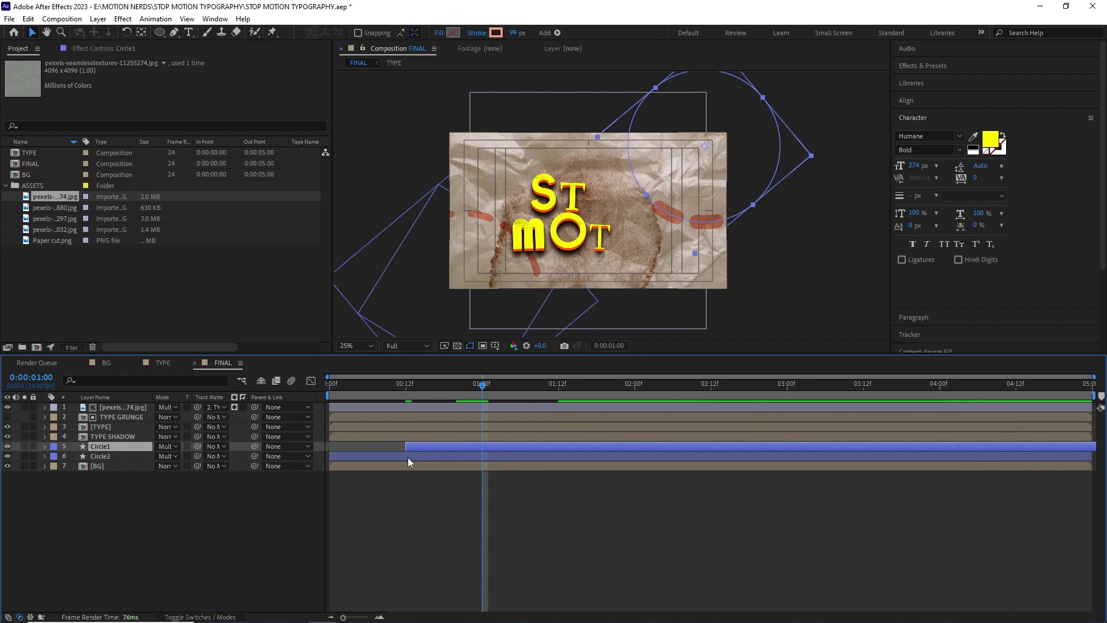
# - Offset the Circle2 layer to start at 1 second and preview the staggered circles
pyautogui.moveTo(407, 456); pyautogui.dragTo(561, 464)
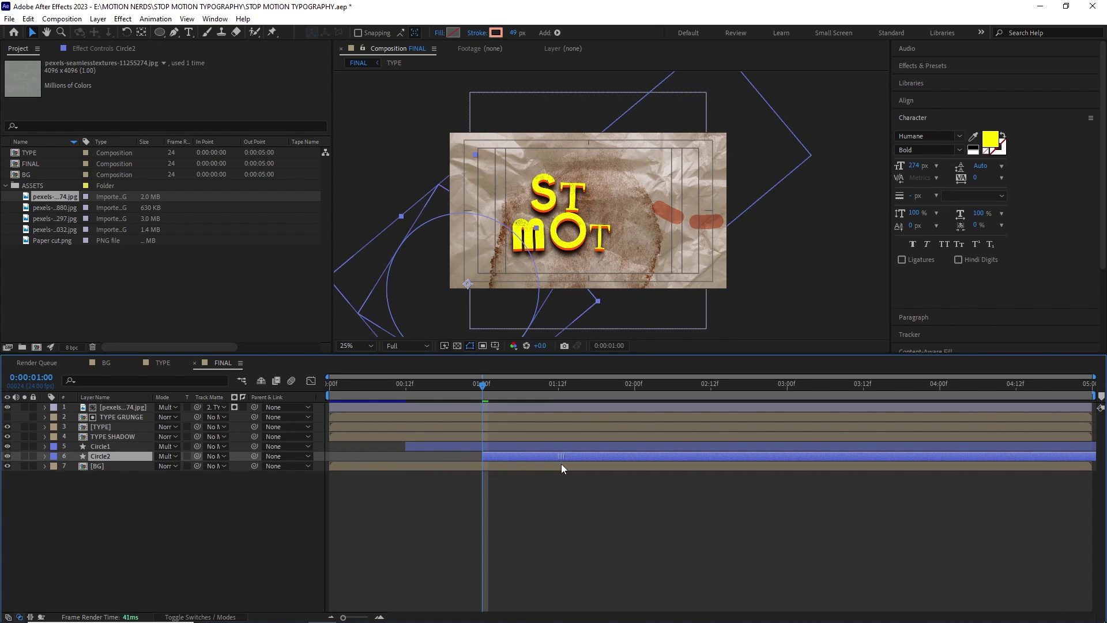
pyautogui.press('space')
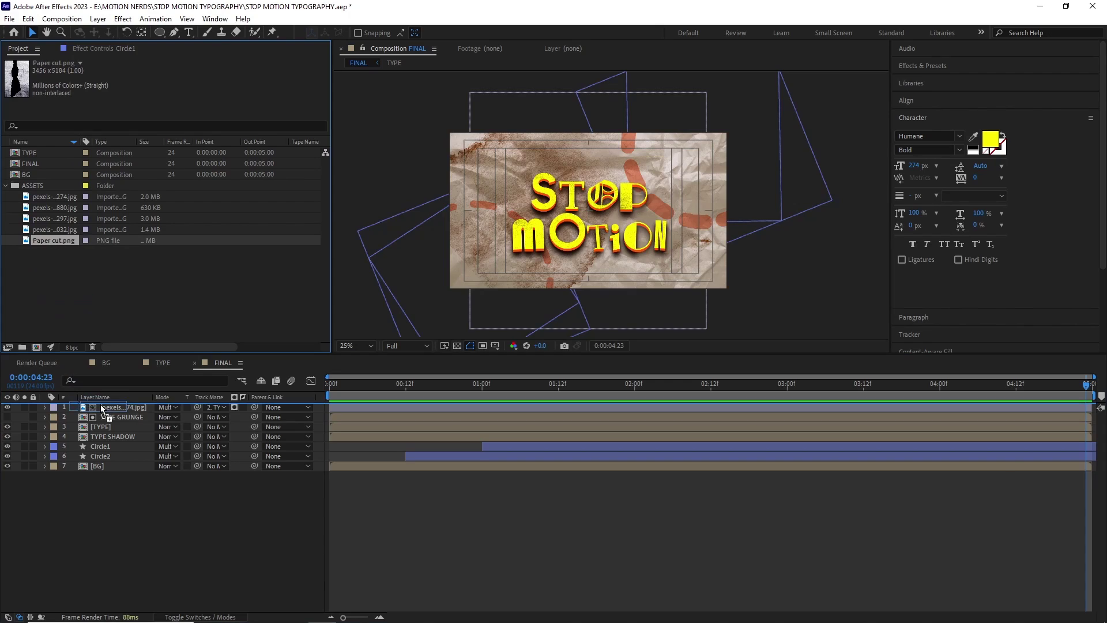
# - Place Paper cut.png at the top of the layer stack, rotate it to 90°, and scale it to 39%
pyautogui.press('r')
pyautogui.click(172, 416)
pyautogui.write('90')
pyautogui.press('Return')
pyautogui.press('s')
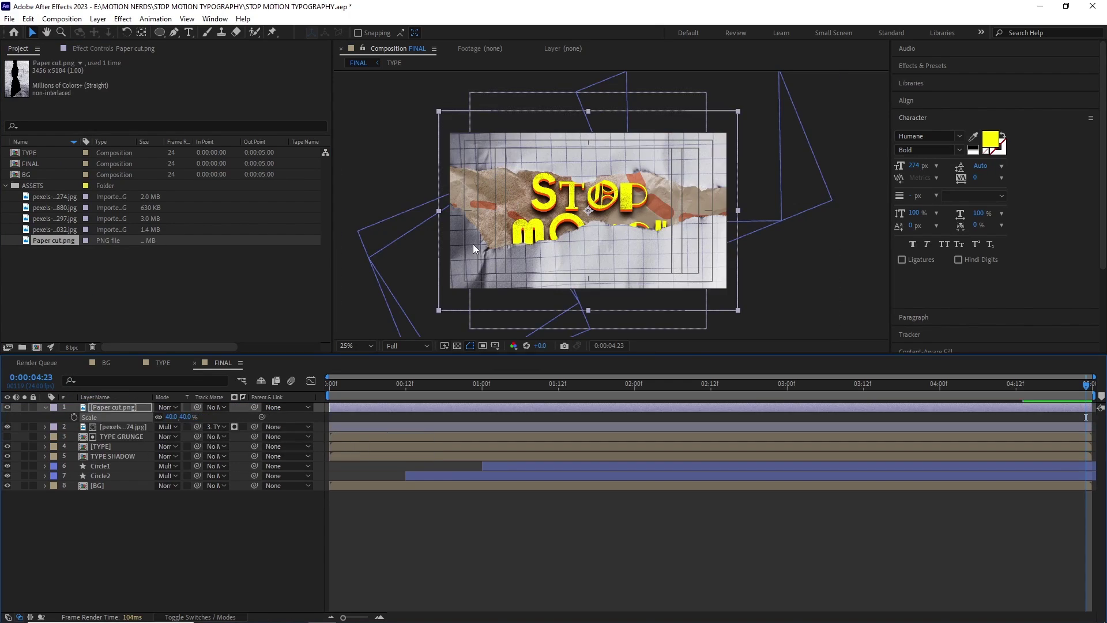
pyautogui.moveTo(191, 416); pyautogui.dragTo(185, 416)
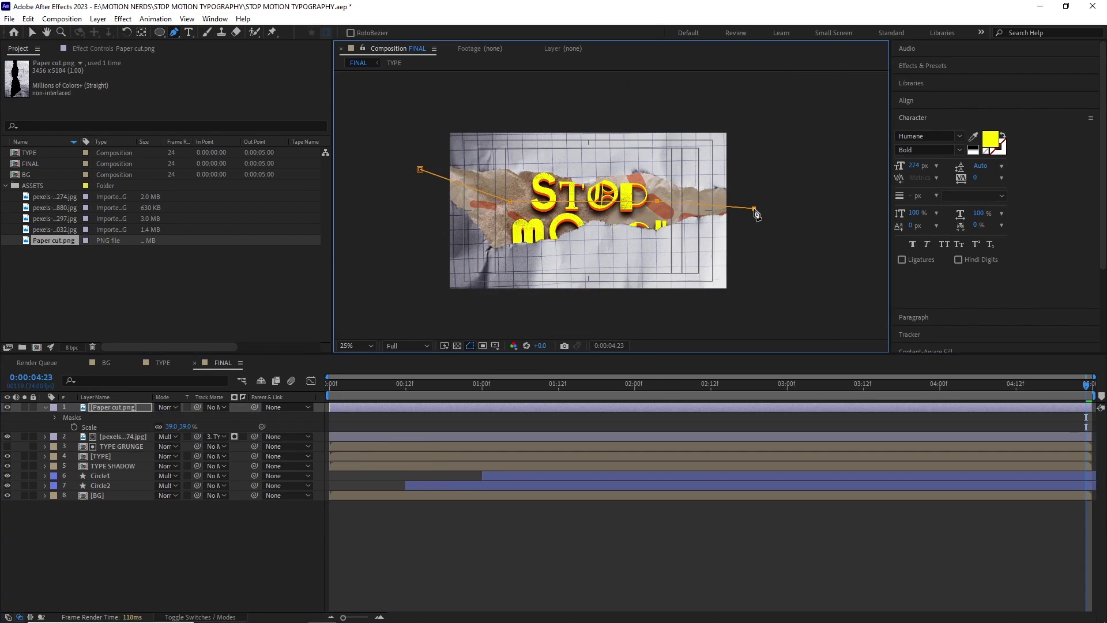
# - Close the pen mask on the Paper cut layer around its upper torn piece, extending beyond the frame edges
pyautogui.click(750, 93)
pyautogui.click(440, 93)
pyautogui.click(420, 169)
pyautogui.click(32, 34)
# - Keyframe the upper torn paper's position from above the frame at 1 second to Y 451 at 2 seconds
pyautogui.moveTo(718, 386); pyautogui.dragTo(483, 413)
pyautogui.press('p')
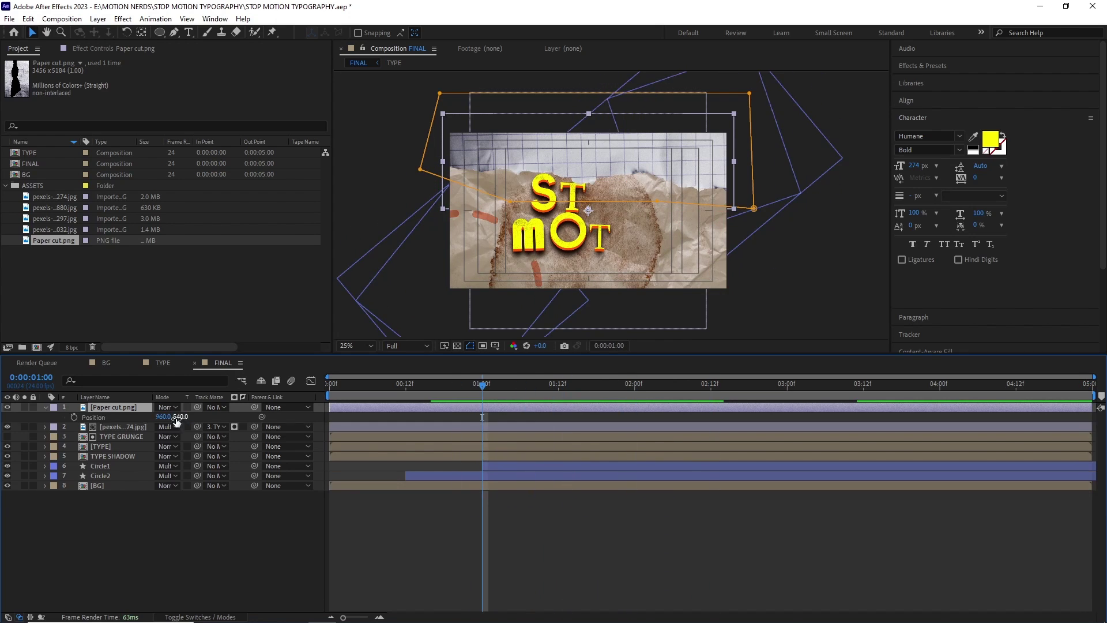
pyautogui.click(74, 417)
pyautogui.moveTo(179, 417); pyautogui.dragTo(142, 417)
pyautogui.moveTo(482, 385); pyautogui.dragTo(634, 388)
pyautogui.moveTo(181, 417); pyautogui.dragTo(567, 388)
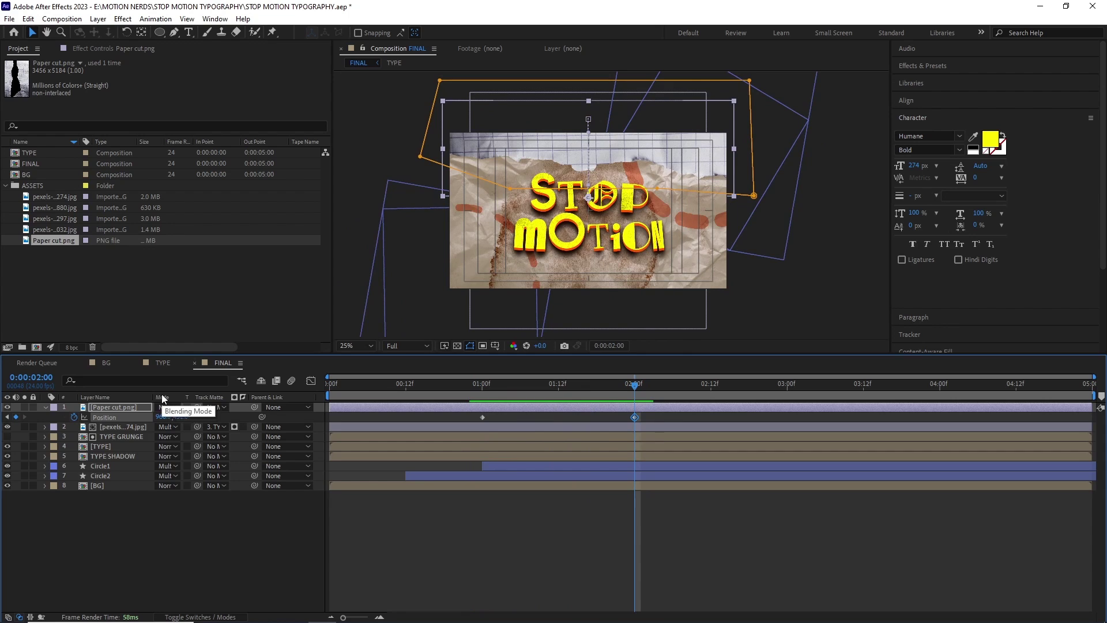
# - Copy the Curves correction from the BG composition to the torn paper and give it a soft black Drop Shadow with direction 94°
pyautogui.click(106, 363)
pyautogui.click(209, 365)
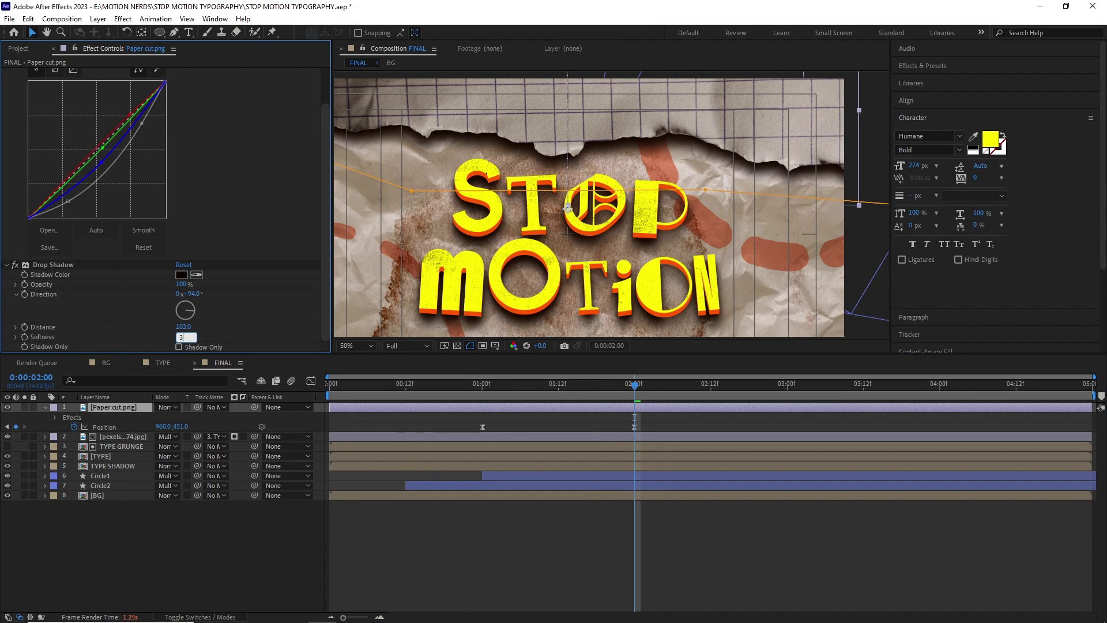
pyautogui.press('Return')
pyautogui.scroll(-2, 571, 255)
pyautogui.moveTo(569, 240); pyautogui.dragTo(555, 233)
pyautogui.moveTo(635, 386); pyautogui.dragTo(614, 407)
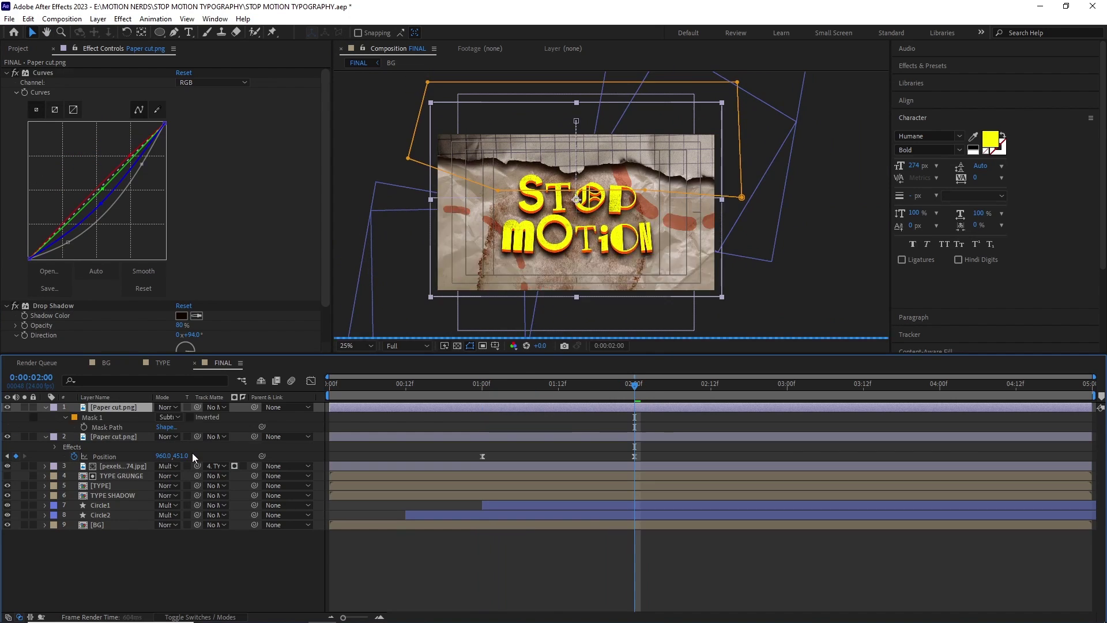
# - Place the lower torn paper at Y 806 at 2 seconds and set its shadow to 100% opacity, 270° direction, 61 distance and 300 softness
pyautogui.press('p')
pyautogui.moveTo(183, 417); pyautogui.dragTo(203, 418)
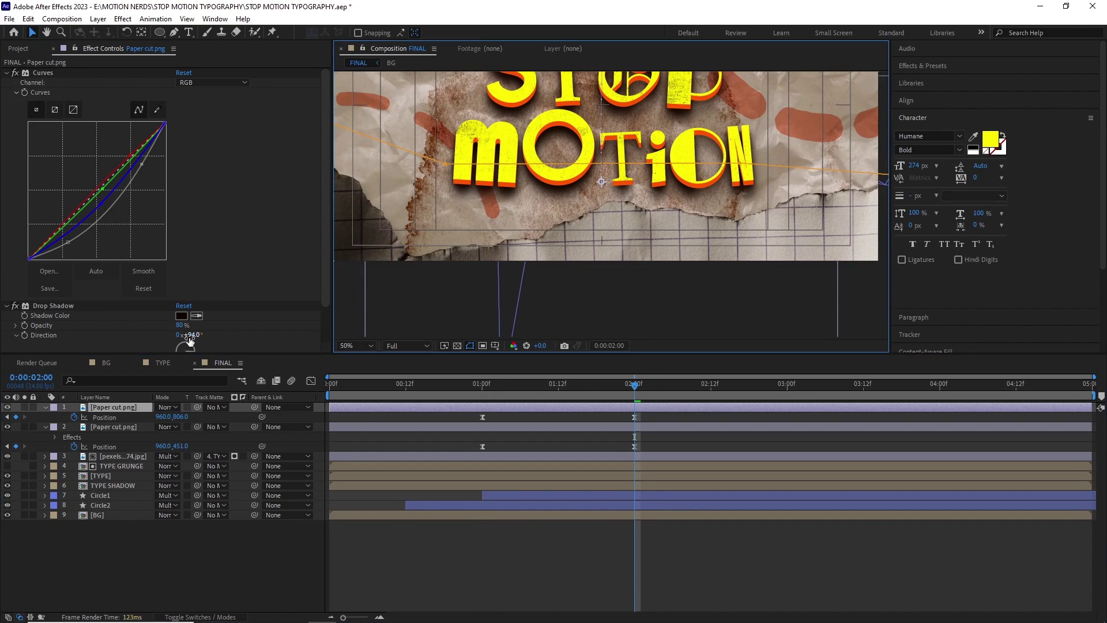
pyautogui.moveTo(189, 336); pyautogui.dragTo(223, 336)
pyautogui.moveTo(180, 325); pyautogui.dragTo(284, 317)
pyautogui.scroll(-2, 186, 340)
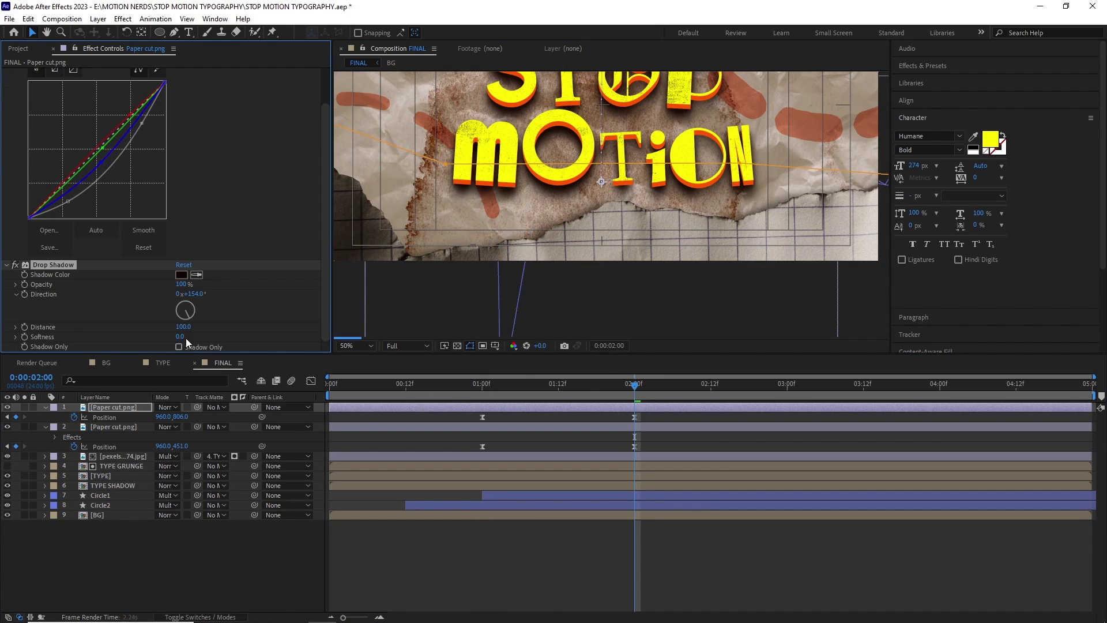
pyautogui.moveTo(195, 294); pyautogui.dragTo(250, 301)
pyautogui.moveTo(180, 337); pyautogui.dragTo(231, 338)
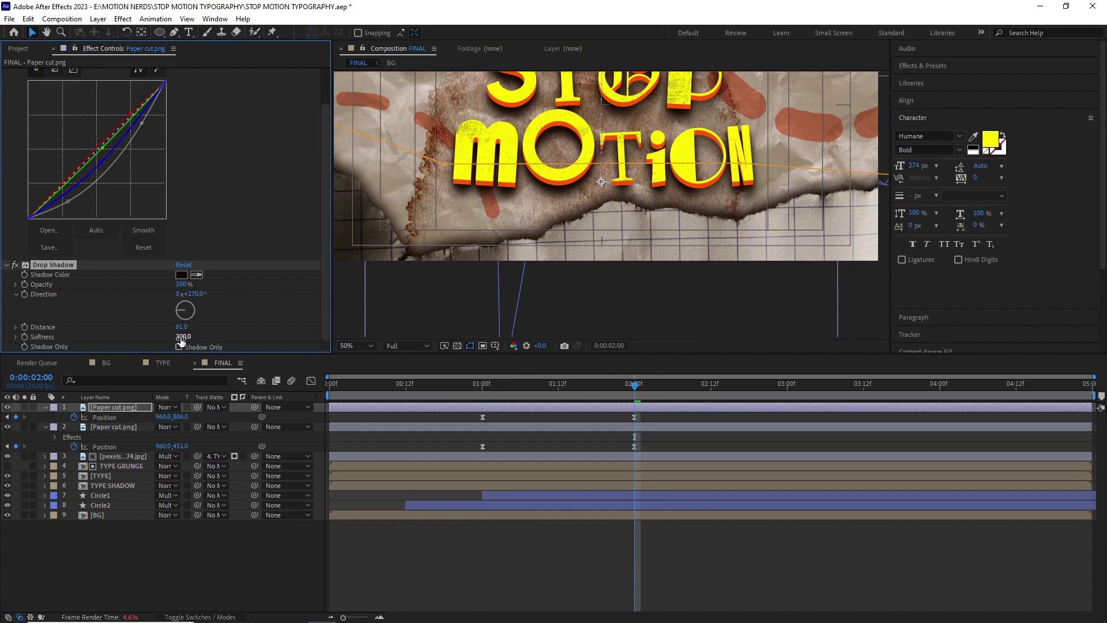
# - Set the lower torn paper's position keyframe at 1 second so it starts below the frame
pyautogui.scroll(-3, 594, 239)
pyautogui.moveTo(635, 385); pyautogui.dragTo(483, 385)
pyautogui.click(482, 446)
pyautogui.moveTo(184, 417); pyautogui.dragTo(668, 414)
pyautogui.scroll(1, 611, 260)
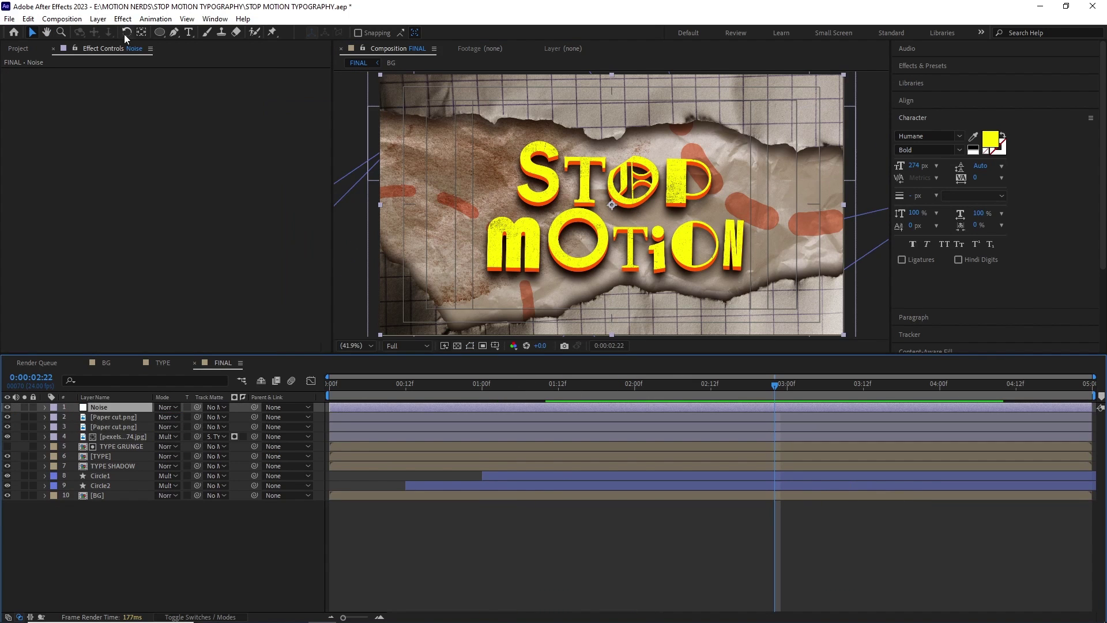
# - Apply the Noise effect to the Noise adjustment layer
pyautogui.click(122, 19)
pyautogui.click(311, 315)
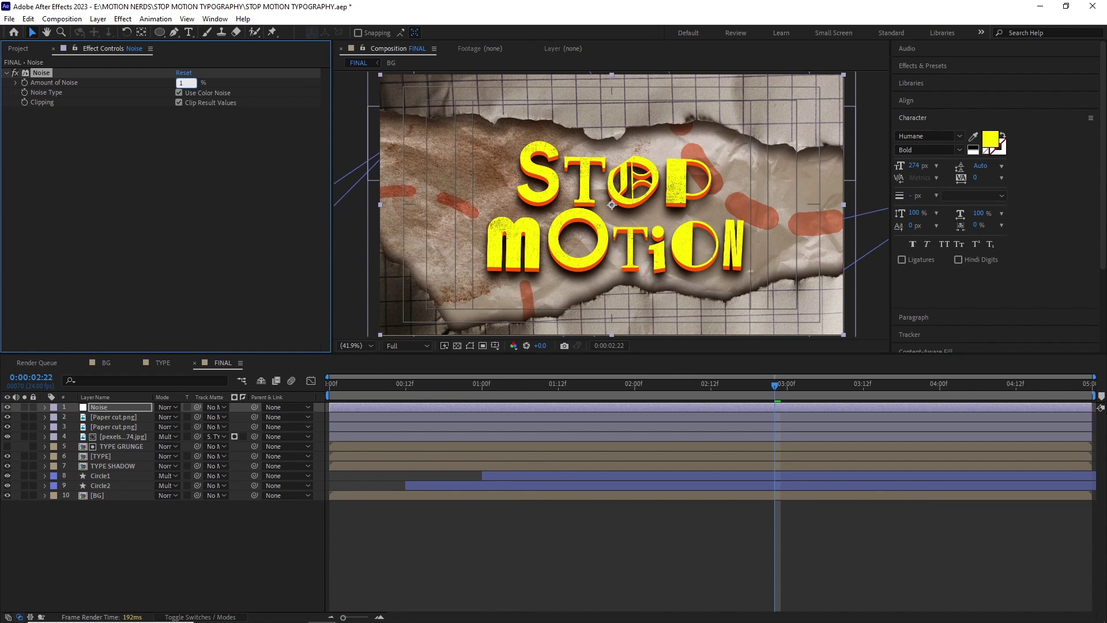
# - Add an adjustment layer named PTIME with Posterize Time at a frame rate of 6, and preview the composition fitted to the view
pyautogui.click(98, 19)
pyautogui.moveTo(115, 33)
pyautogui.click(318, 108)
pyautogui.press('Return')
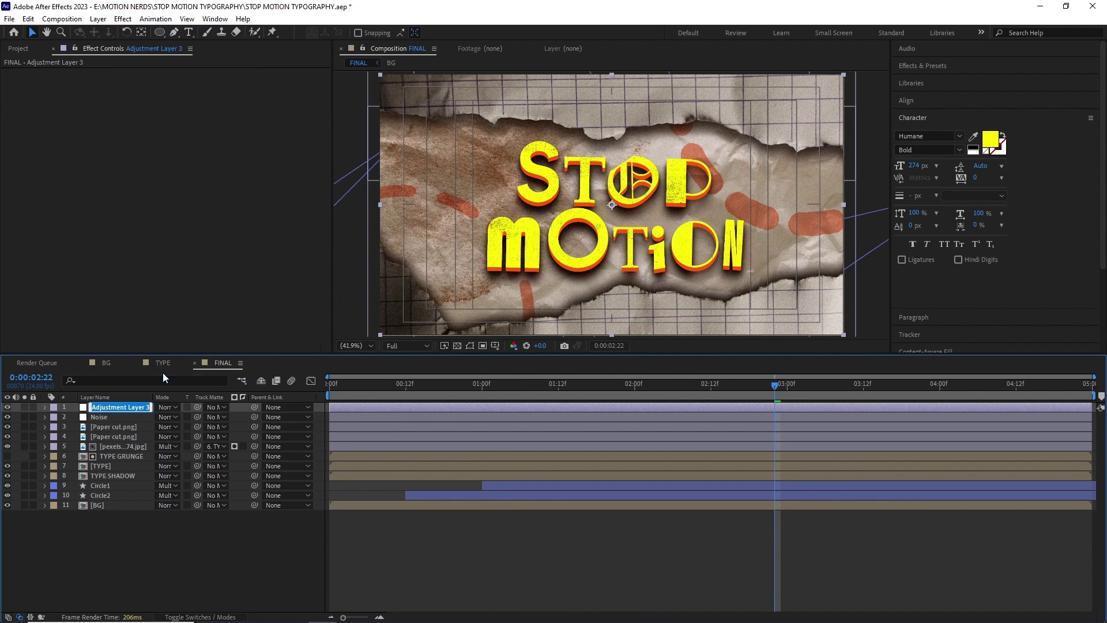
pyautogui.write('PTIME')
pyautogui.press('Return')
pyautogui.click(123, 18)
pyautogui.click(321, 378)
pyautogui.click(356, 346)
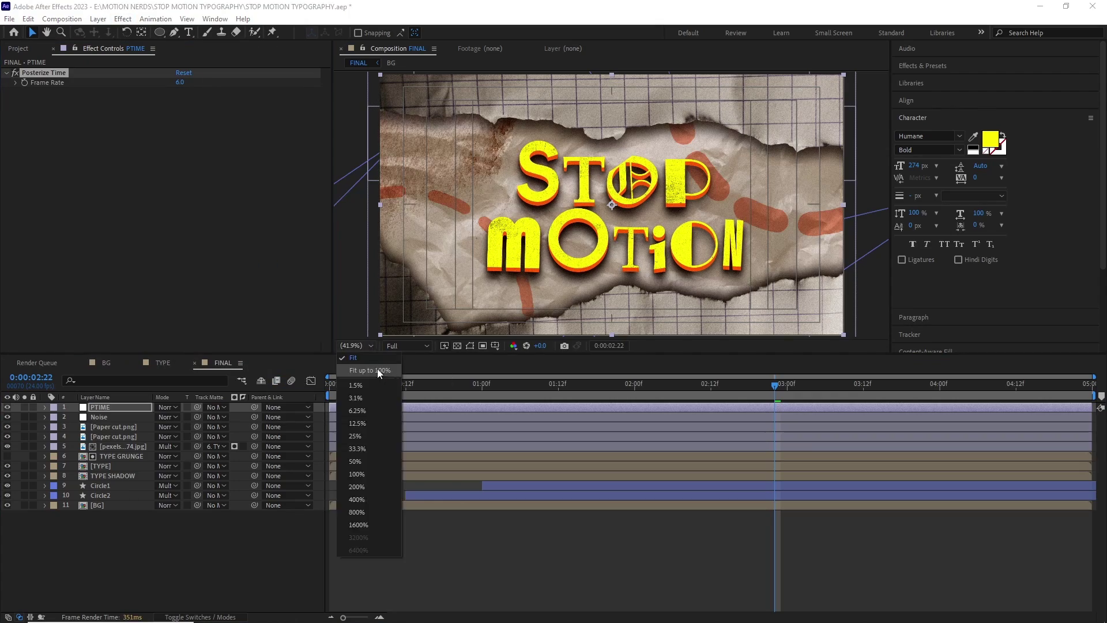
pyautogui.press('space')
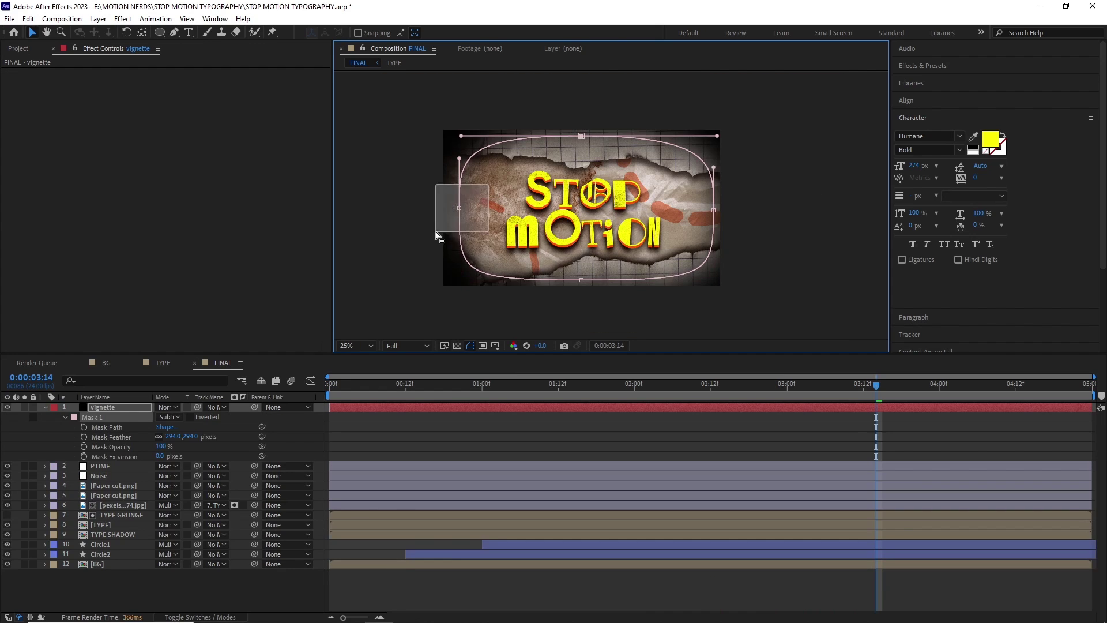
# - Set the vignette layer's opacity to 61% and play the composition from the start
pyautogui.press('t')
pyautogui.click(696, 585)
pyautogui.press('space')
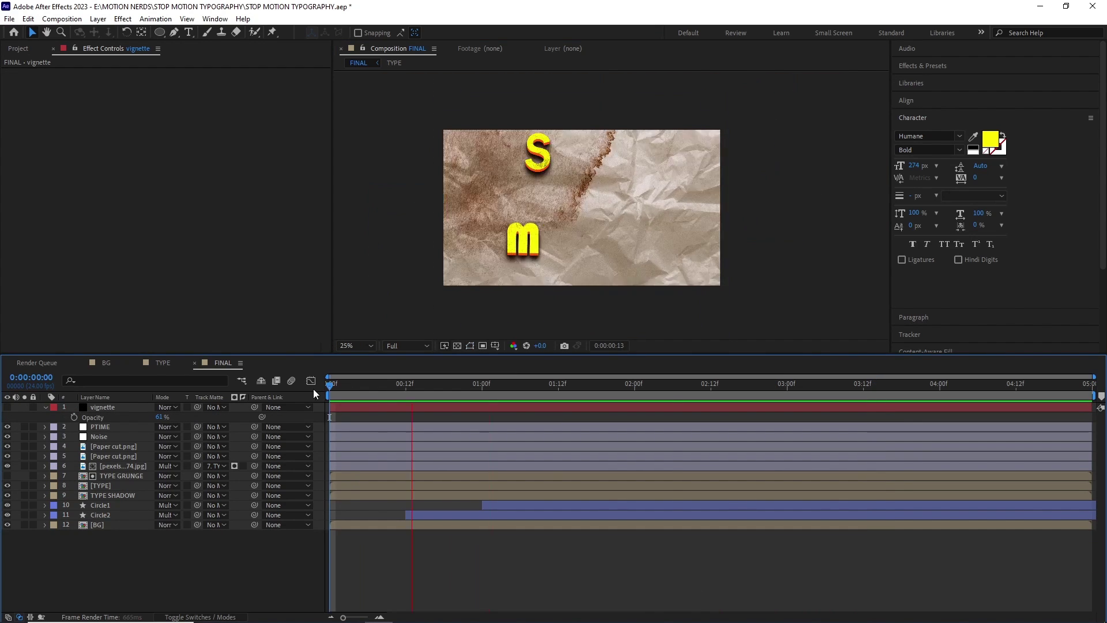